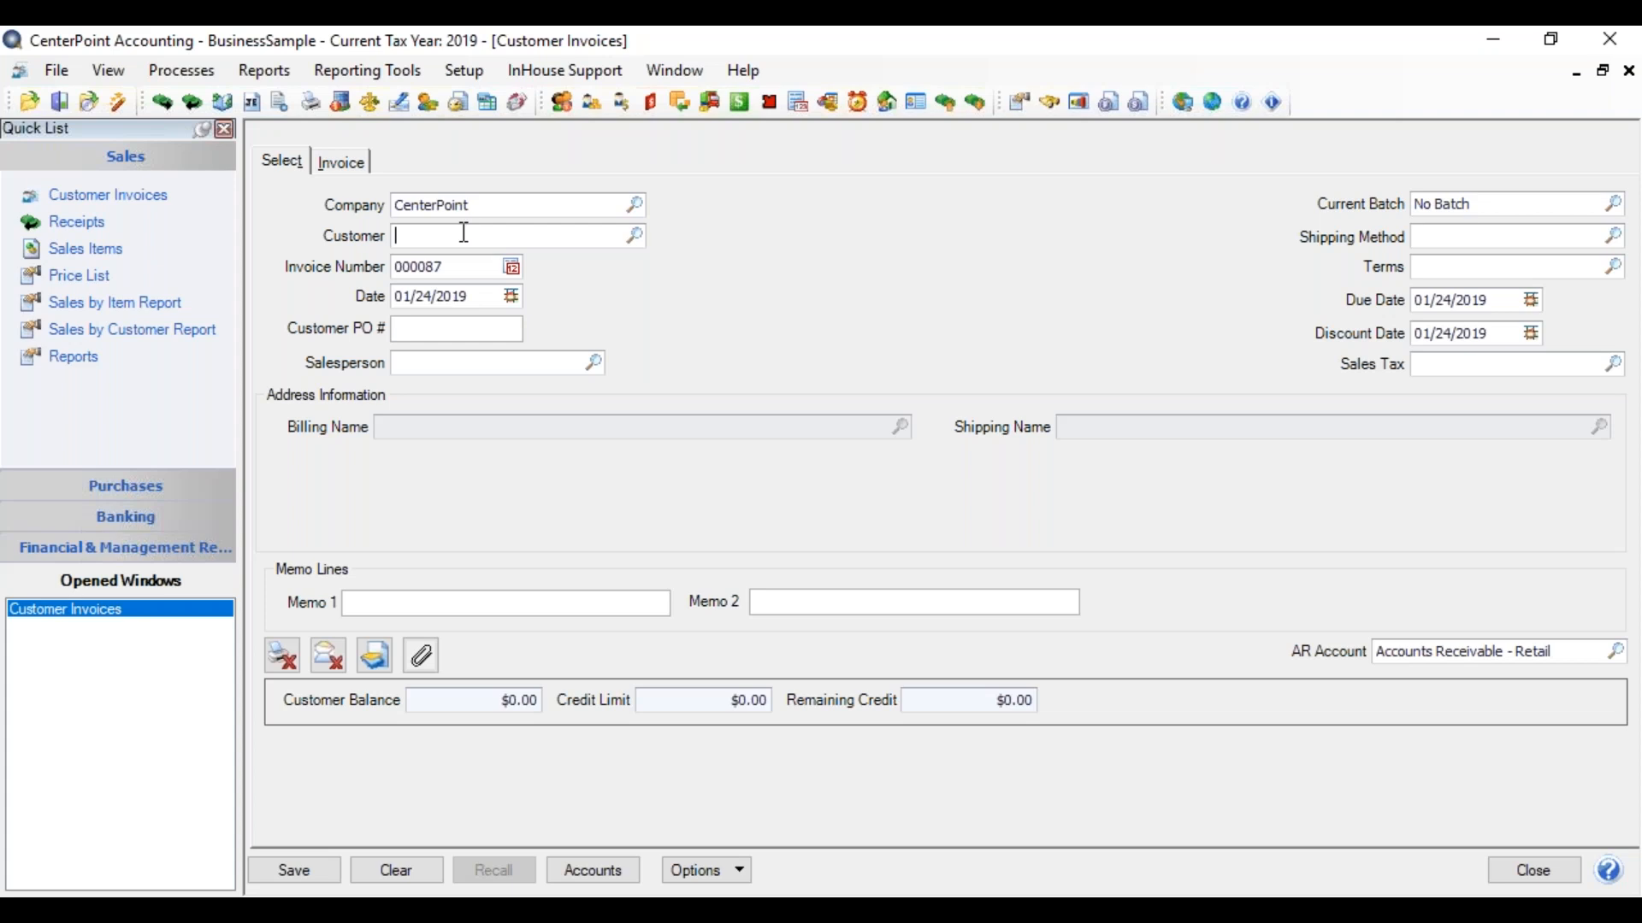
# Step: Enter the customer's name on the new invoice and add Thrasher Youth Helmet Teal as the first line item
pyautogui.write('woody')
pyautogui.press('Tab')
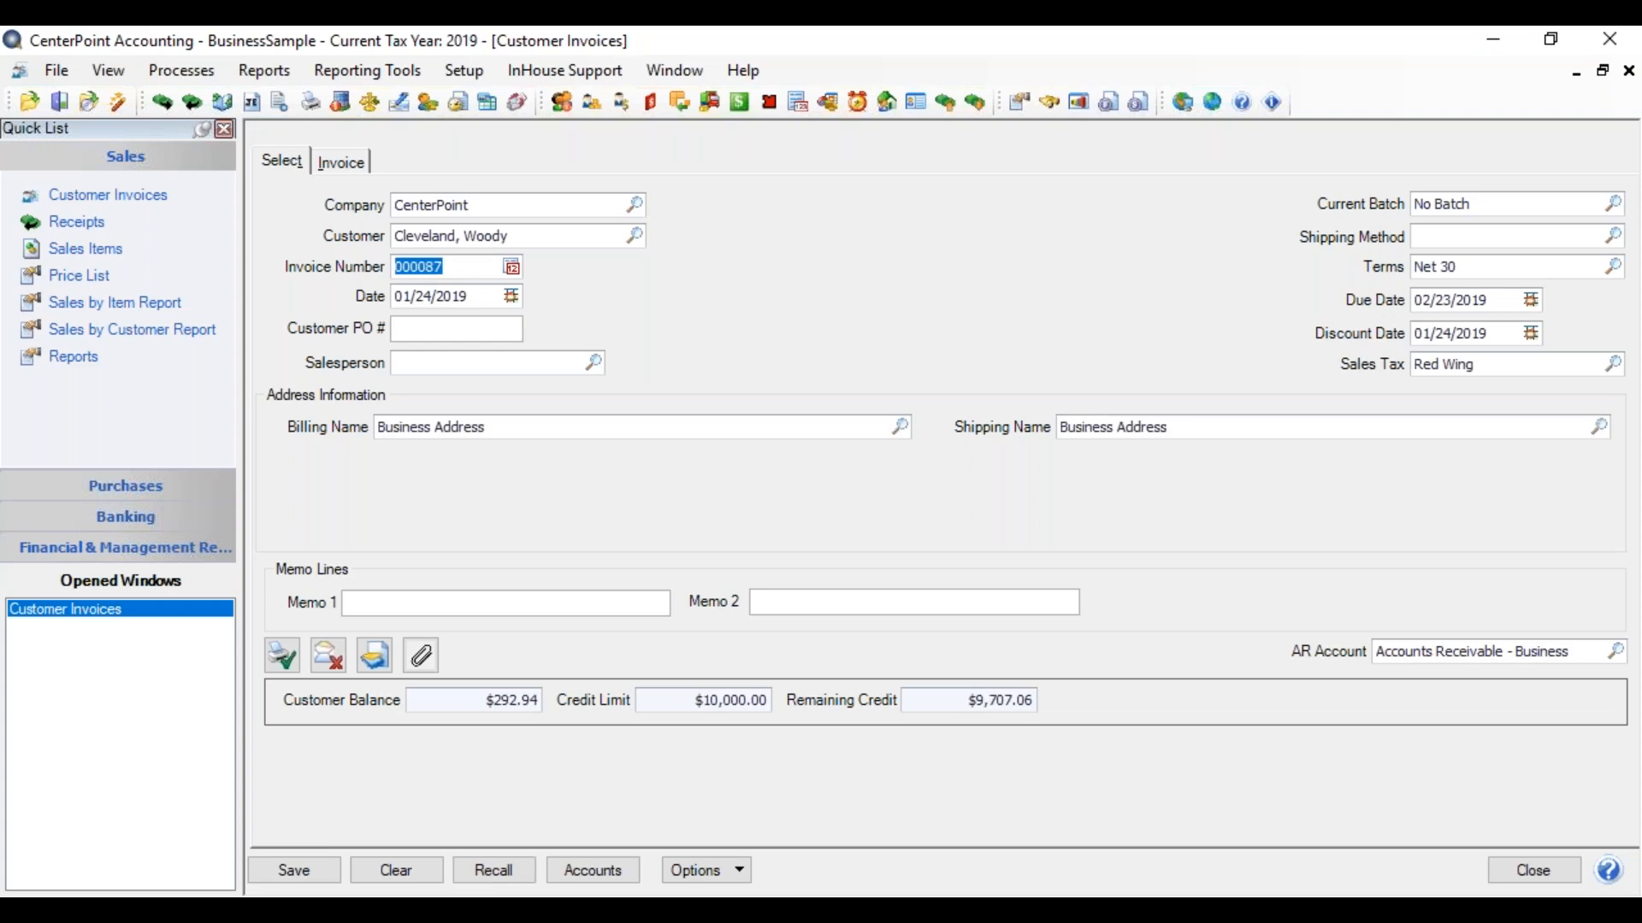
pyautogui.click(351, 164)
pyautogui.click(332, 310)
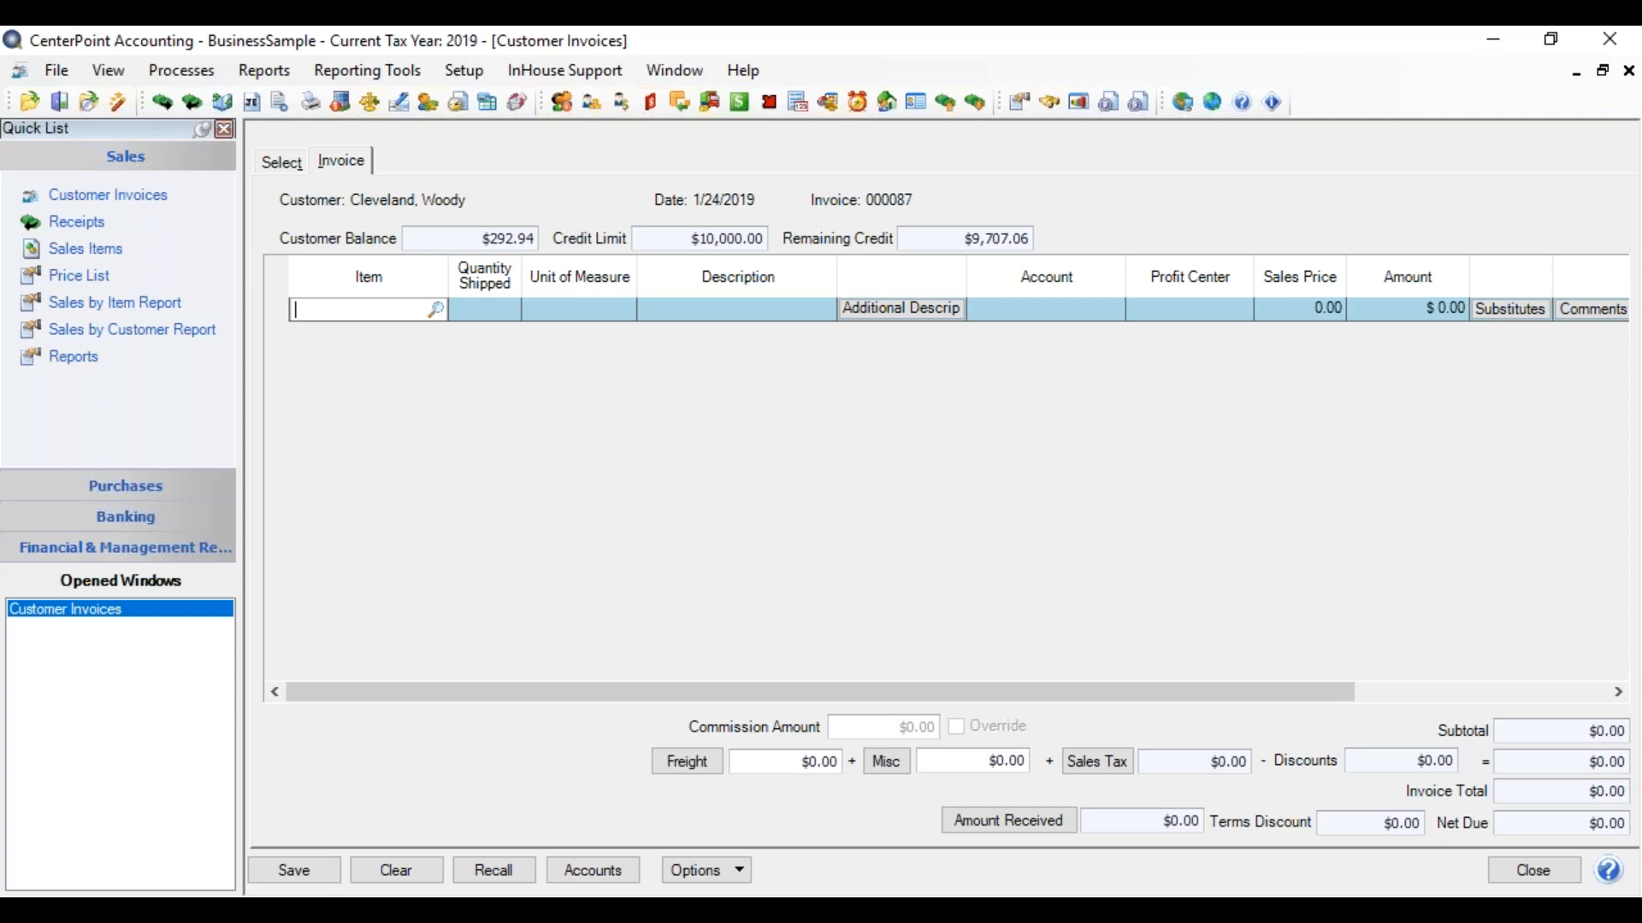
pyautogui.write('helmet')
pyautogui.press('Tab')
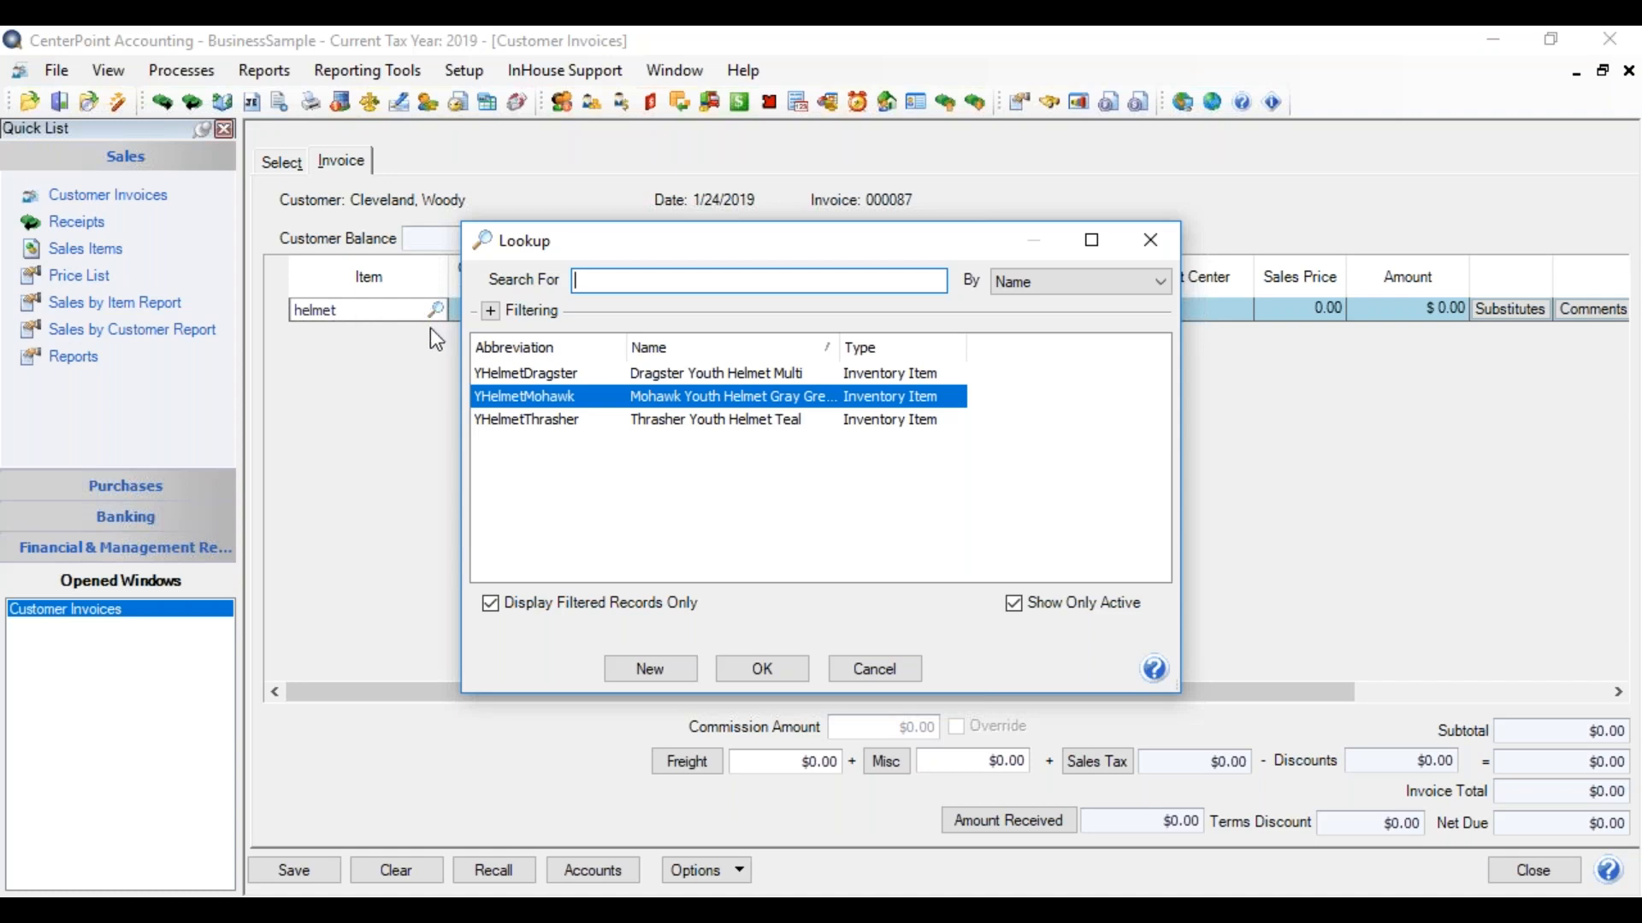
pyautogui.click(667, 420)
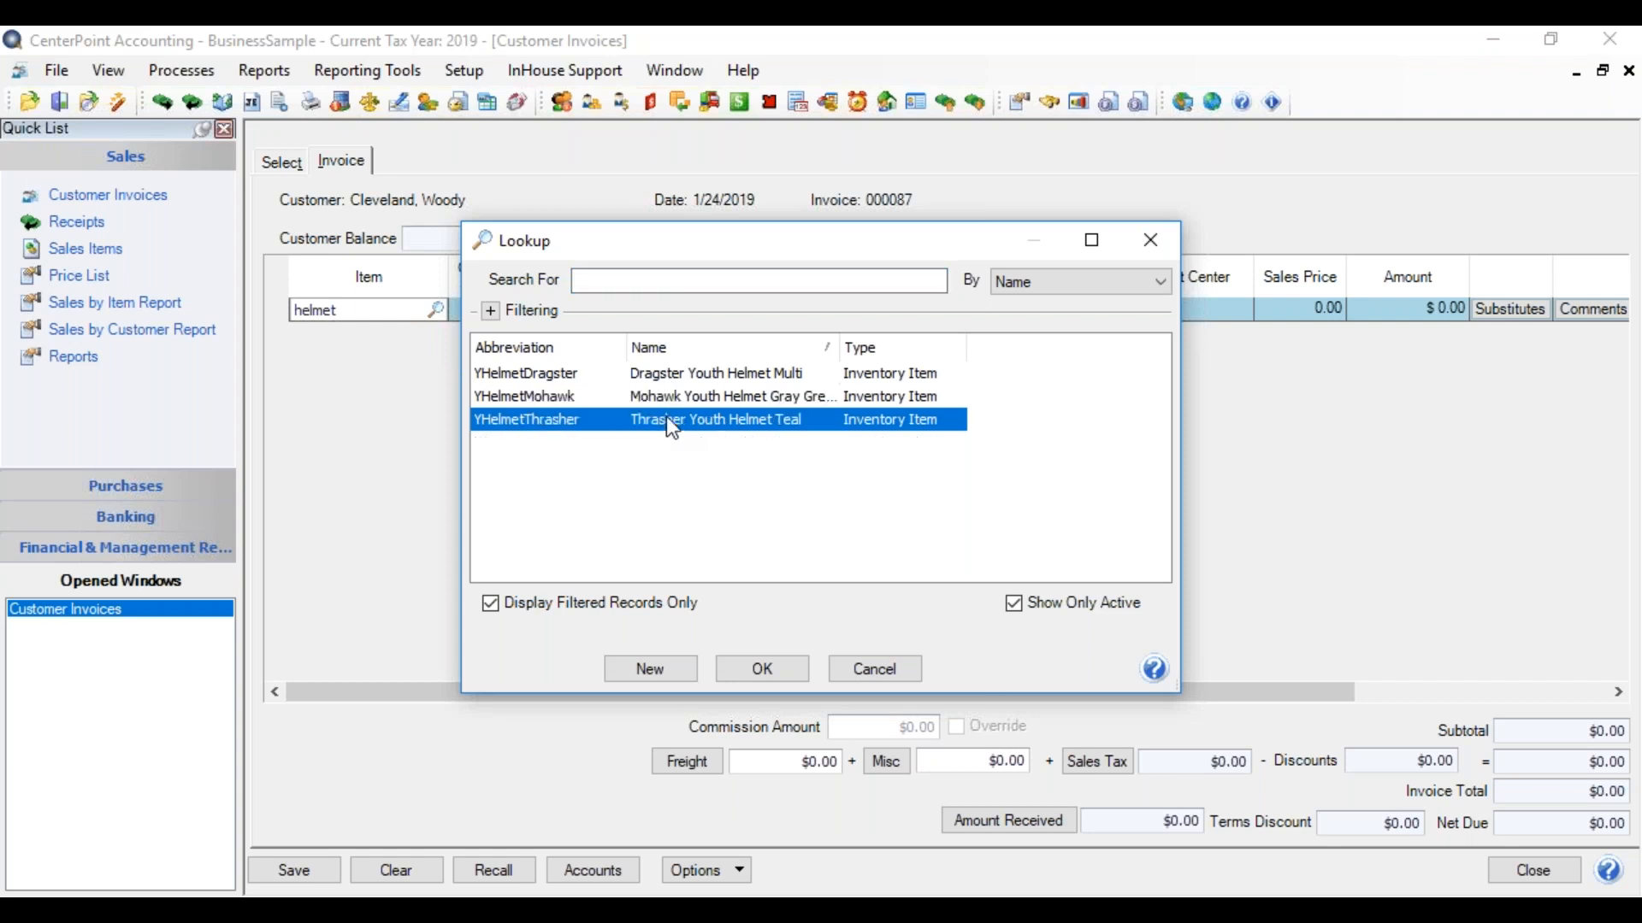
pyautogui.doubleClick(667, 419)
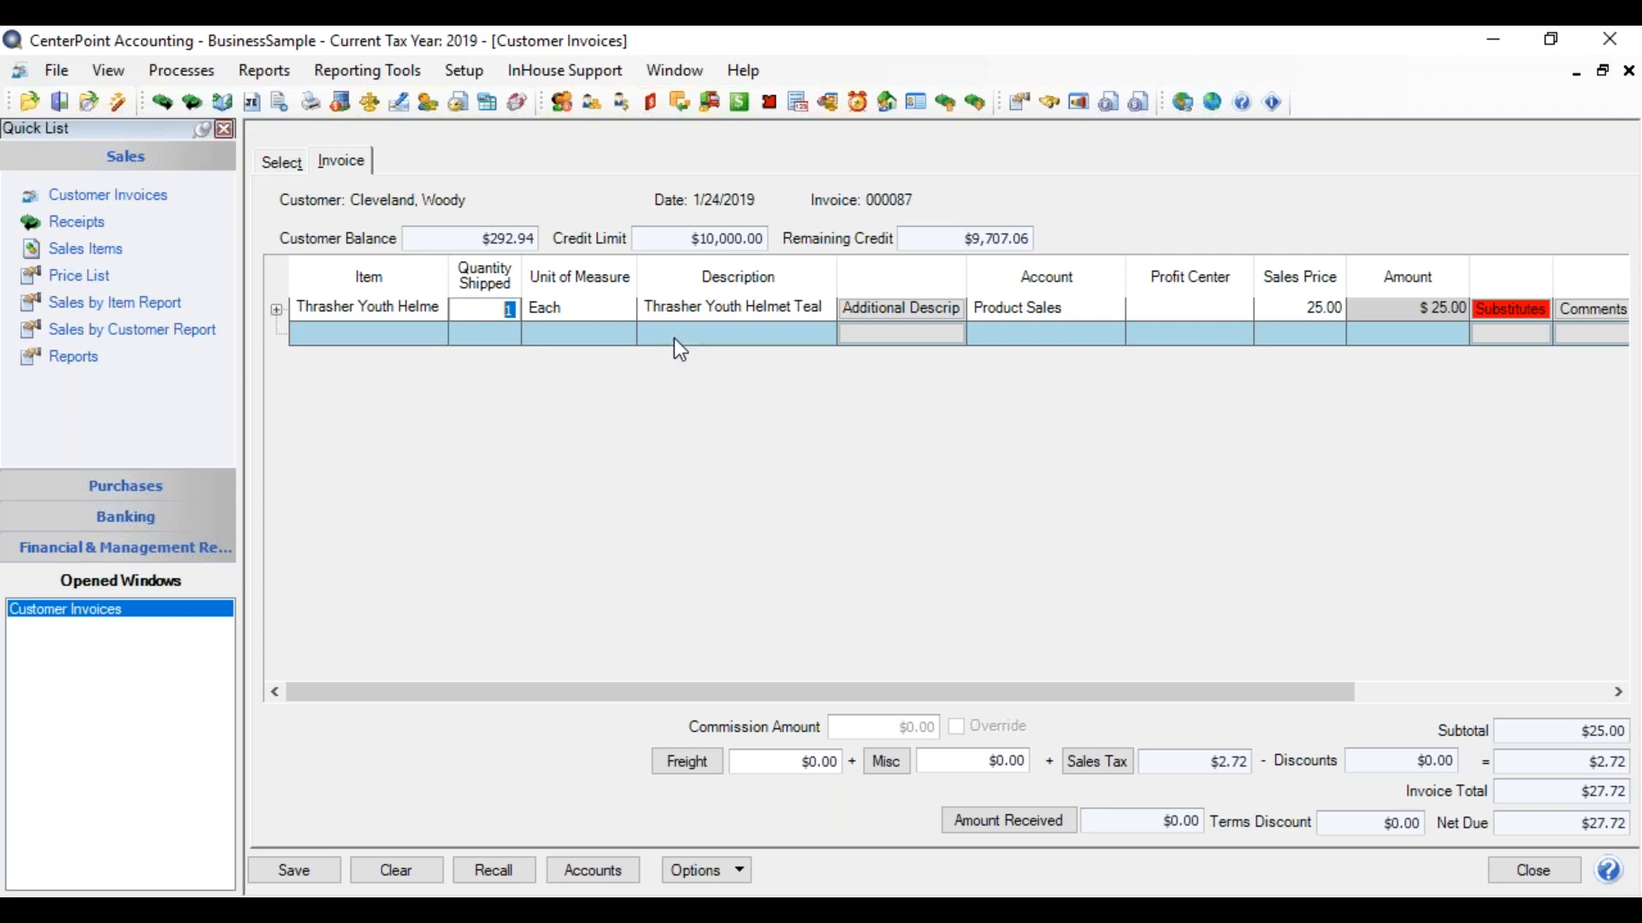
# Step: Review the helmet line's additional description, and set its profit center to Biking Equipment & Service
pyautogui.click(848, 315)
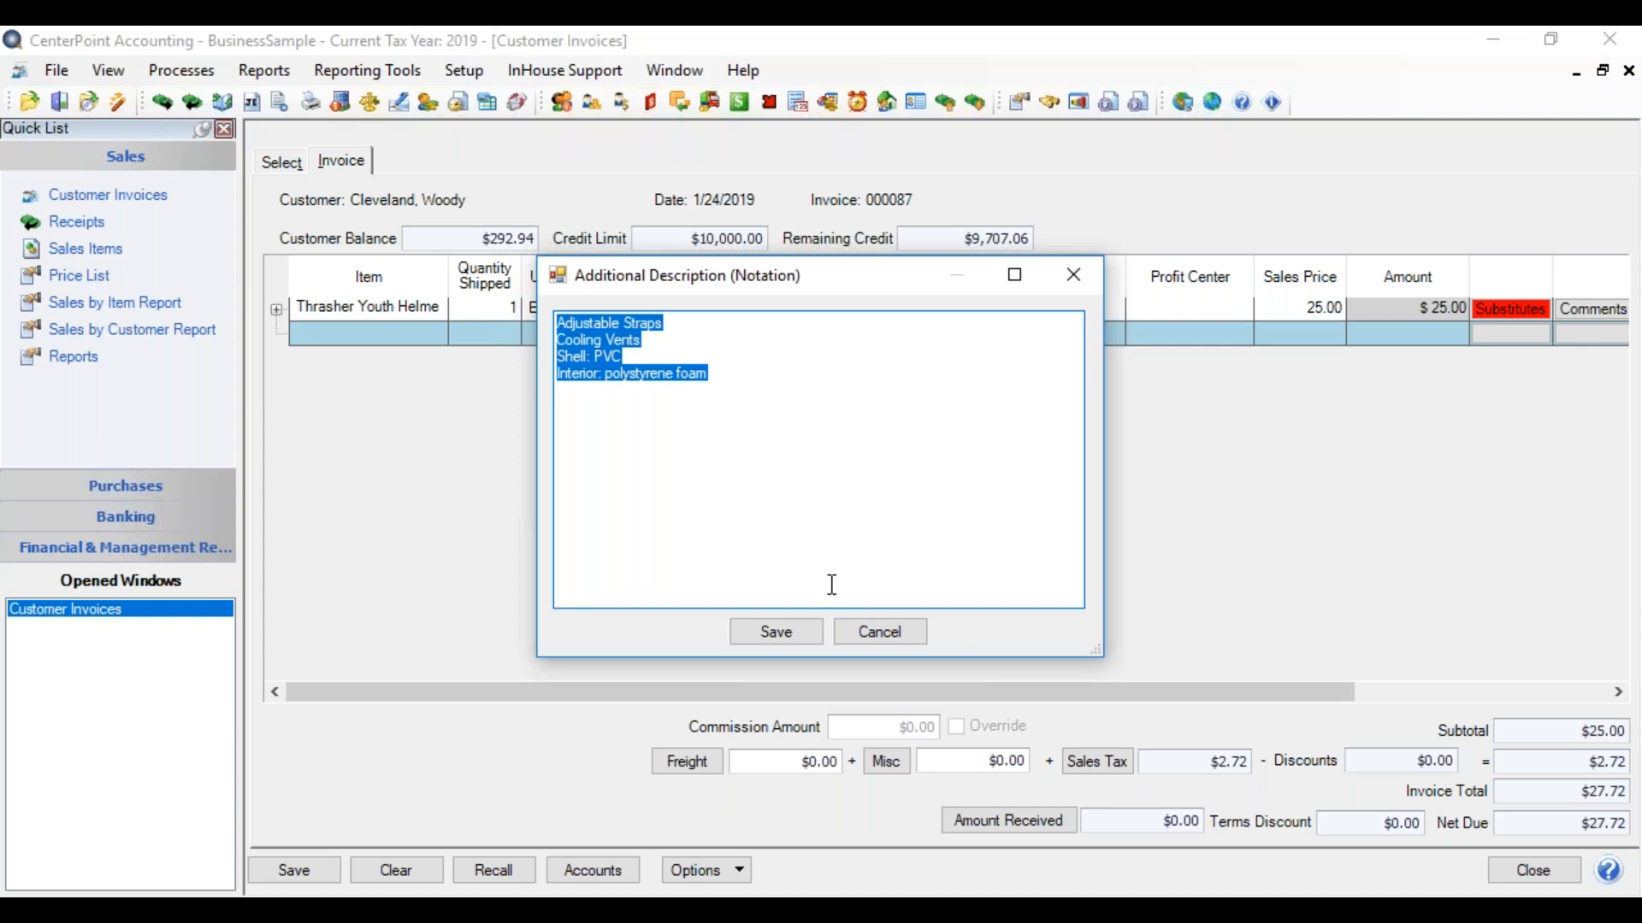
pyautogui.click(875, 631)
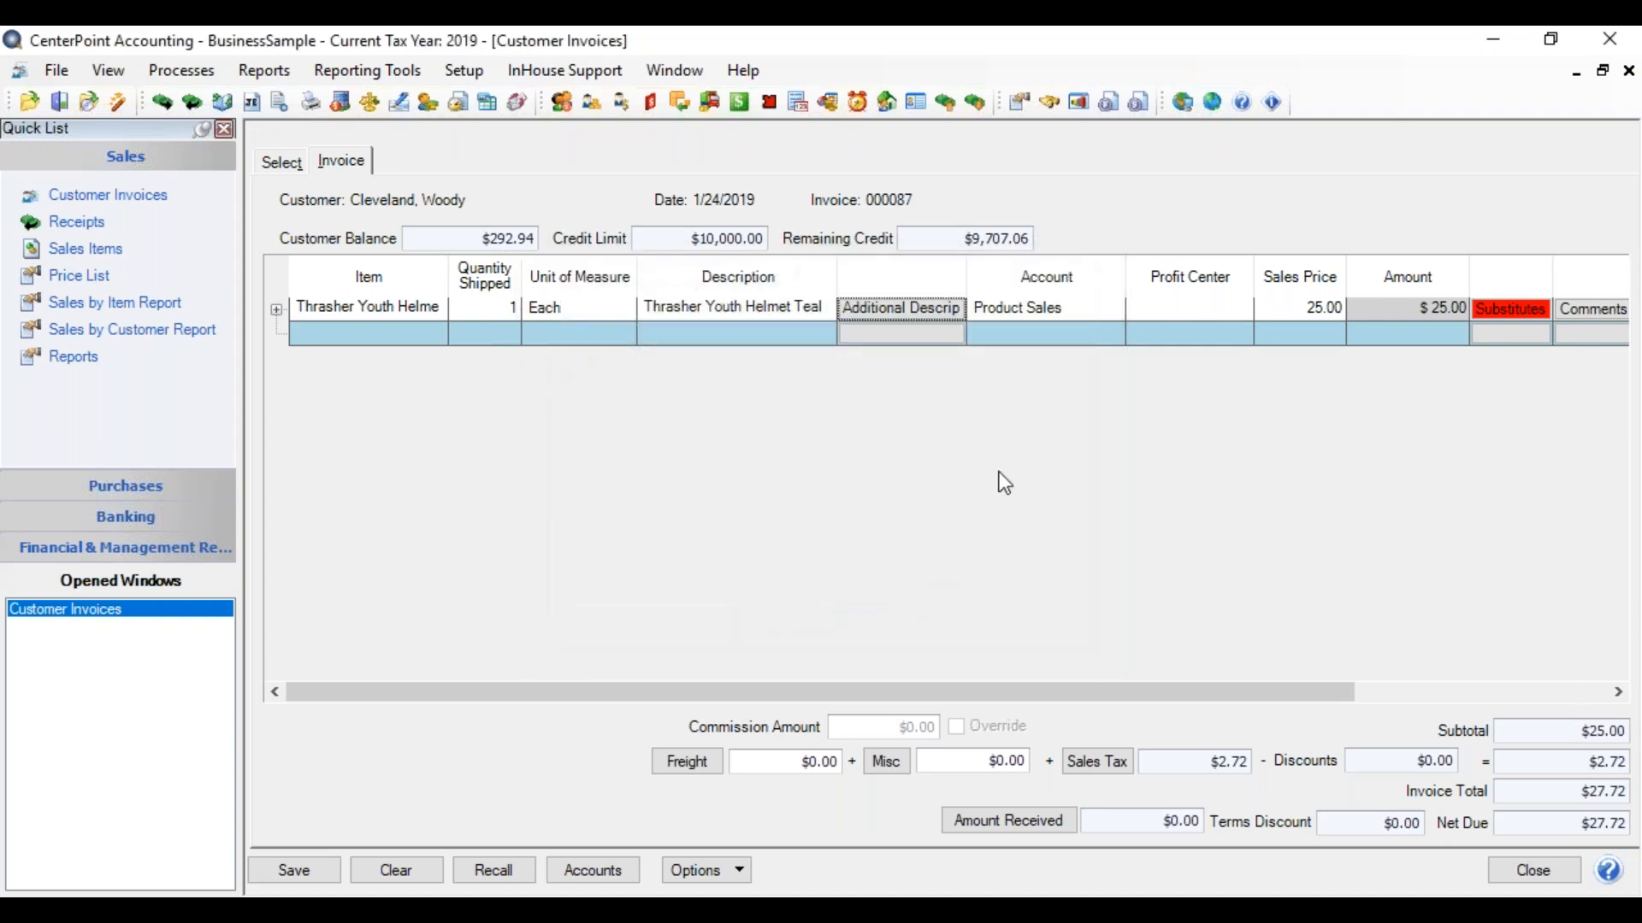
pyautogui.click(1074, 310)
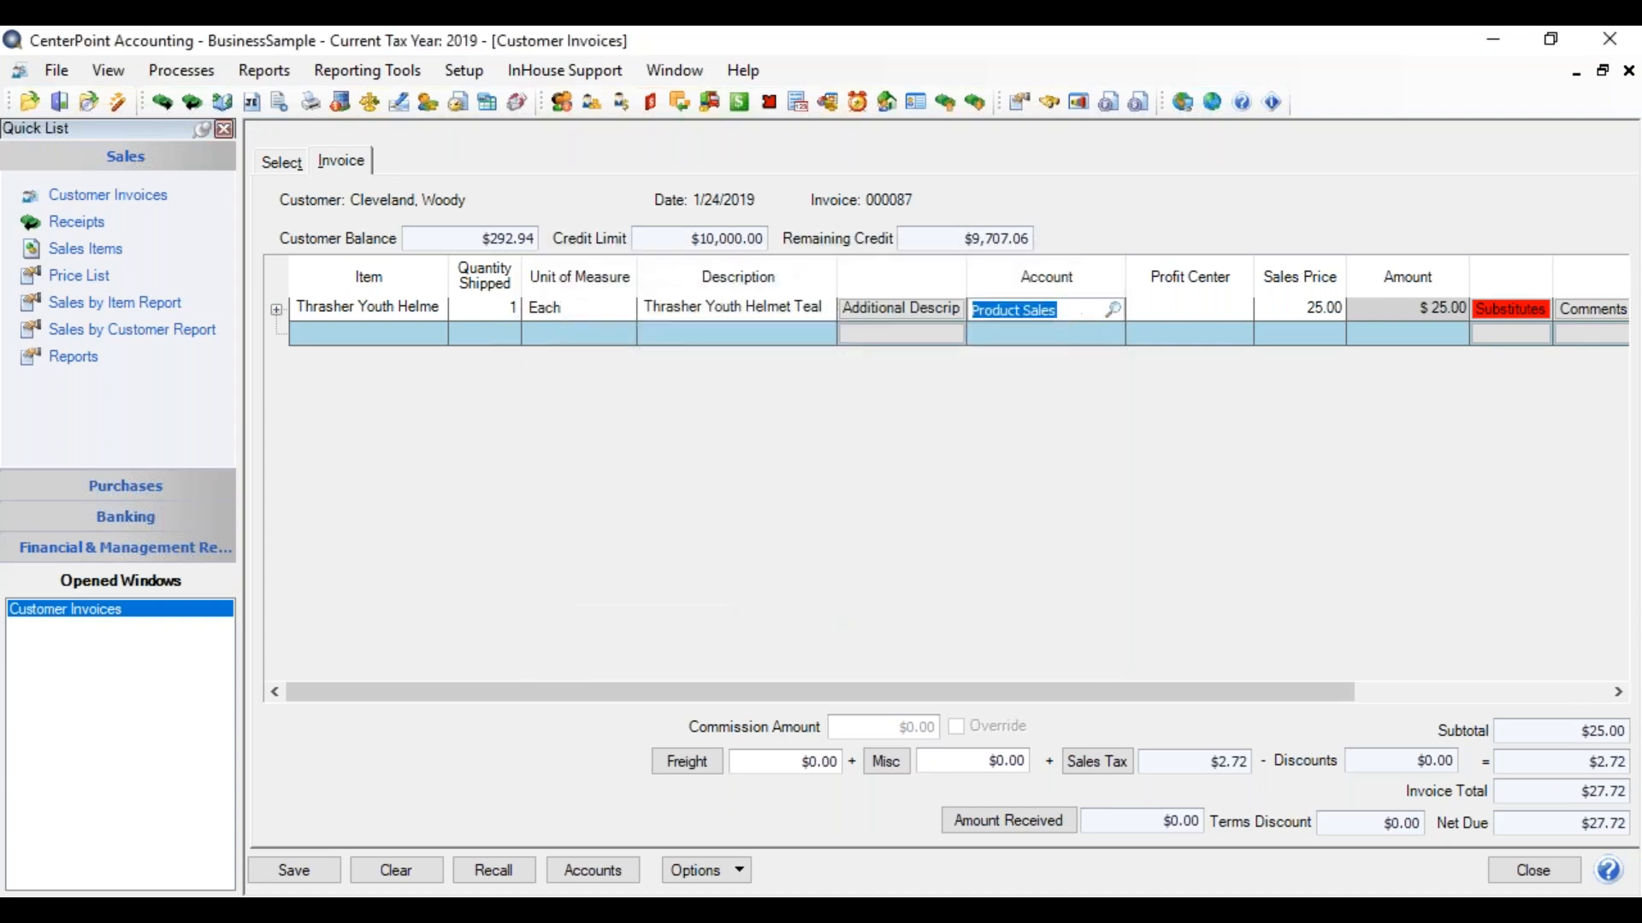
pyautogui.click(1136, 311)
pyautogui.write('kid')
pyautogui.press('BackSpace')
pyautogui.press('BackSpace')
pyautogui.press('BackSpace')
pyautogui.write('bok')
pyautogui.press('BackSpace')
pyautogui.press('BackSpace')
pyautogui.write('ik')
pyautogui.press('Tab')
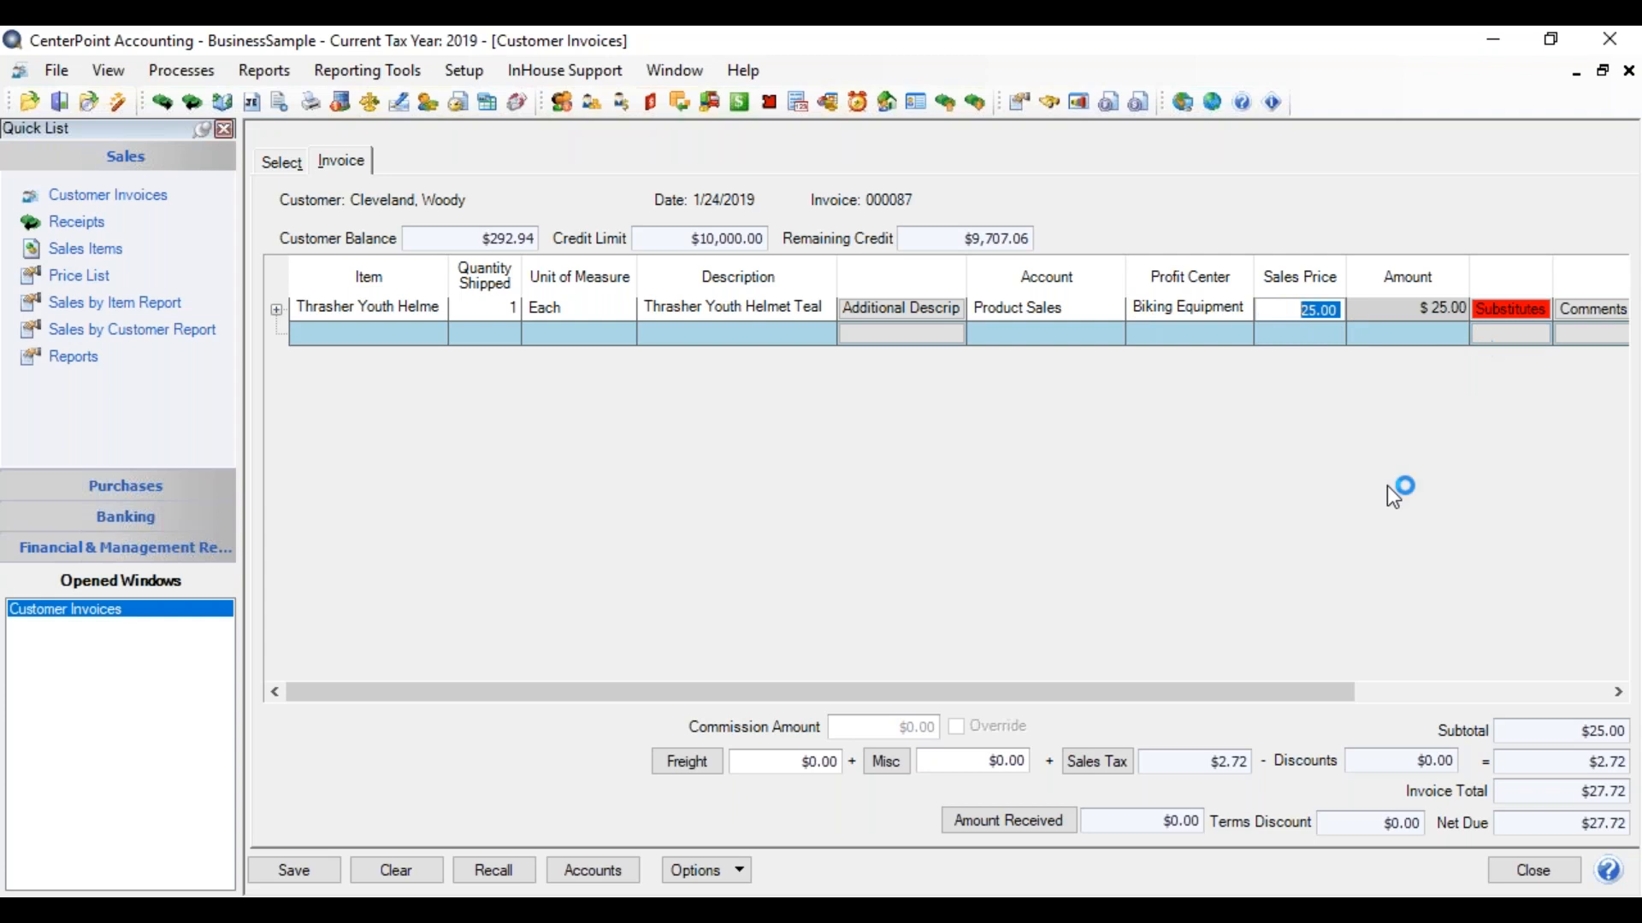
# Step: Show the information grid with the stock quantities for the invoice items
pyautogui.moveTo(1355, 691); pyautogui.dragTo(1515, 691)
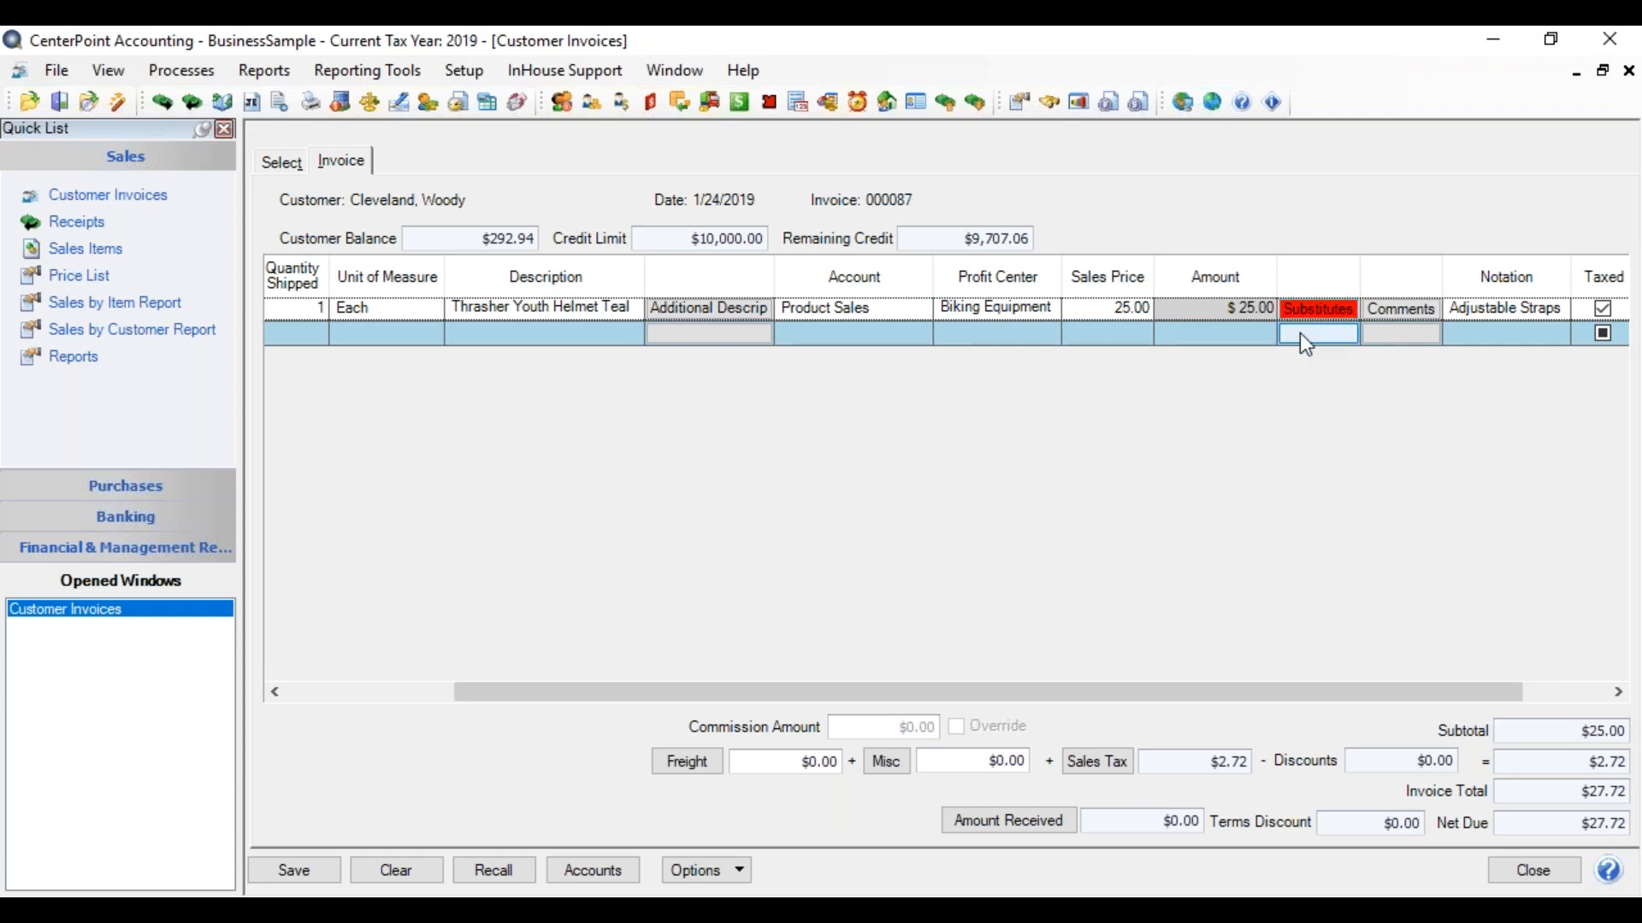
pyautogui.click(725, 872)
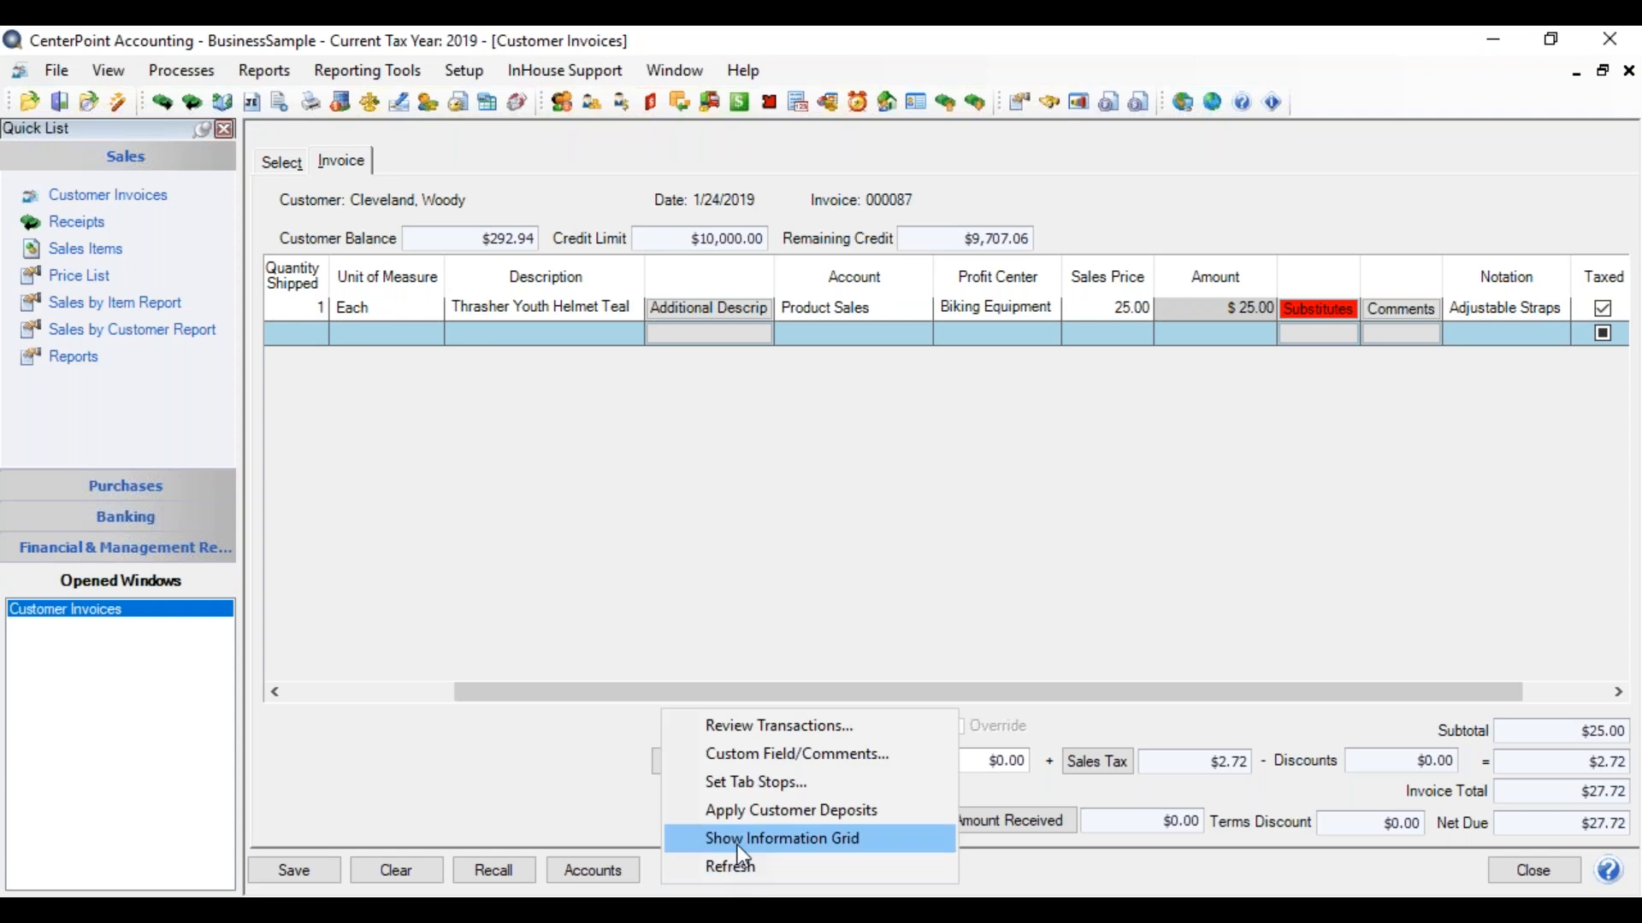
pyautogui.click(737, 841)
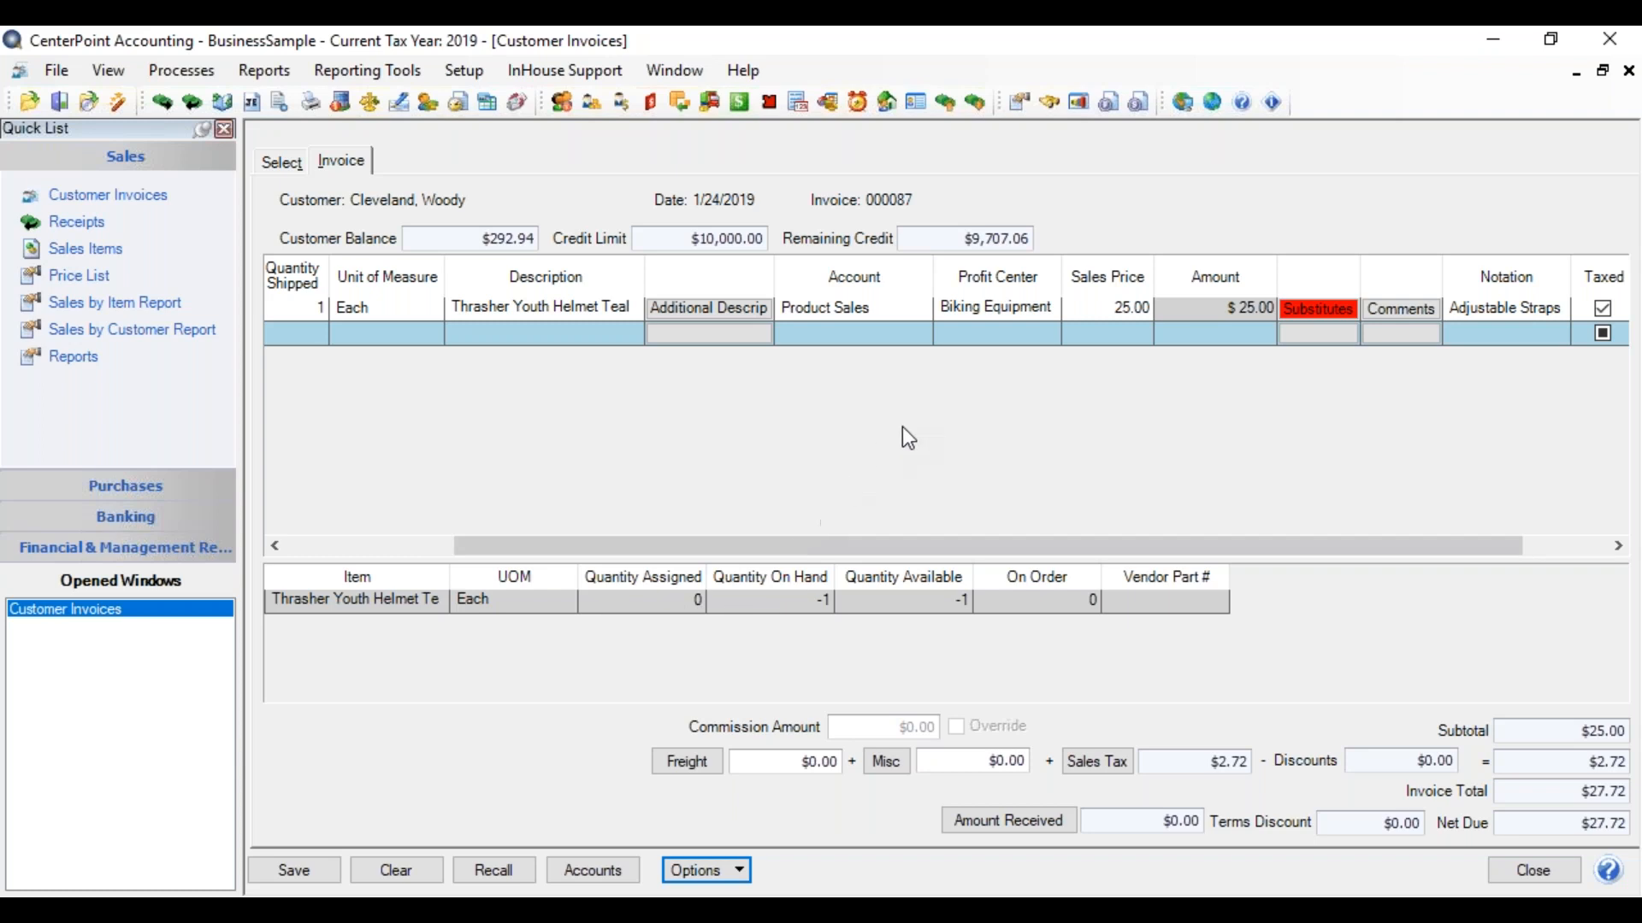
# Step: Review the full detail record of the helmet line, and close it without changes
pyautogui.moveTo(1188, 547); pyautogui.dragTo(1419, 521)
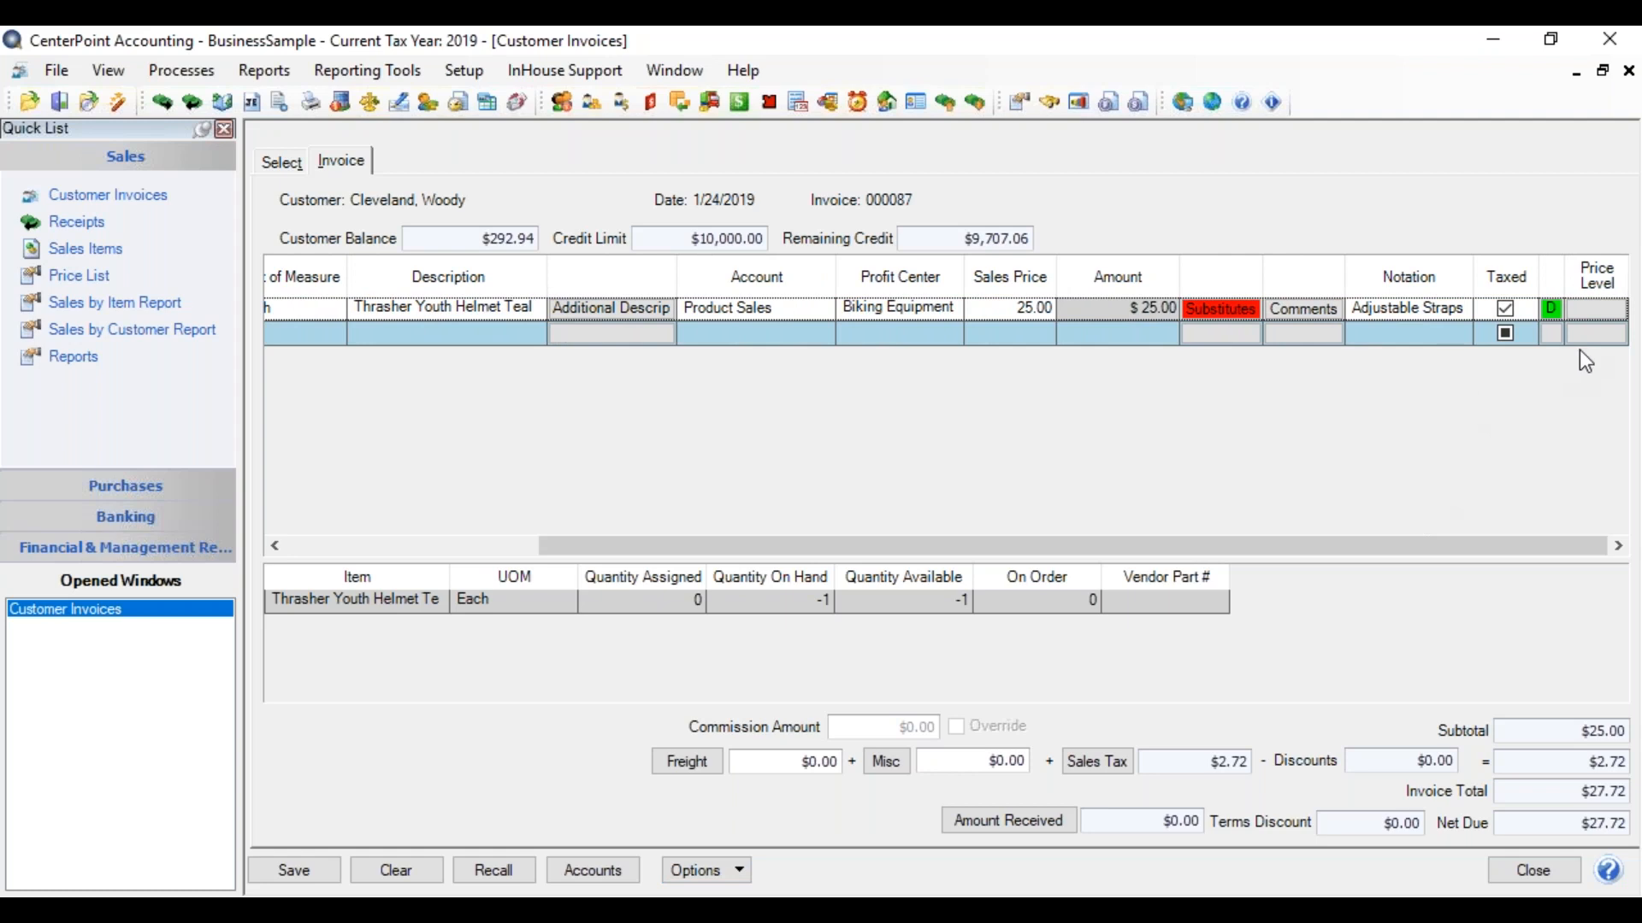
pyautogui.click(1553, 309)
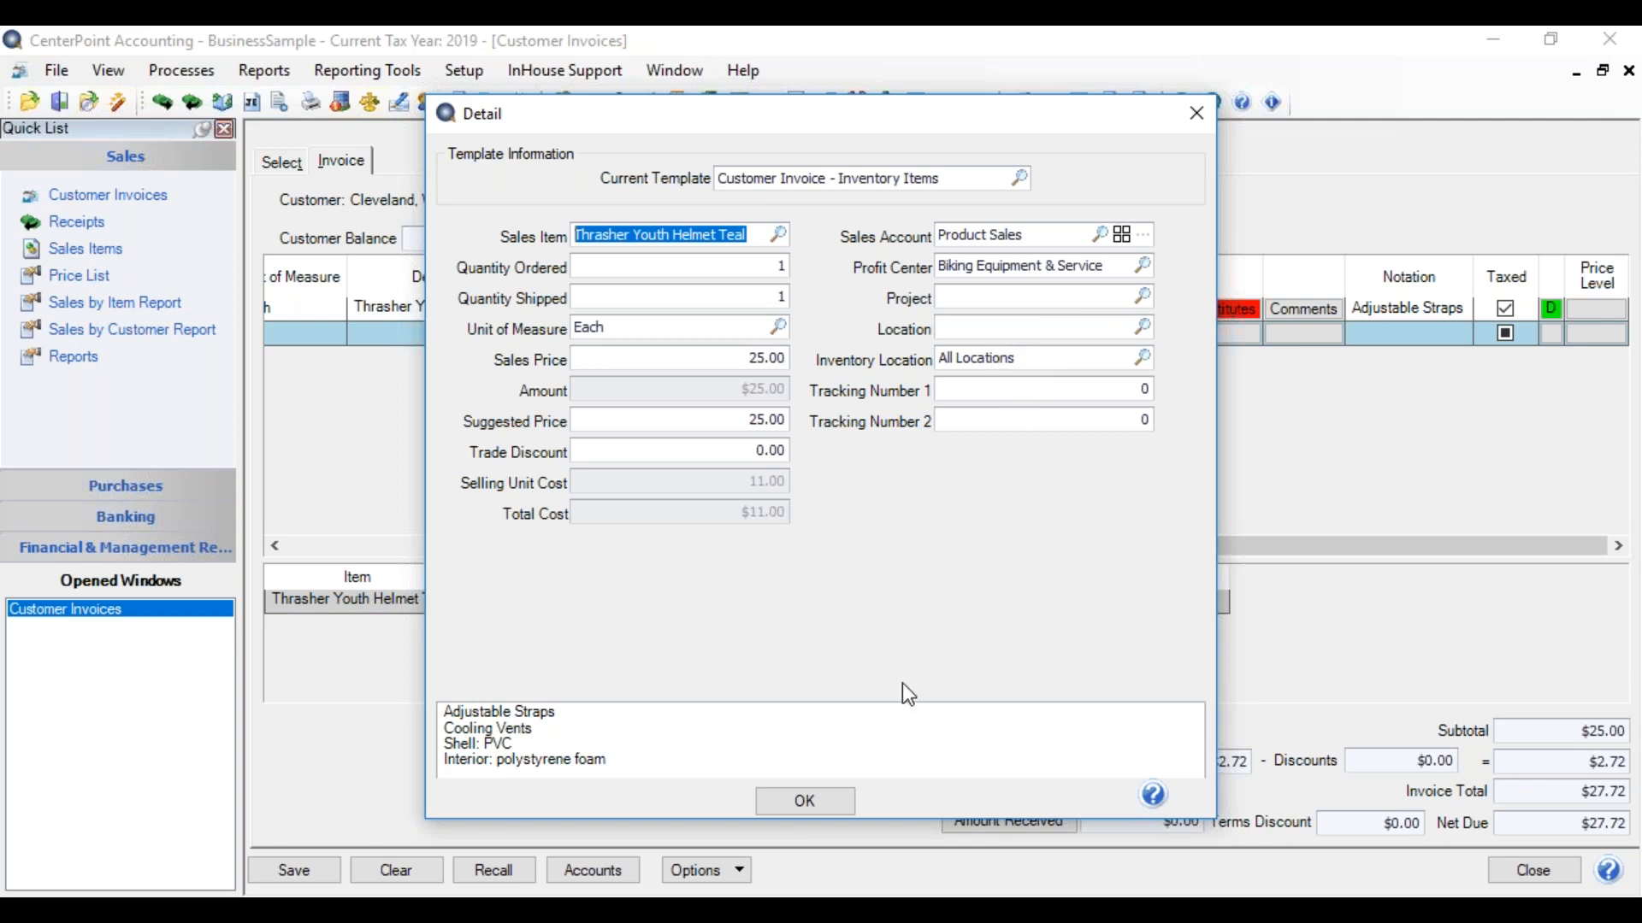
pyautogui.click(825, 801)
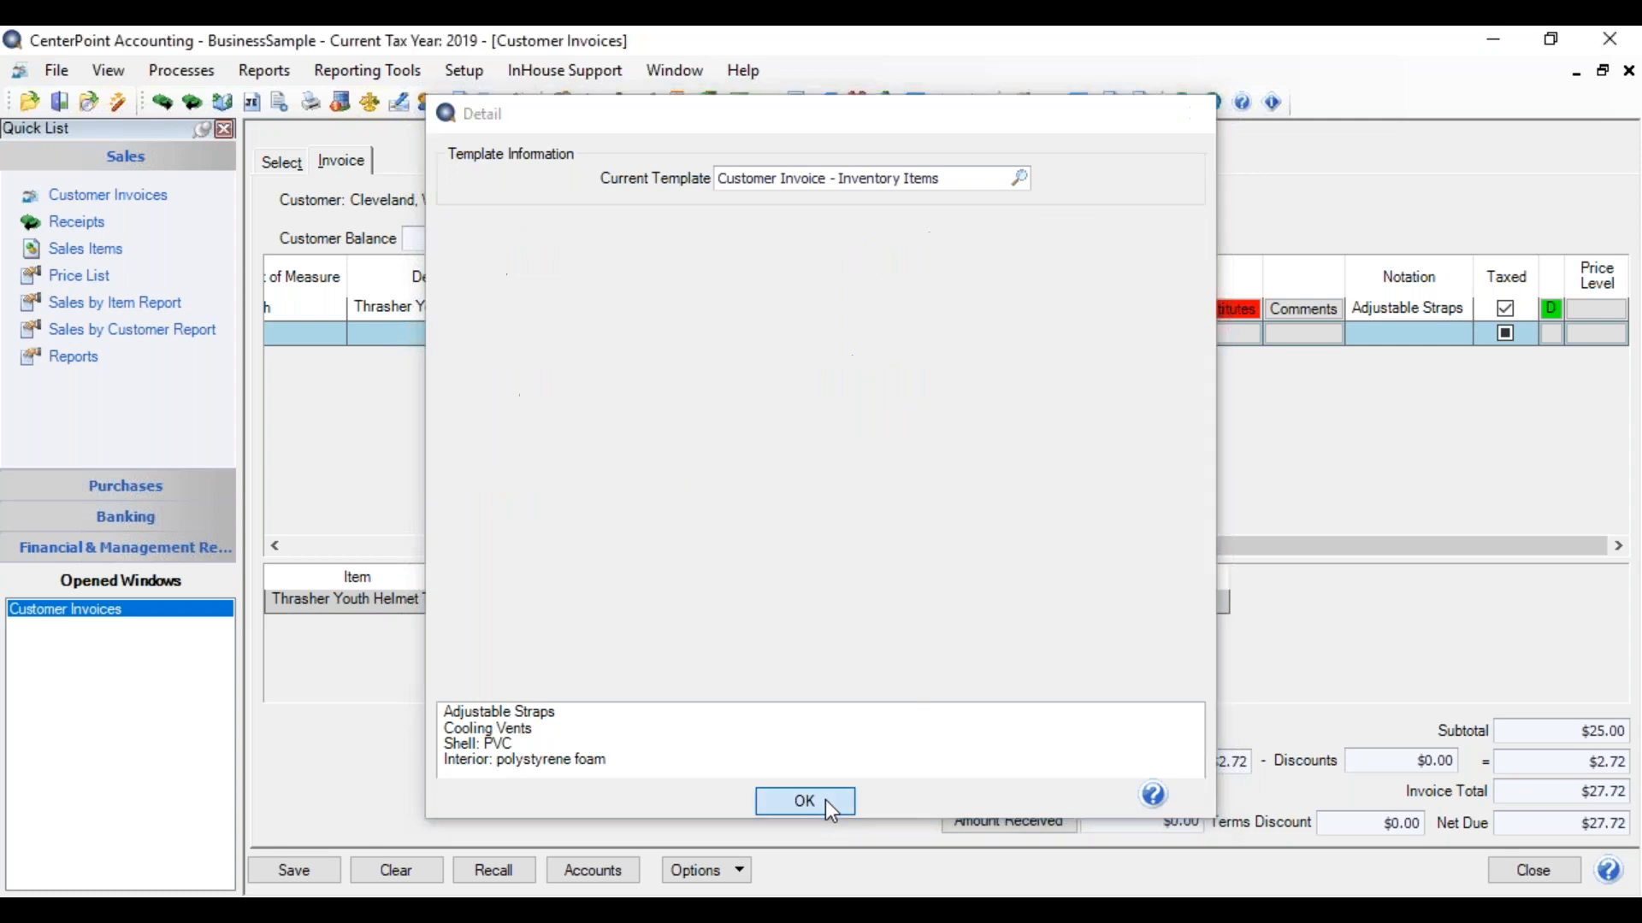
# Step: Add an Inventory Location column to the invoice grid, placed between Account and Profit Center
pyautogui.rightClick(806, 339)
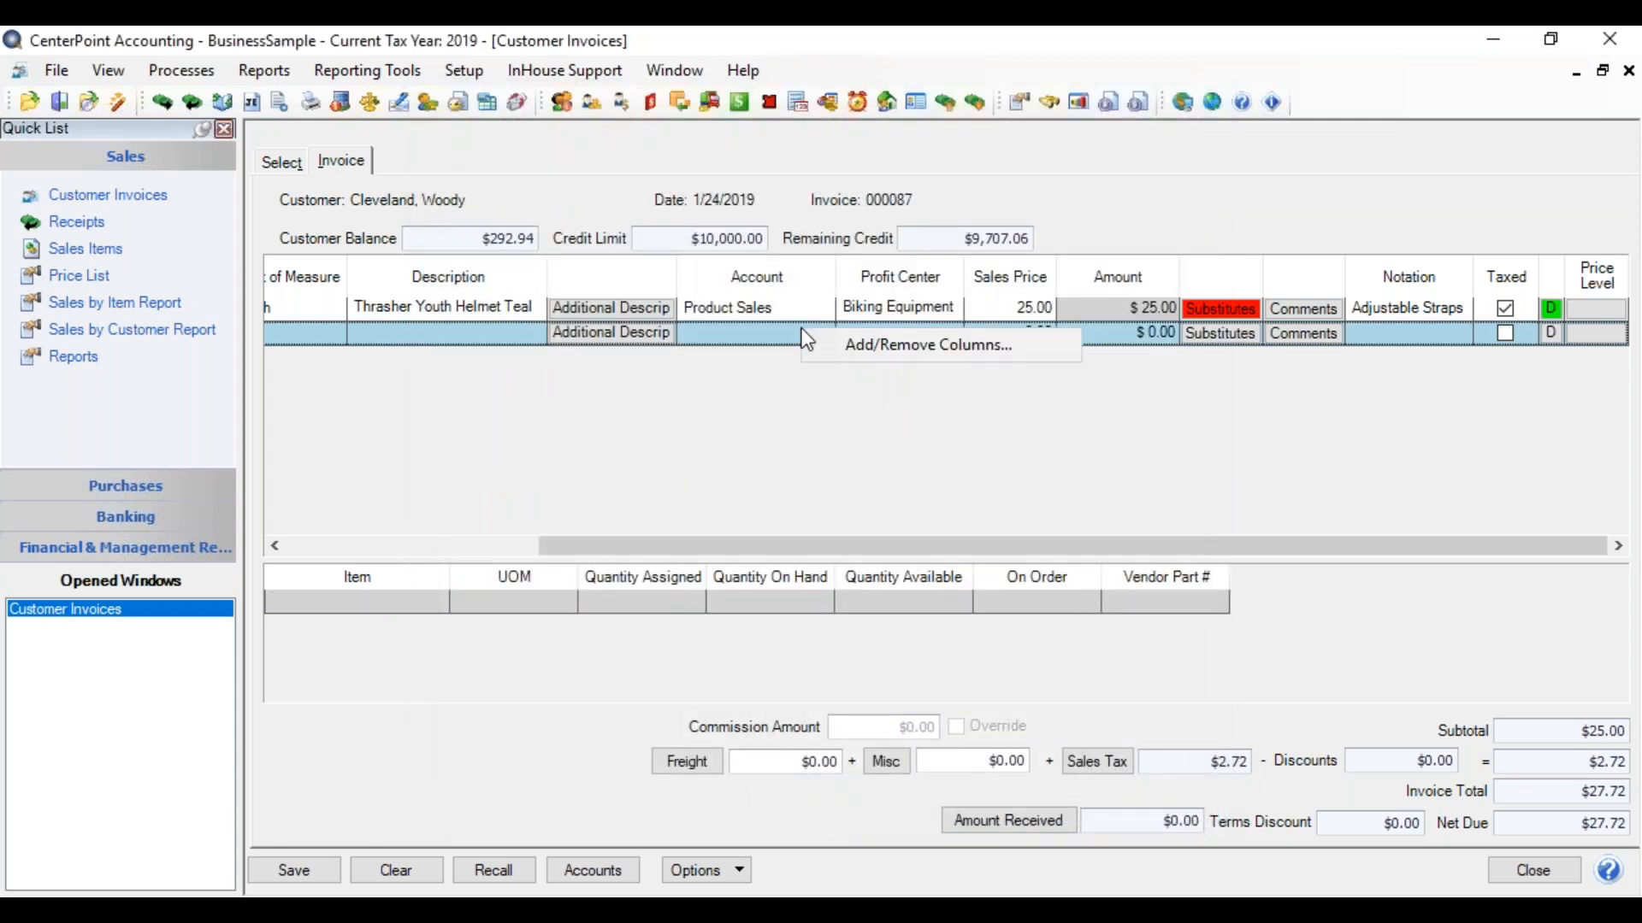
pyautogui.click(843, 344)
pyautogui.moveTo(925, 371); pyautogui.dragTo(968, 506)
pyautogui.click(680, 492)
pyautogui.click(961, 321)
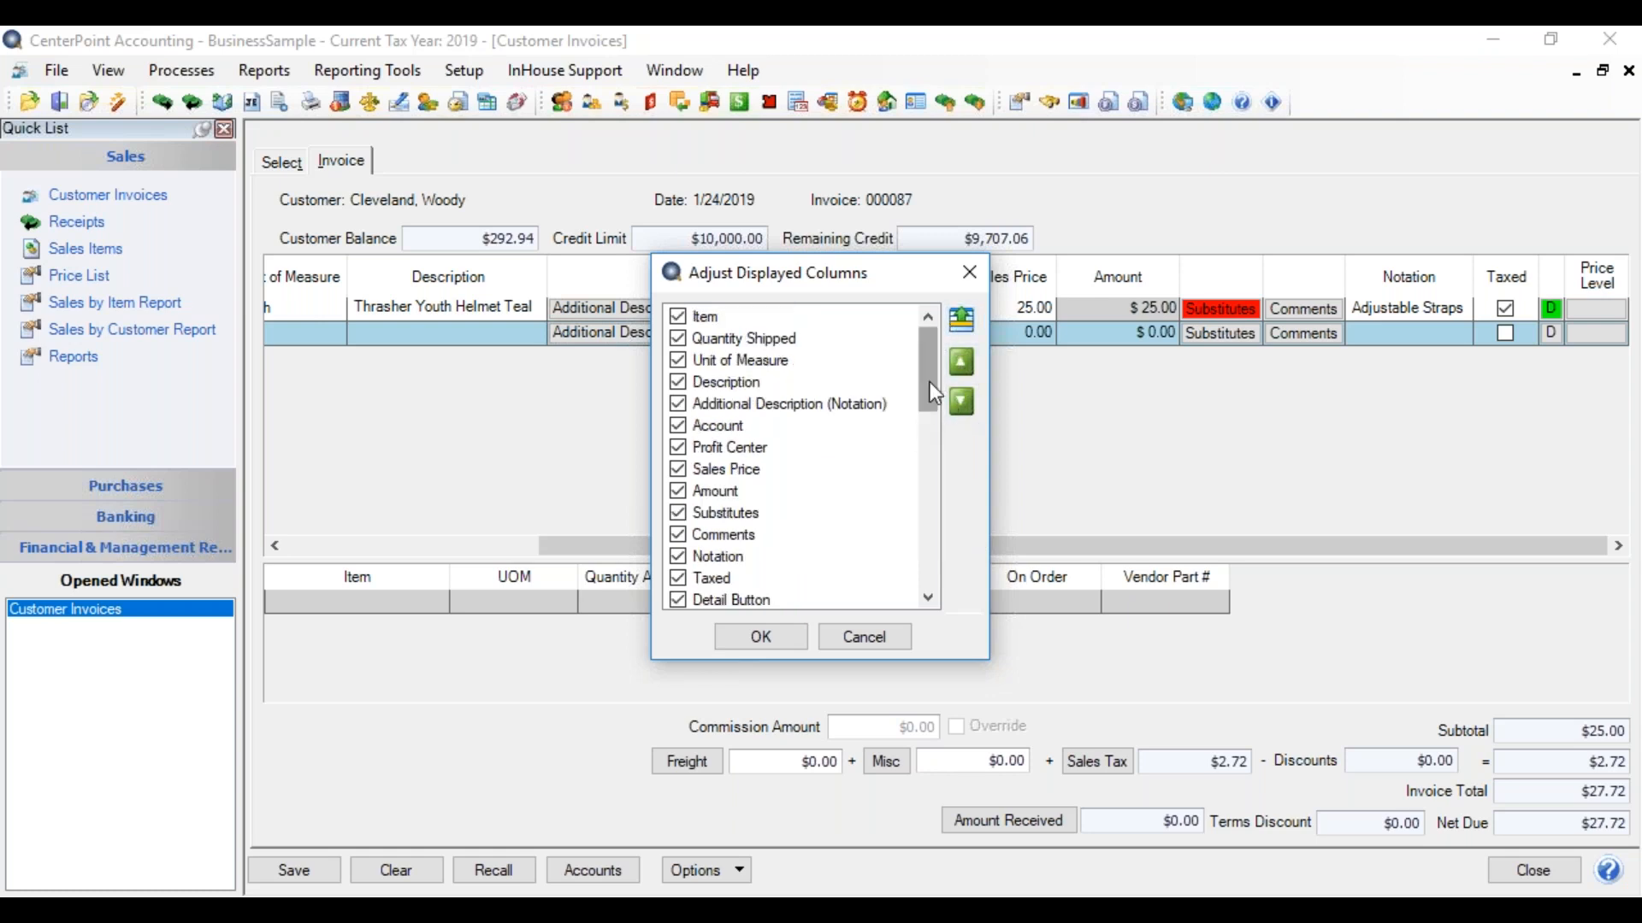
pyautogui.click(960, 363)
pyautogui.click(959, 364)
pyautogui.click(959, 364)
pyautogui.click(959, 363)
pyautogui.click(959, 363)
pyautogui.click(960, 364)
pyautogui.click(962, 364)
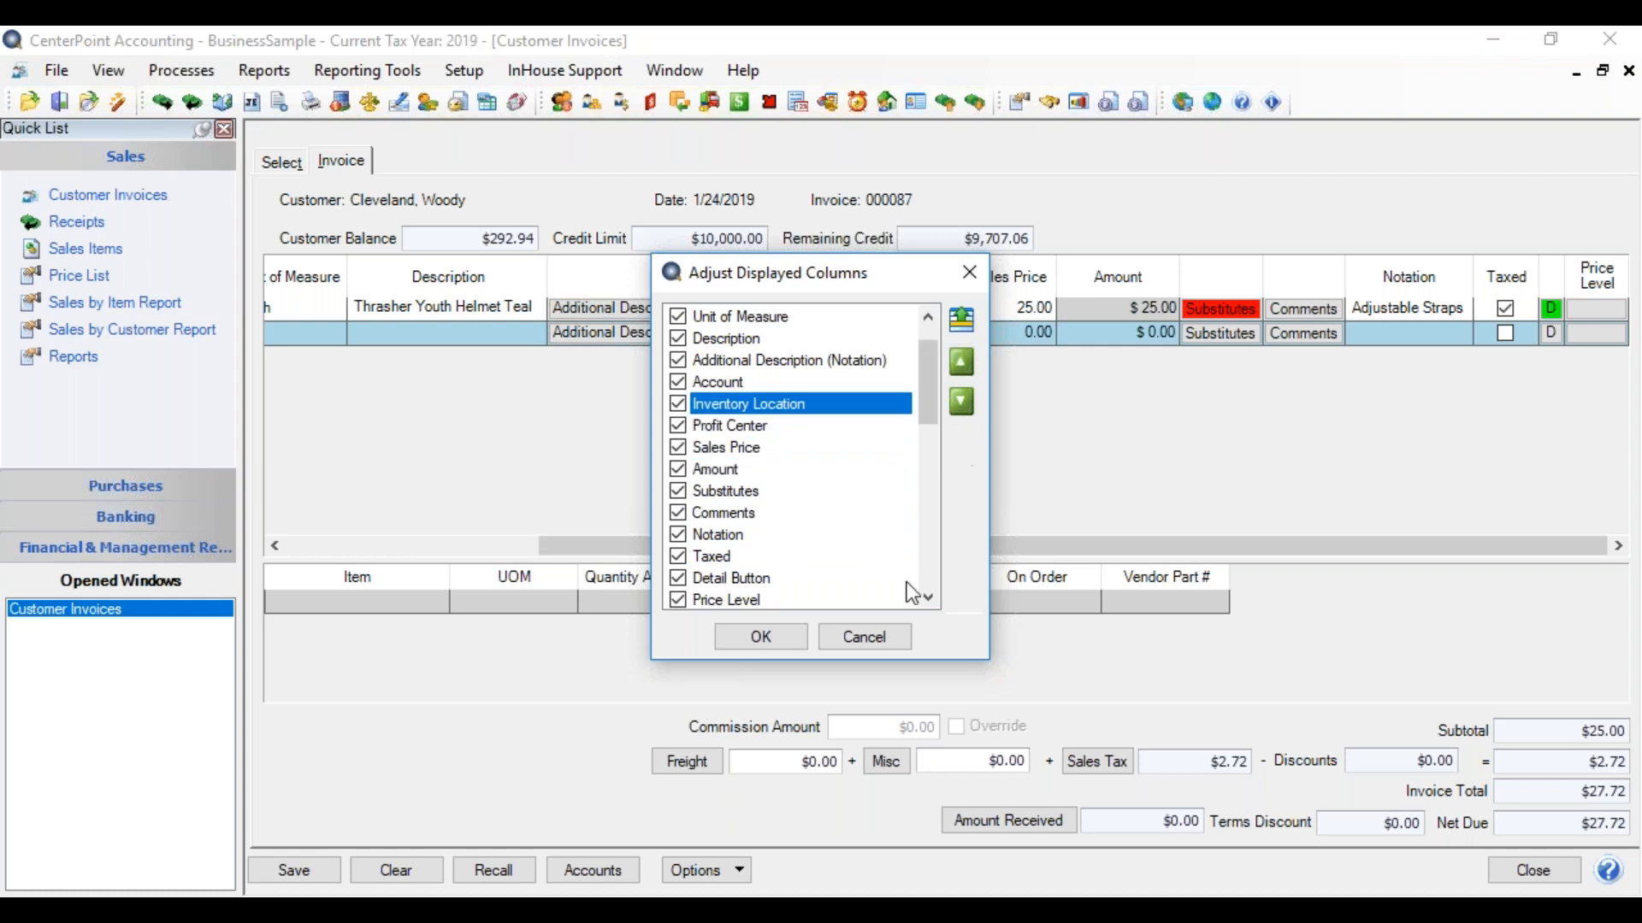
pyautogui.click(787, 637)
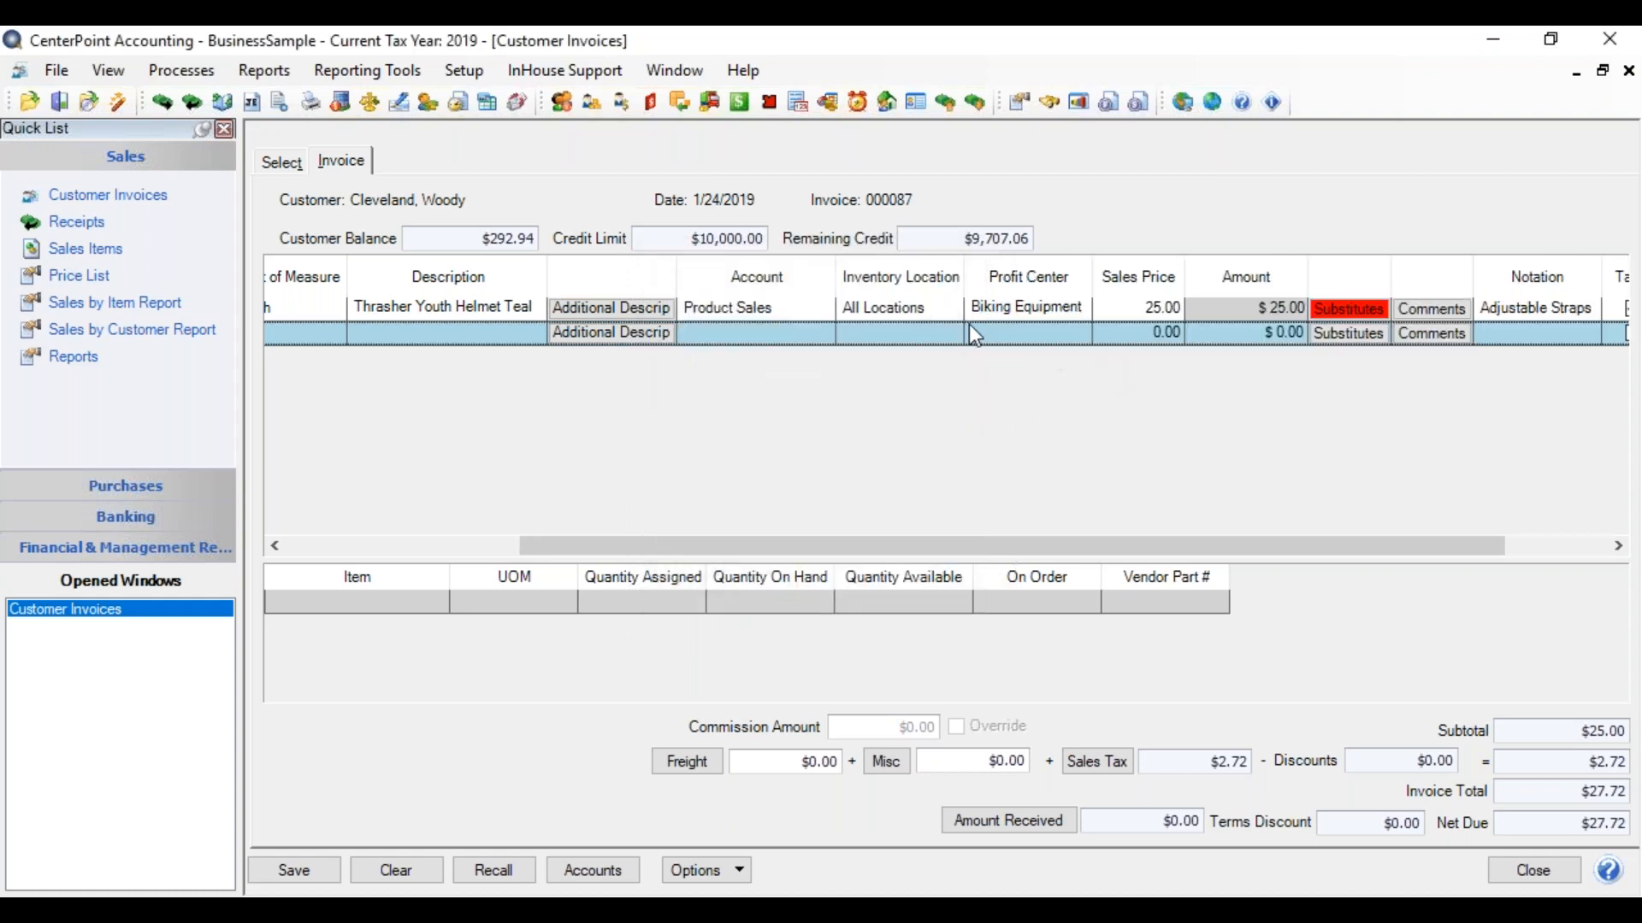
# Step: Set the helmet line's inventory location to Red Wing Store
pyautogui.click(919, 315)
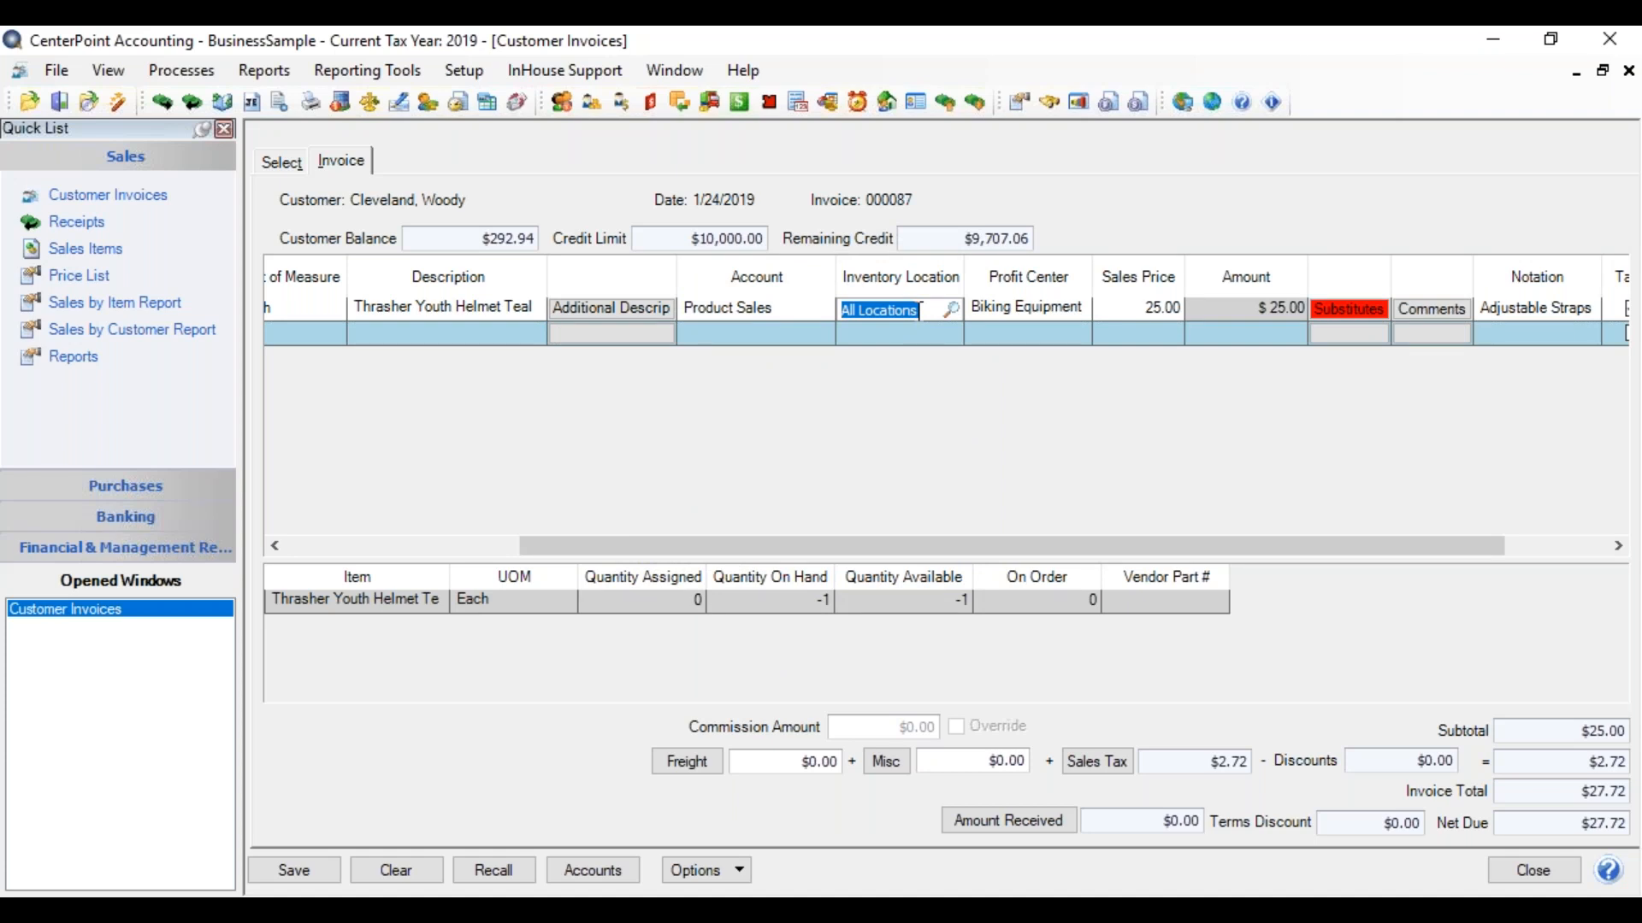
pyautogui.write('red')
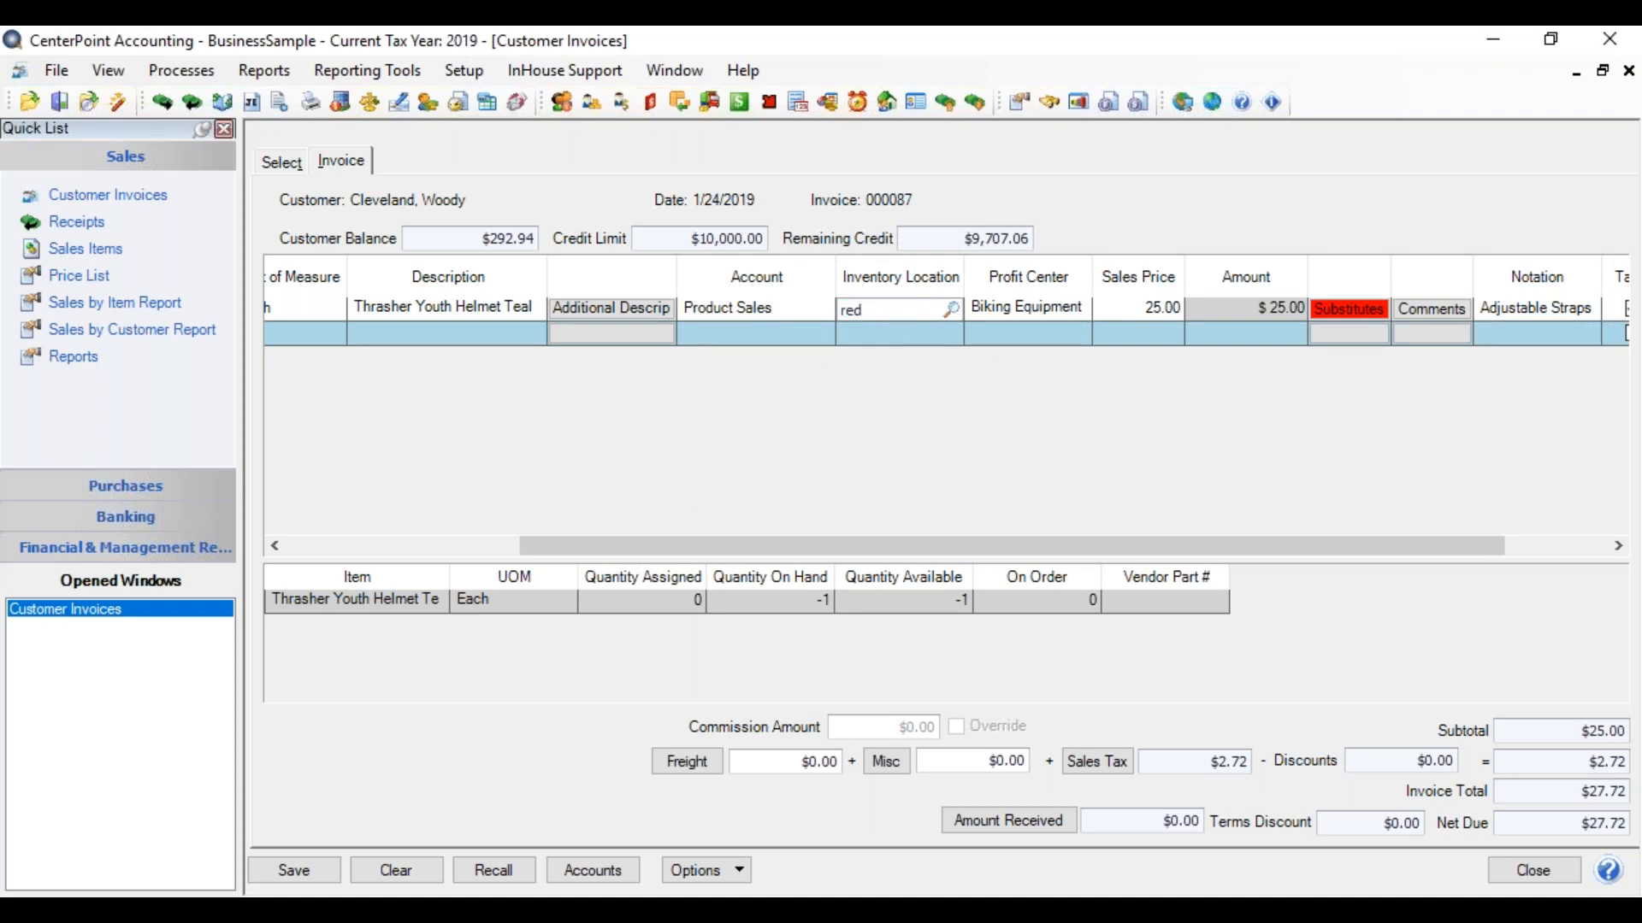
pyautogui.press('Tab')
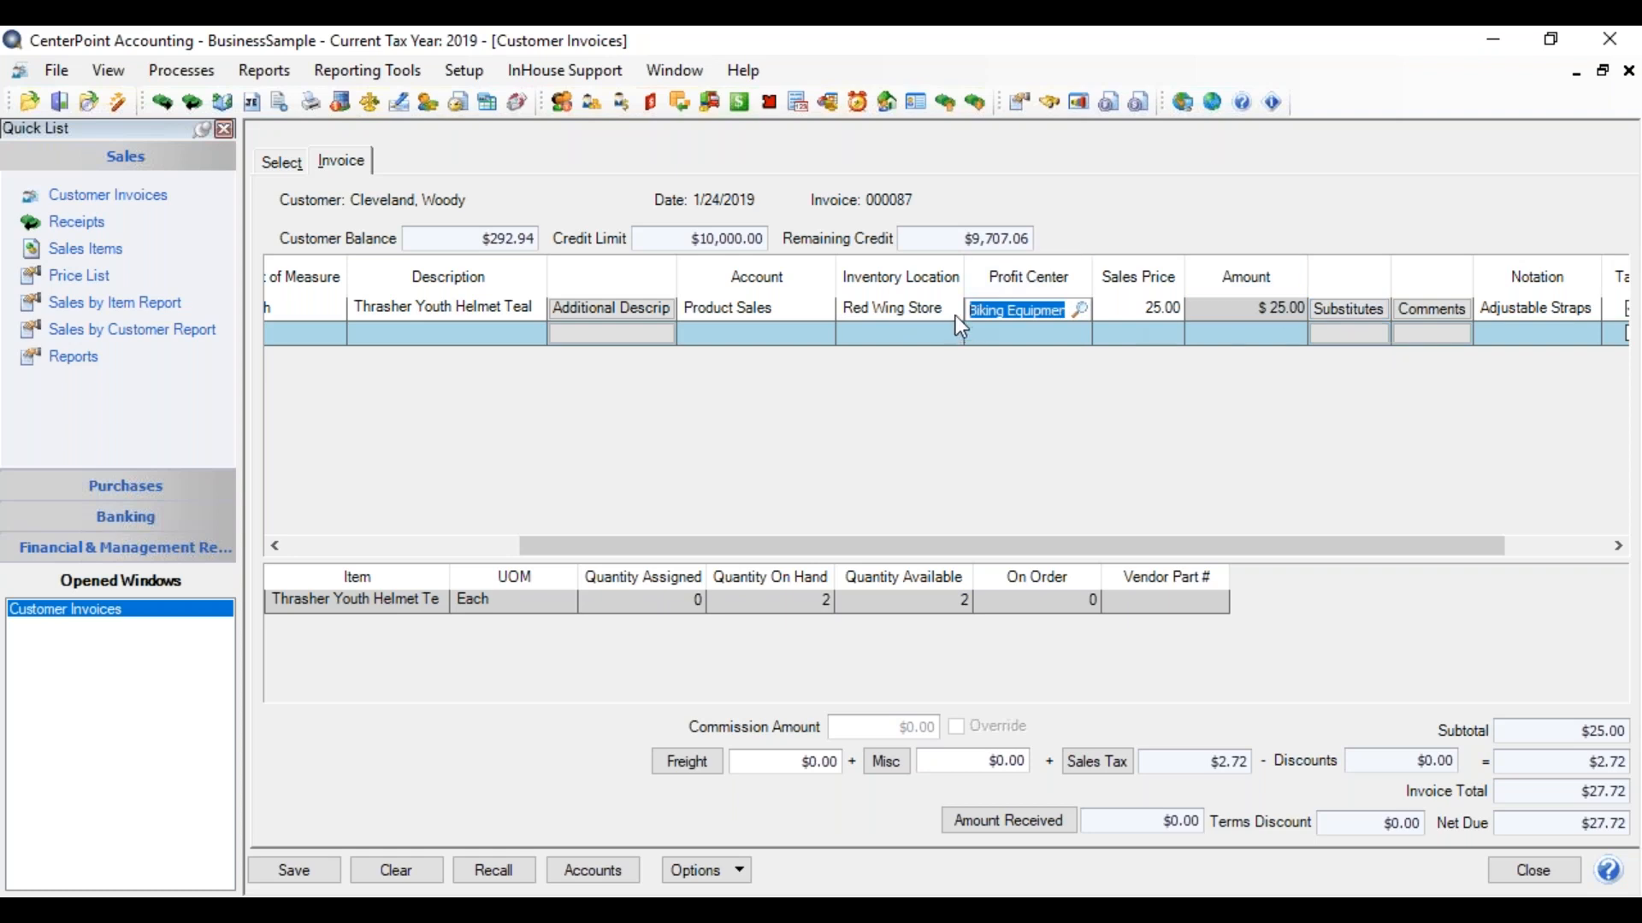
# Step: Review the helmet's alternative inventory locations and substitute items, and leave without choosing one
pyautogui.click(1338, 313)
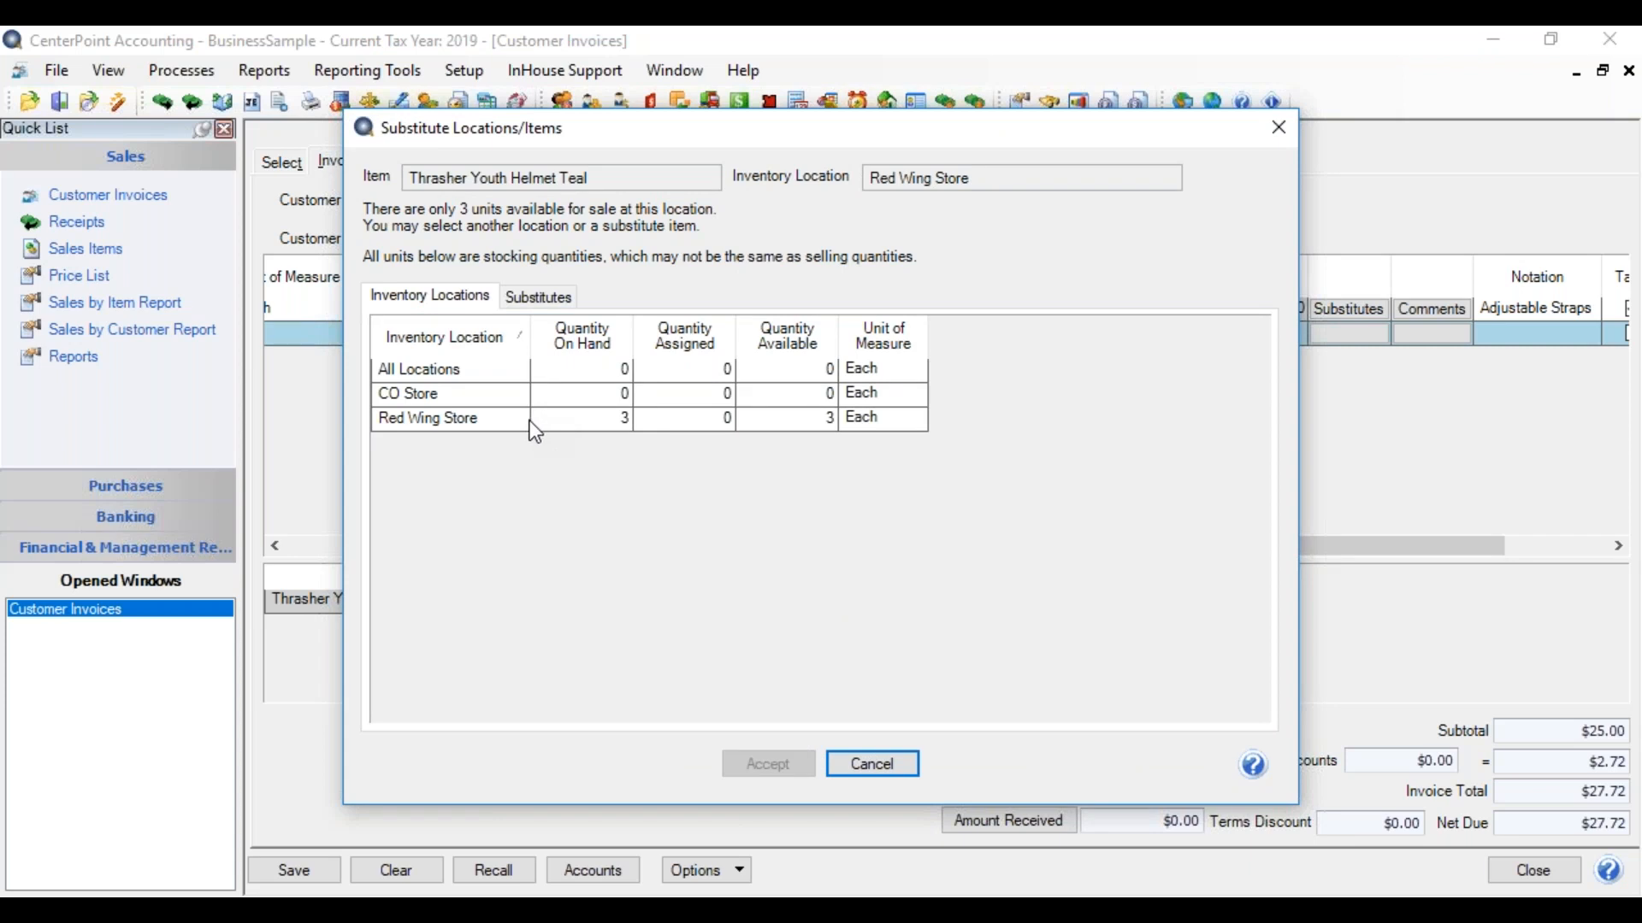
pyautogui.click(453, 399)
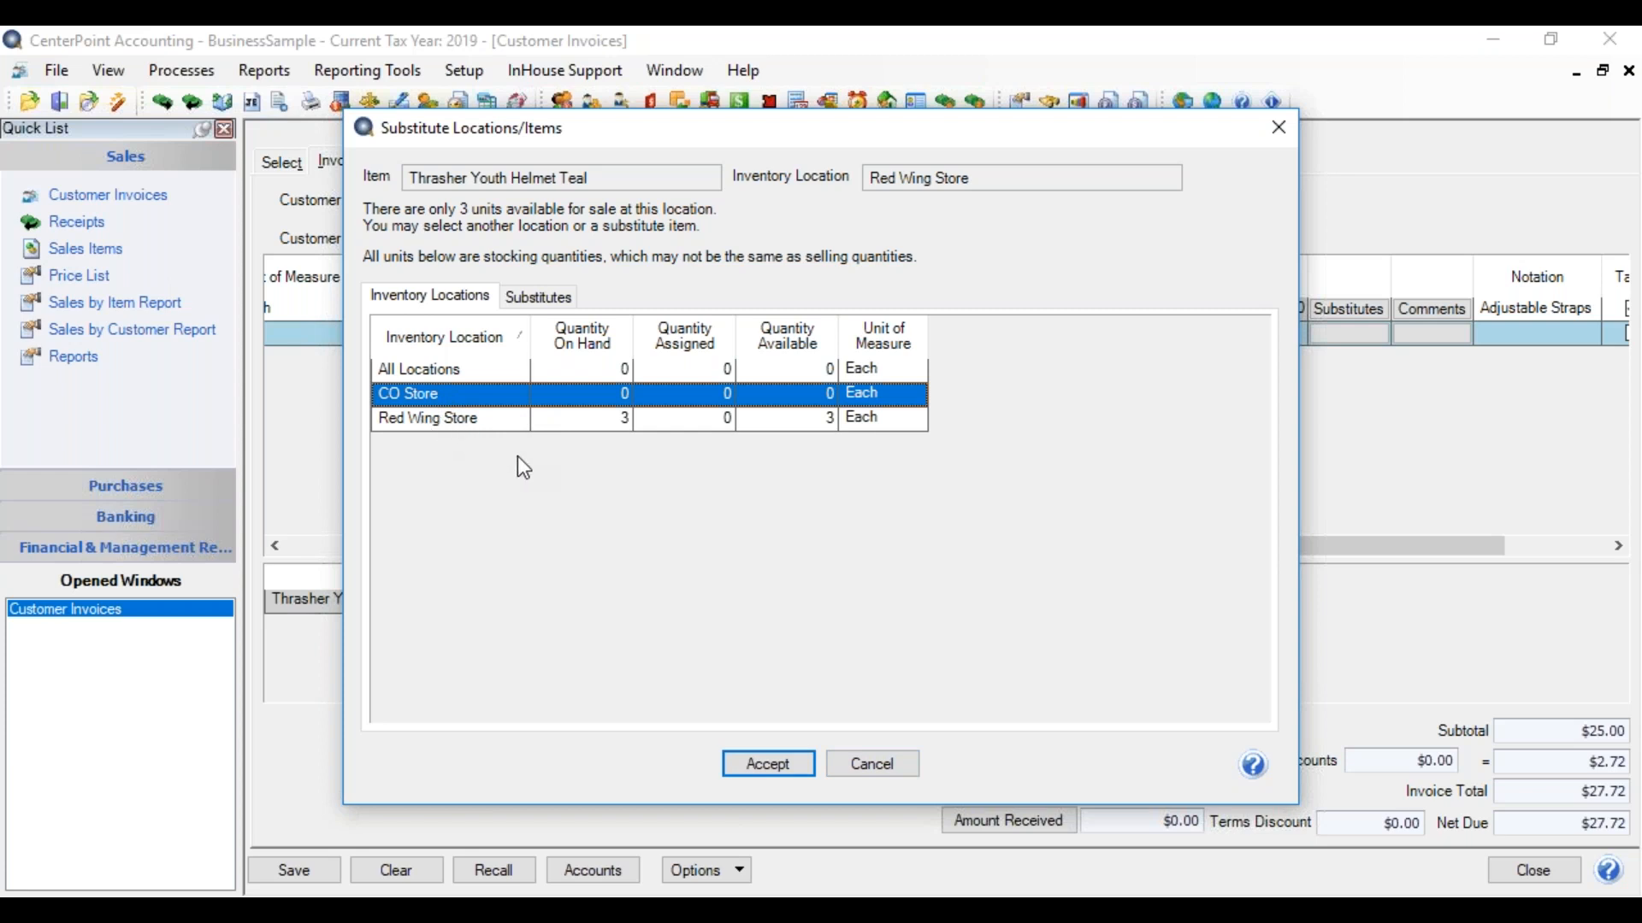
pyautogui.click(545, 297)
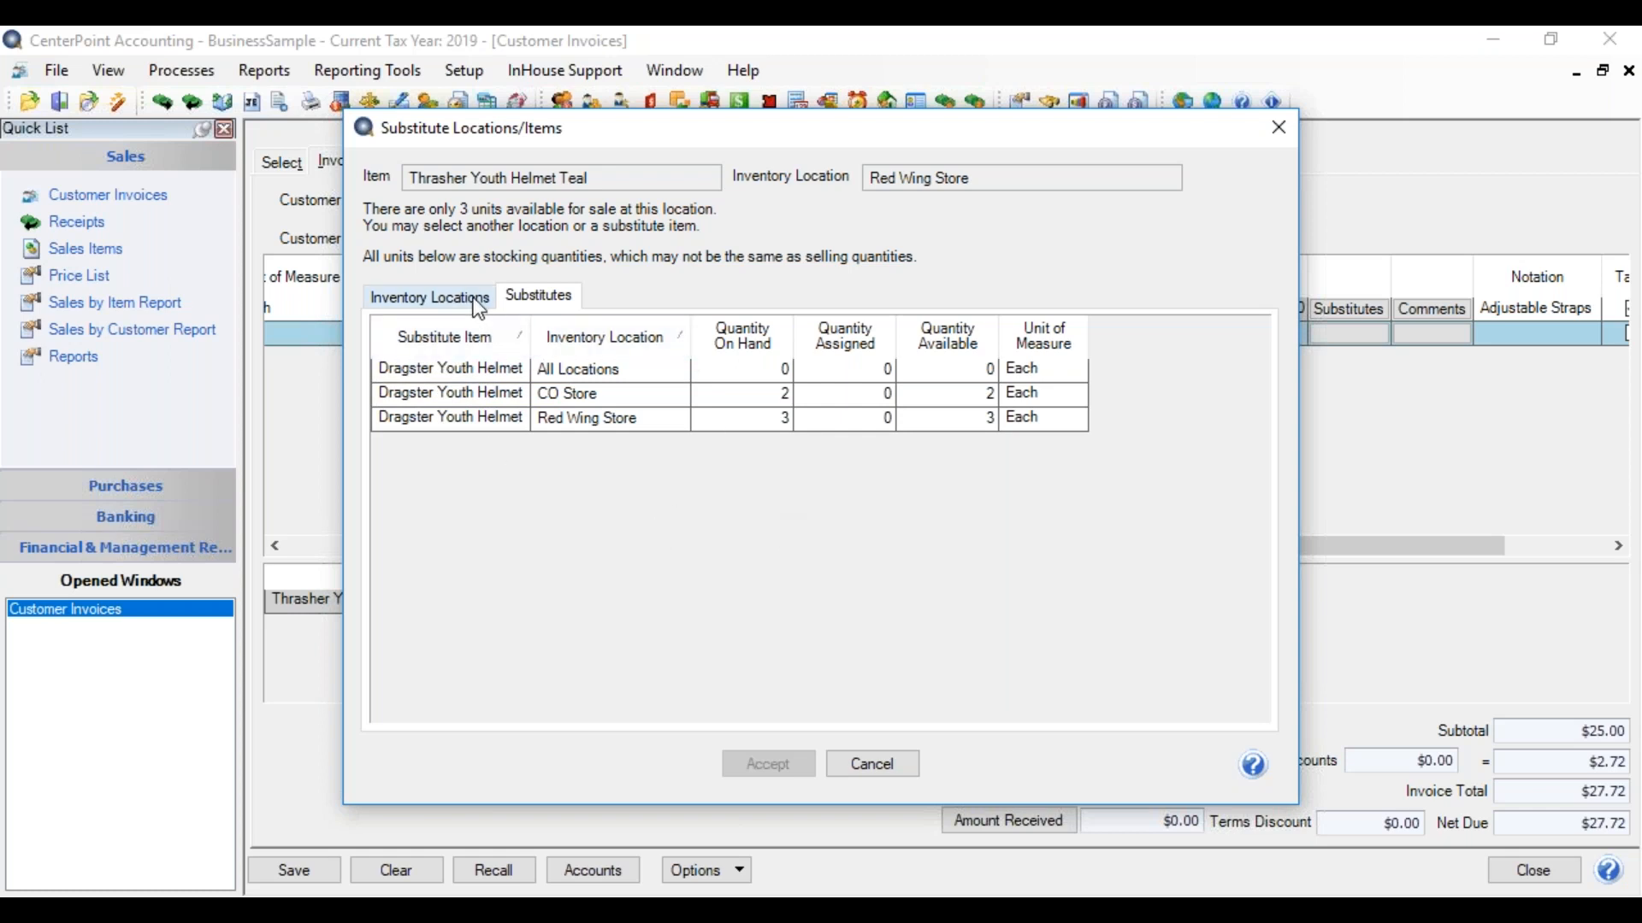
pyautogui.click(862, 761)
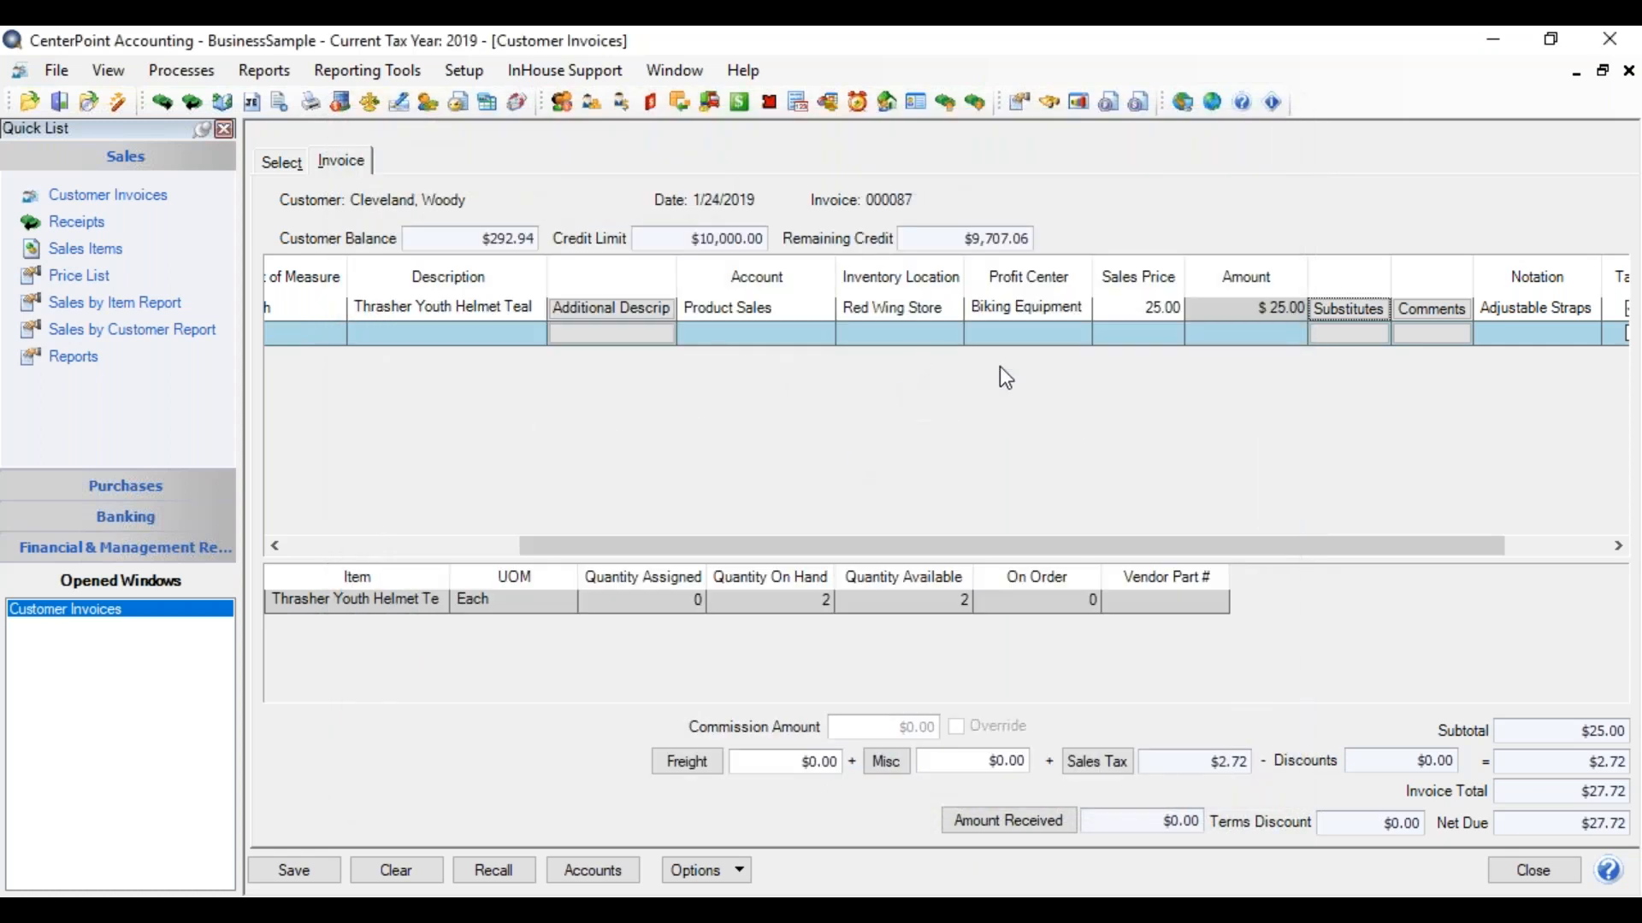
# Step: Apply the Sales Price 2 price level of 23.00 to the helmet line
pyautogui.moveTo(1105, 551); pyautogui.dragTo(1257, 539)
pyautogui.click(1600, 309)
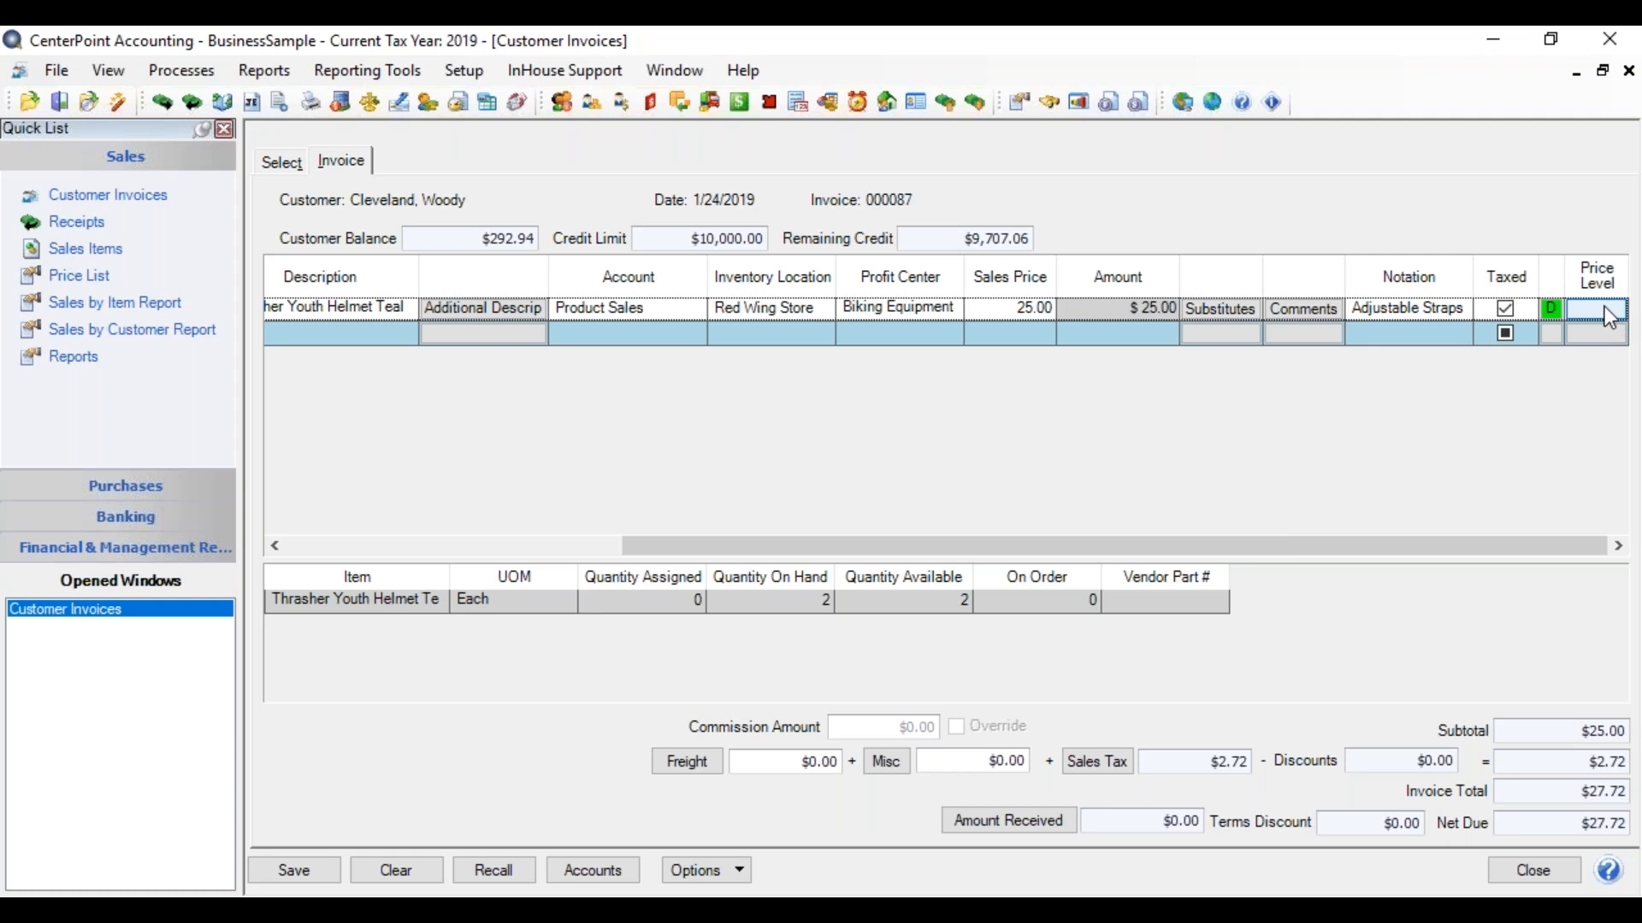
pyautogui.click(1609, 314)
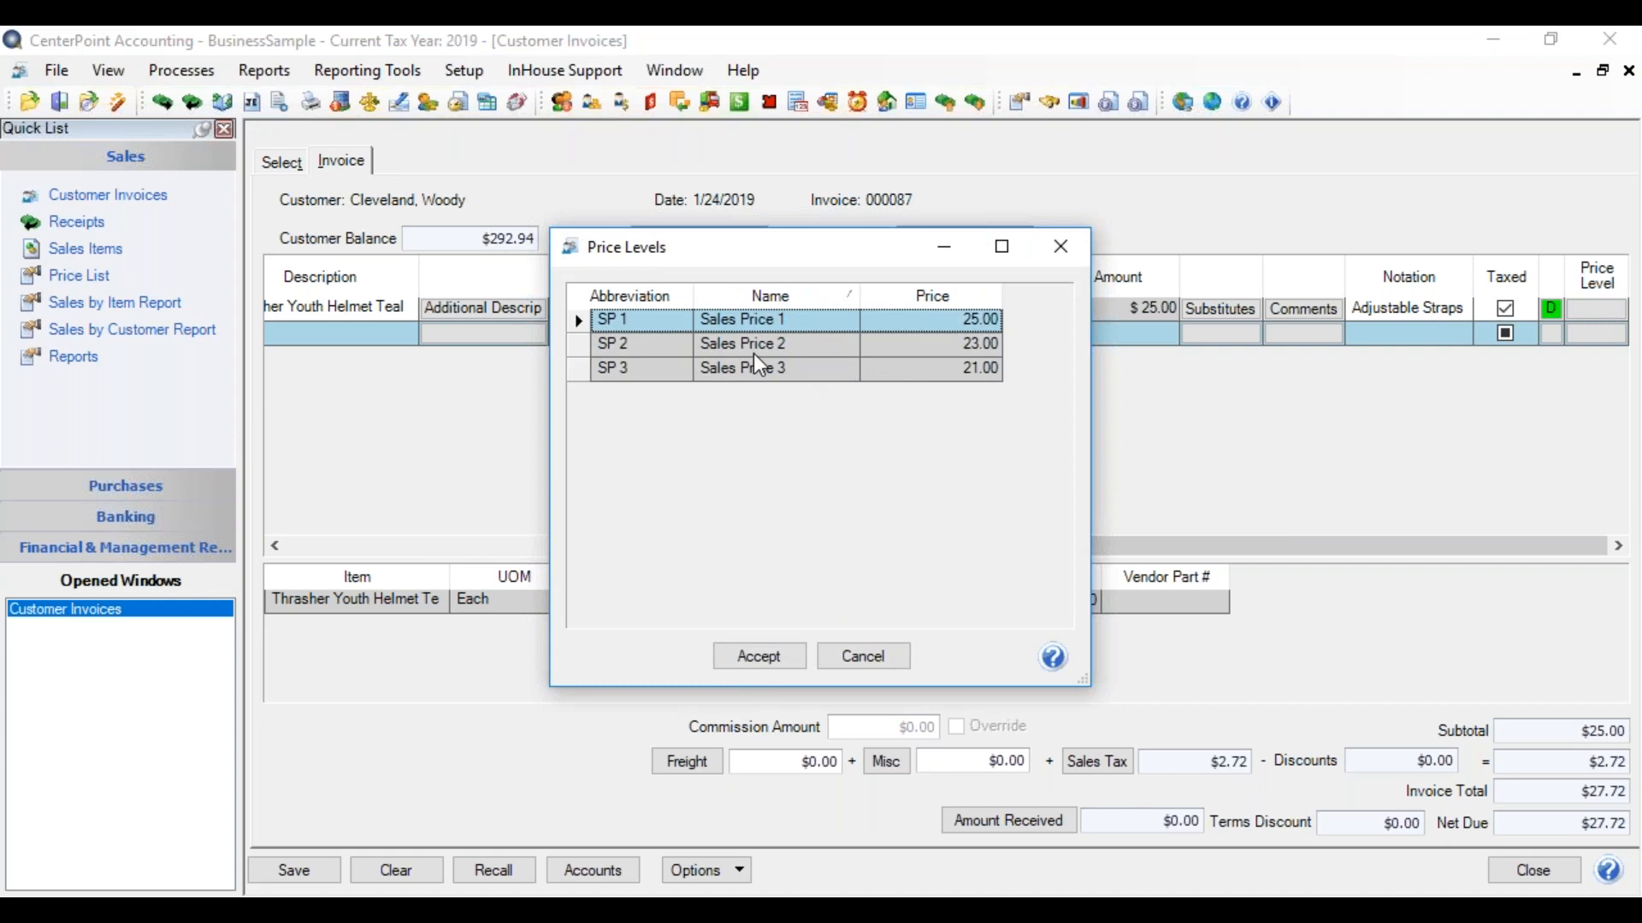
pyautogui.click(578, 344)
pyautogui.click(773, 656)
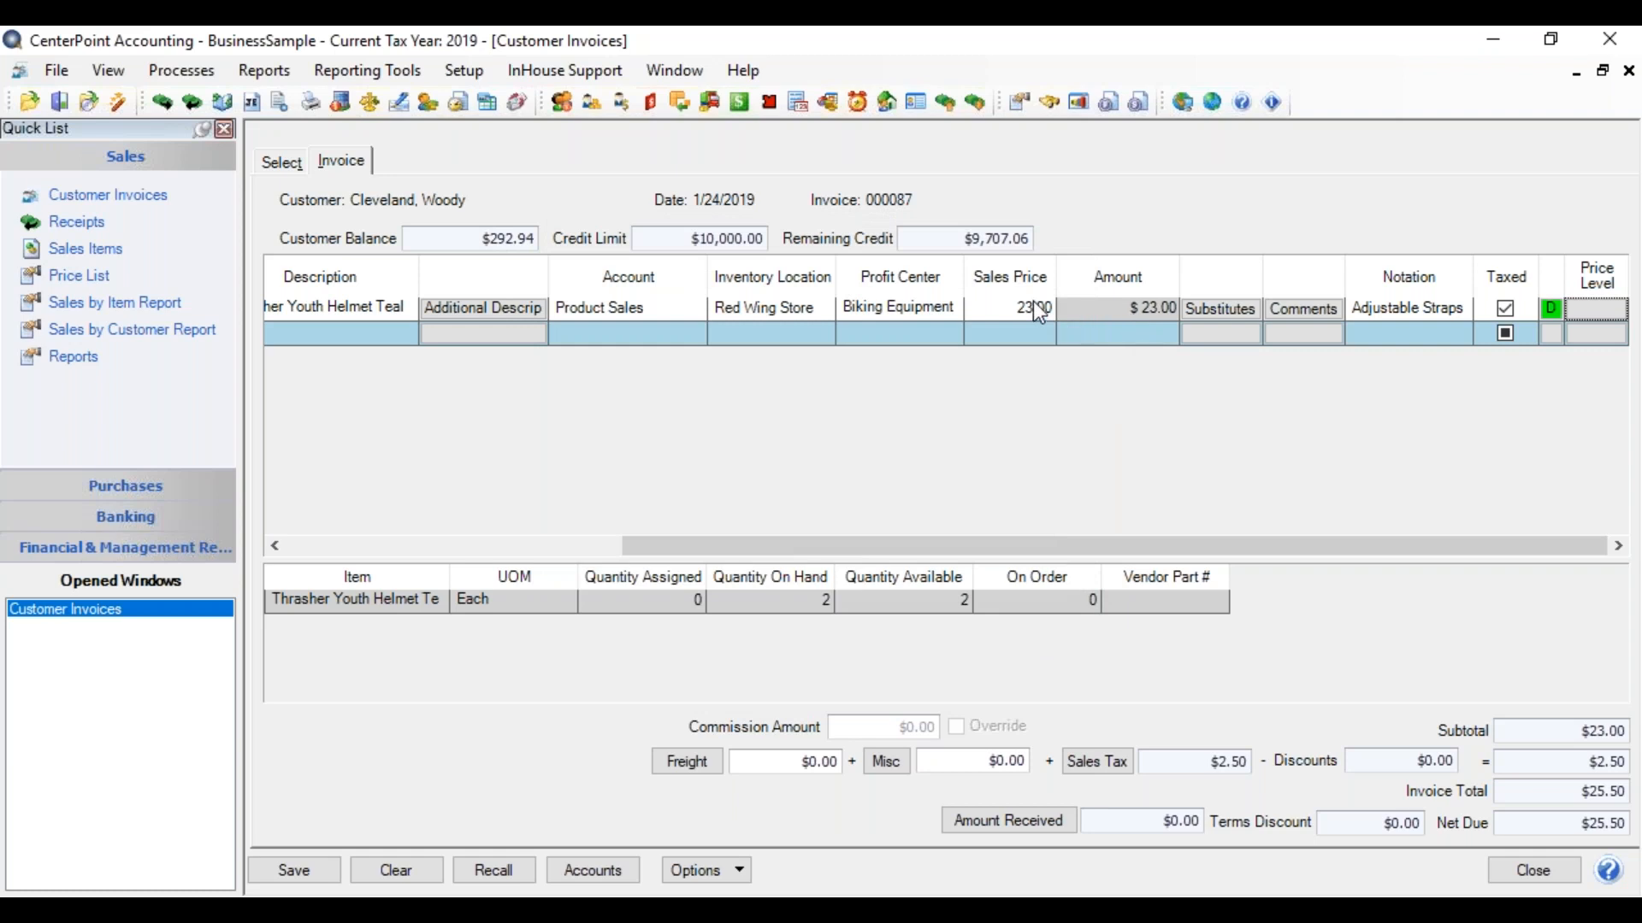
pyautogui.click(1280, 339)
pyautogui.click(1363, 307)
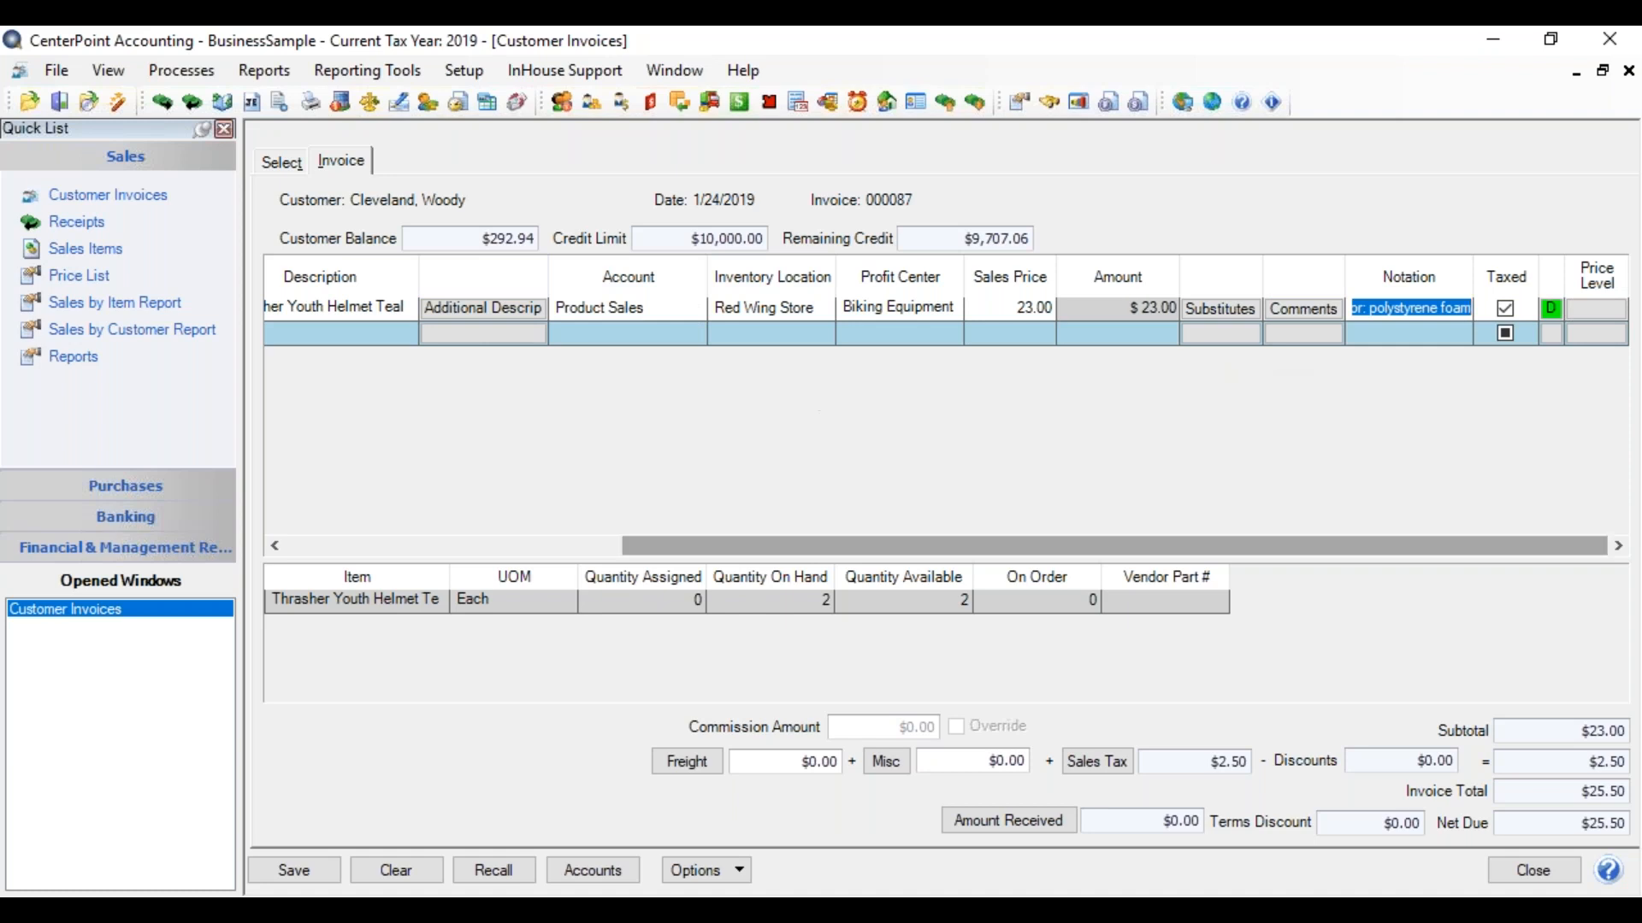
# Step: Open the Thrasher Youth Helmet Teal sales item record from its invoice line and review the available item types, keeping Inventory Item
pyautogui.moveTo(750, 551); pyautogui.dragTo(373, 540)
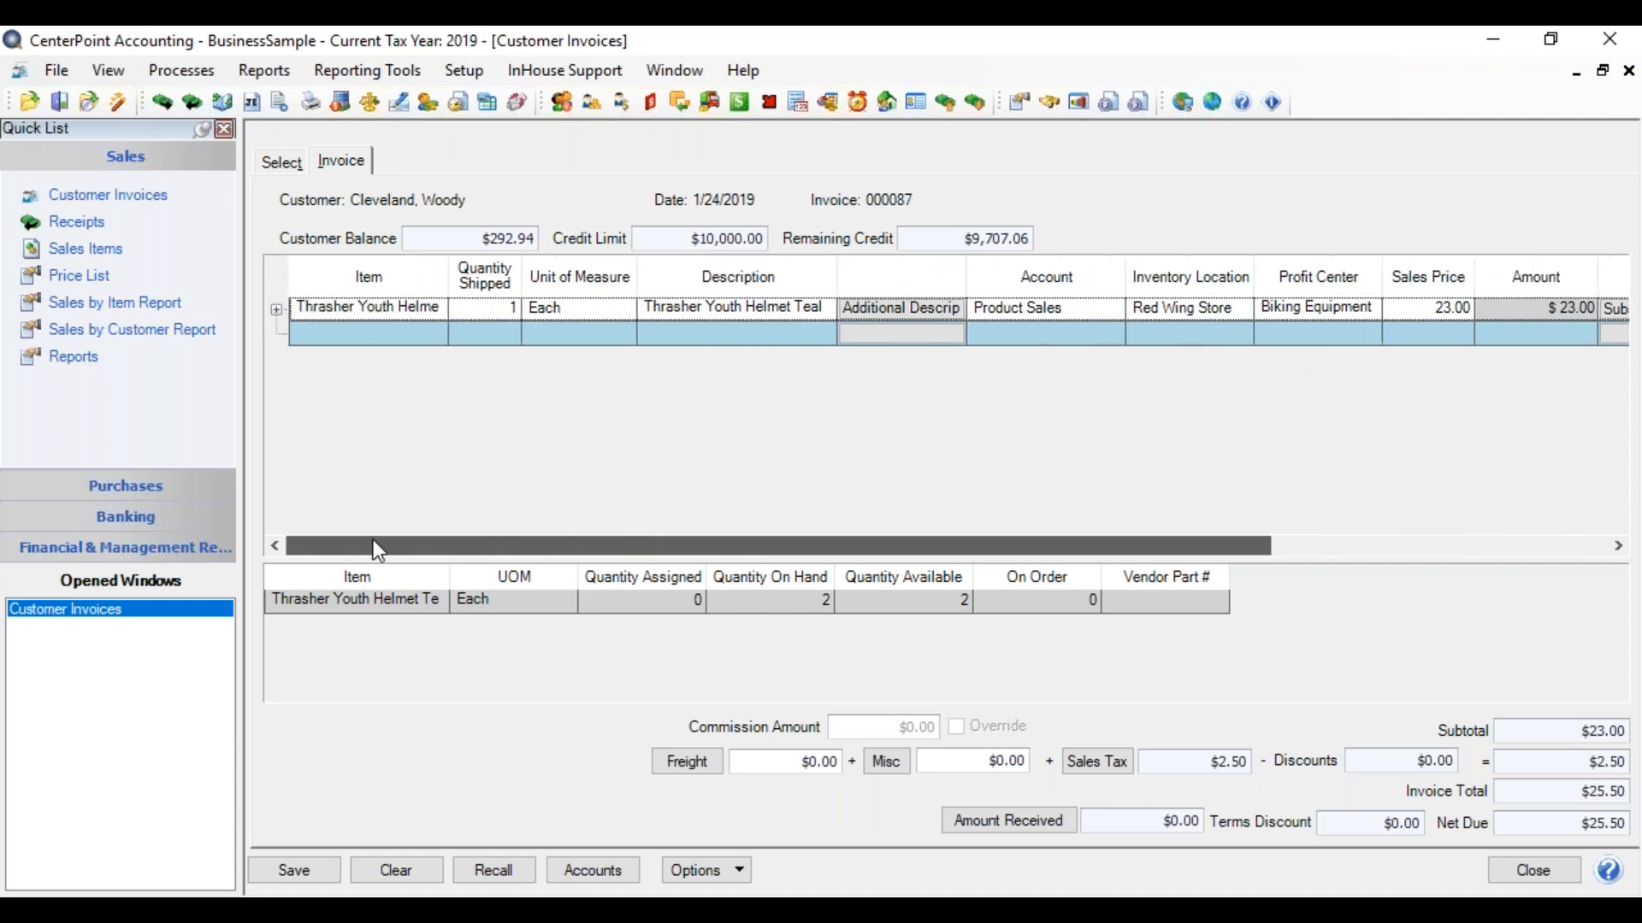
pyautogui.click(392, 310)
pyautogui.click(392, 309)
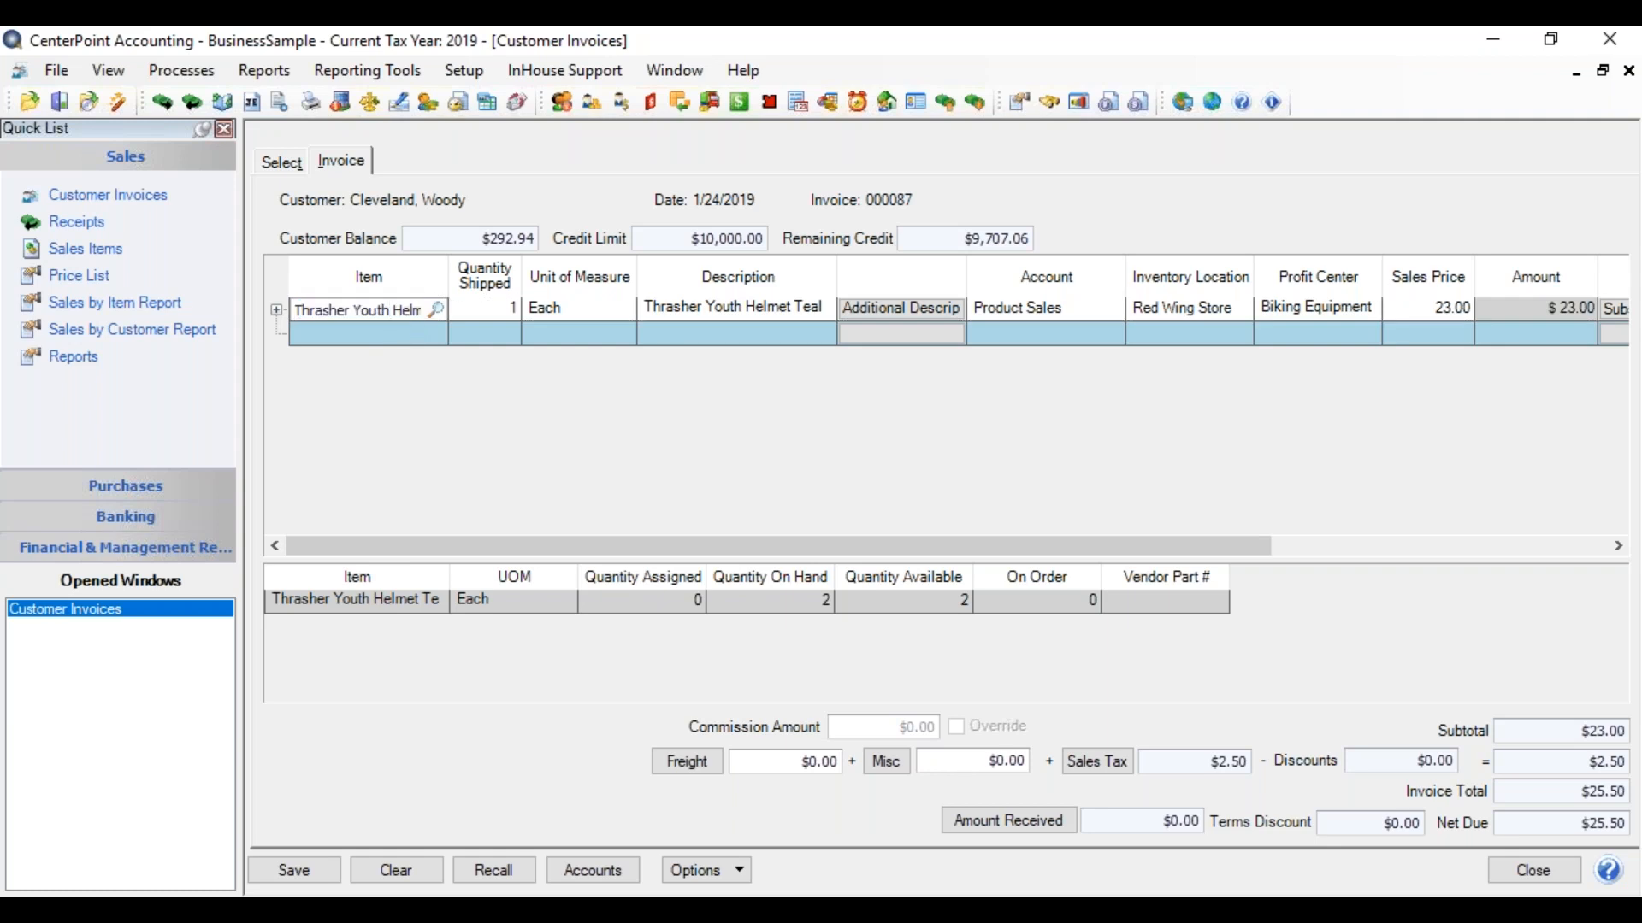
pyautogui.rightClick(392, 310)
pyautogui.click(455, 353)
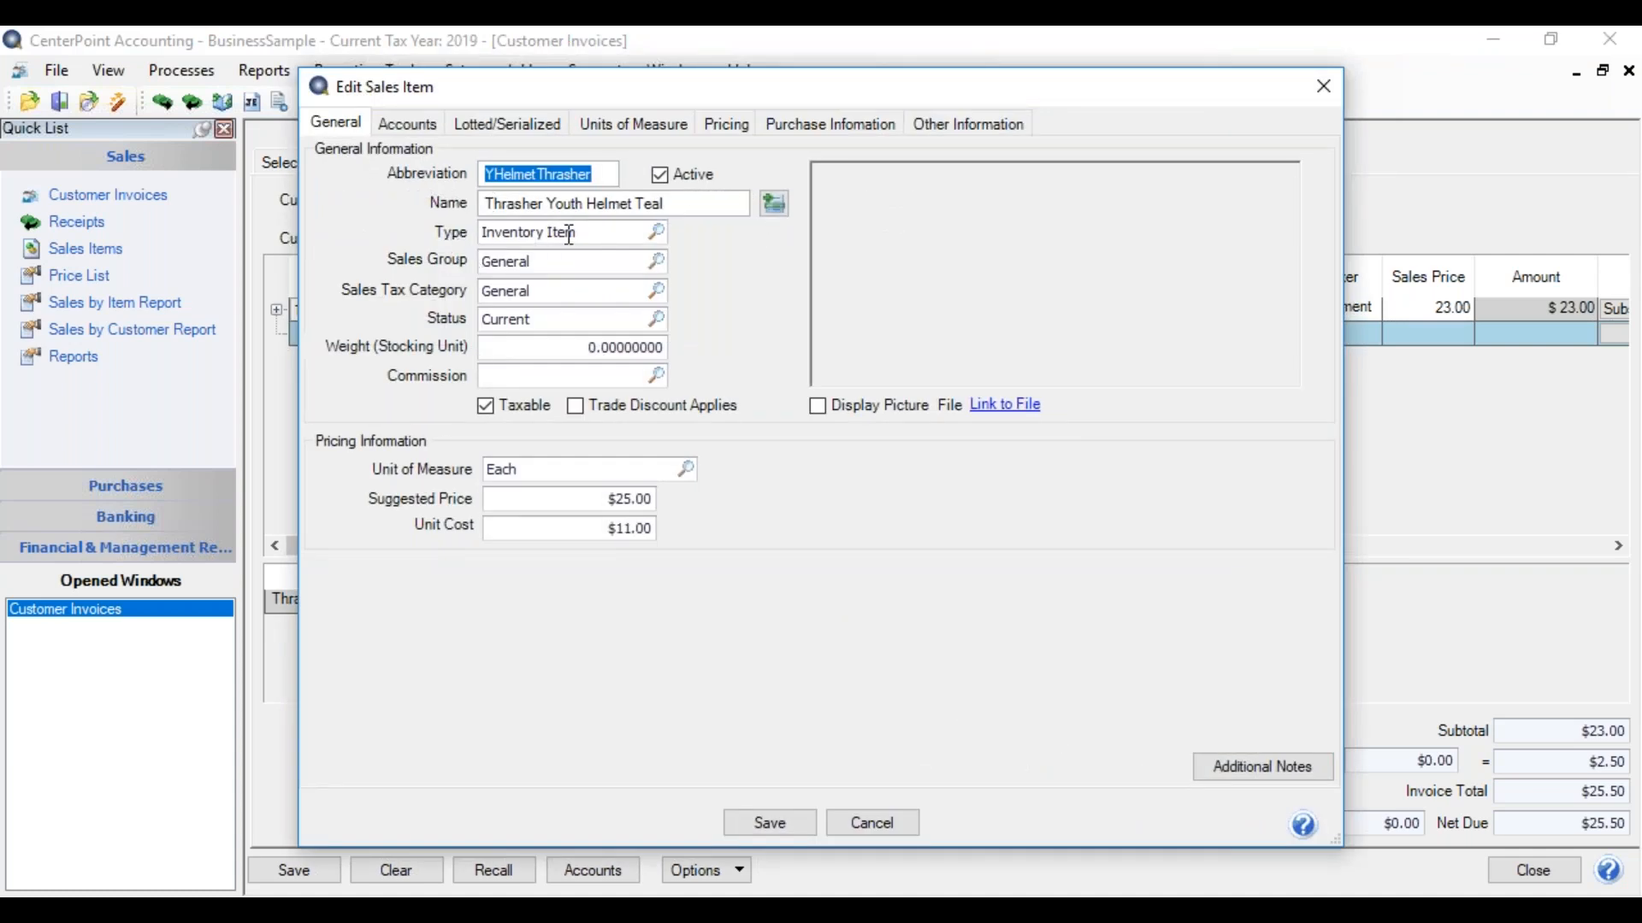
pyautogui.click(656, 233)
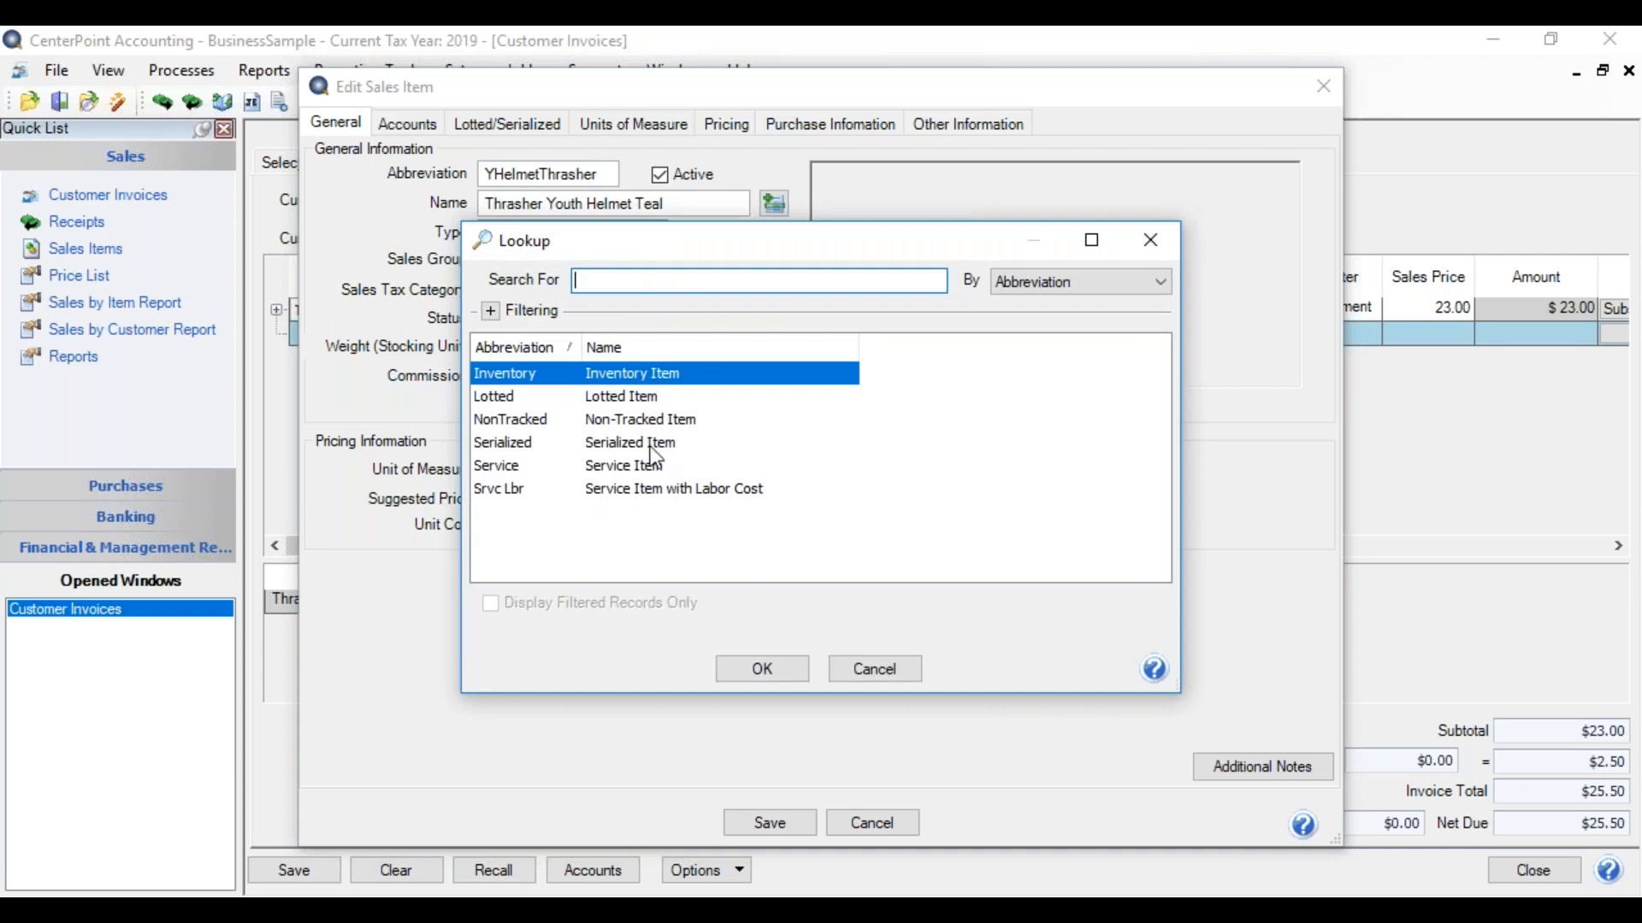
pyautogui.click(794, 674)
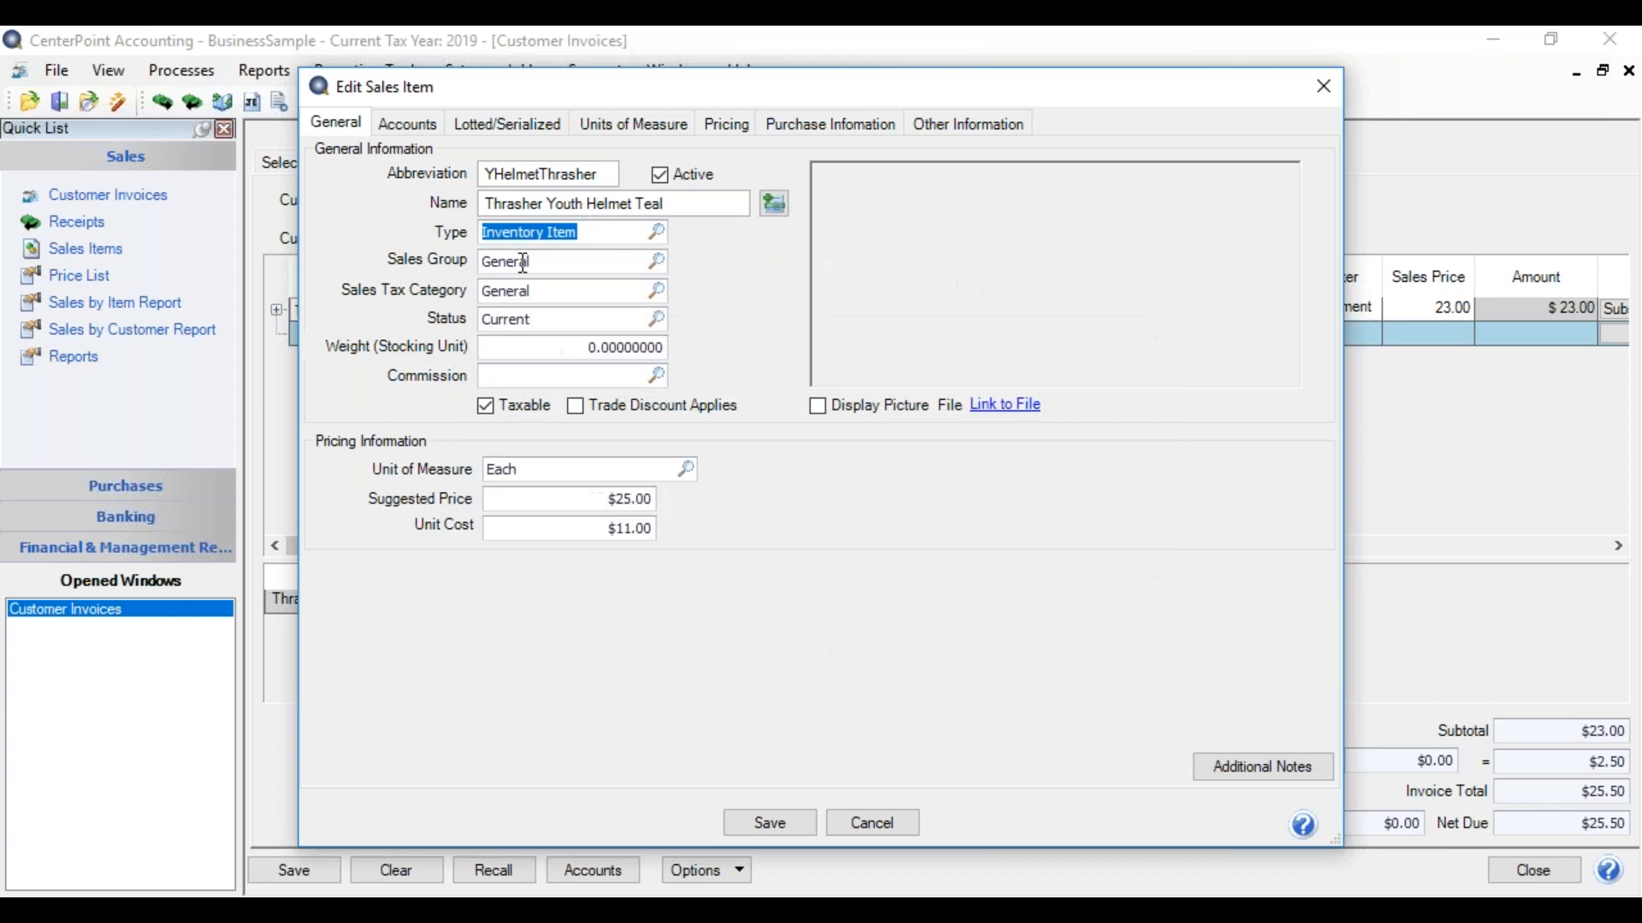
# Step: Review the helmet record's accounts, lot settings, units of measure, pricing, purchase information, custom fields and substitutes, and leave without saving
pyautogui.click(417, 125)
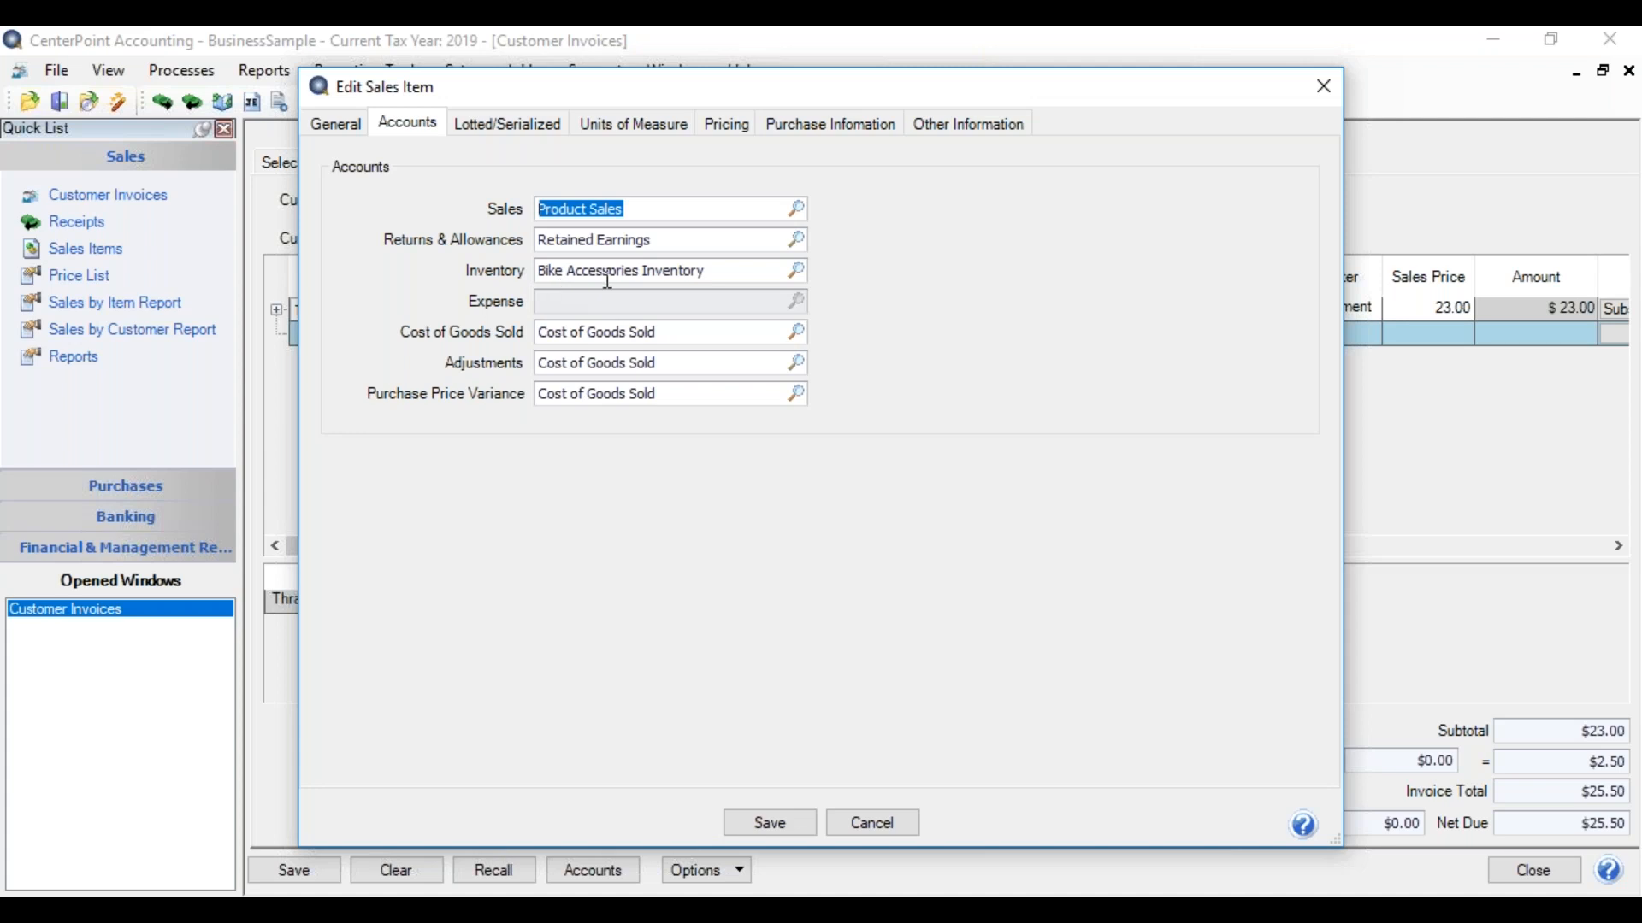
pyautogui.click(548, 130)
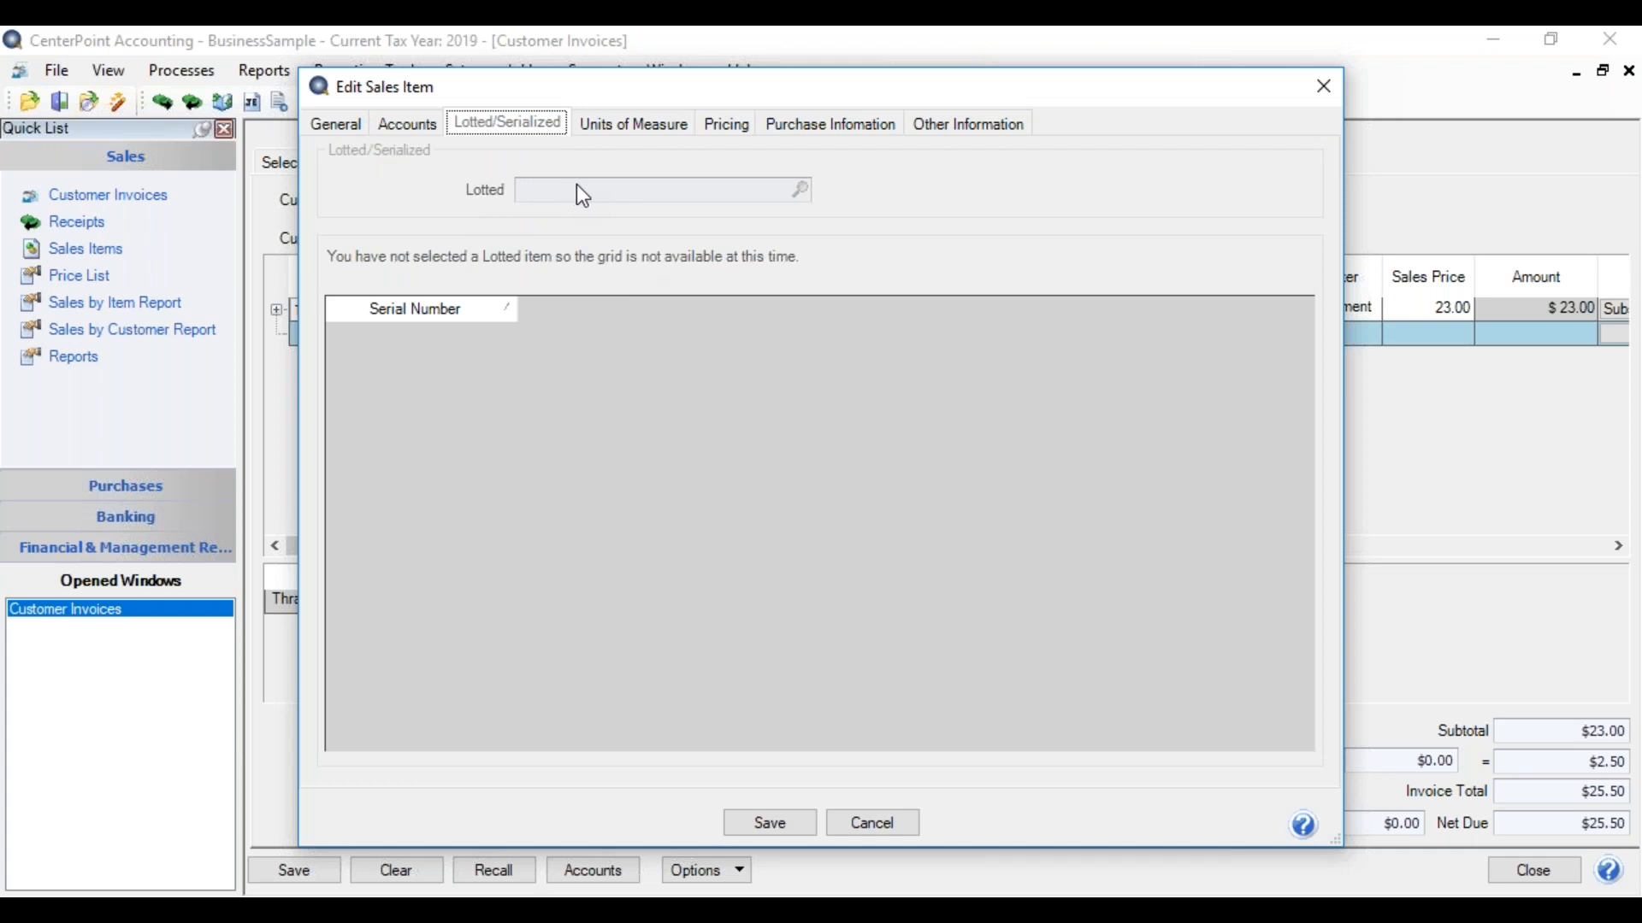
pyautogui.click(645, 125)
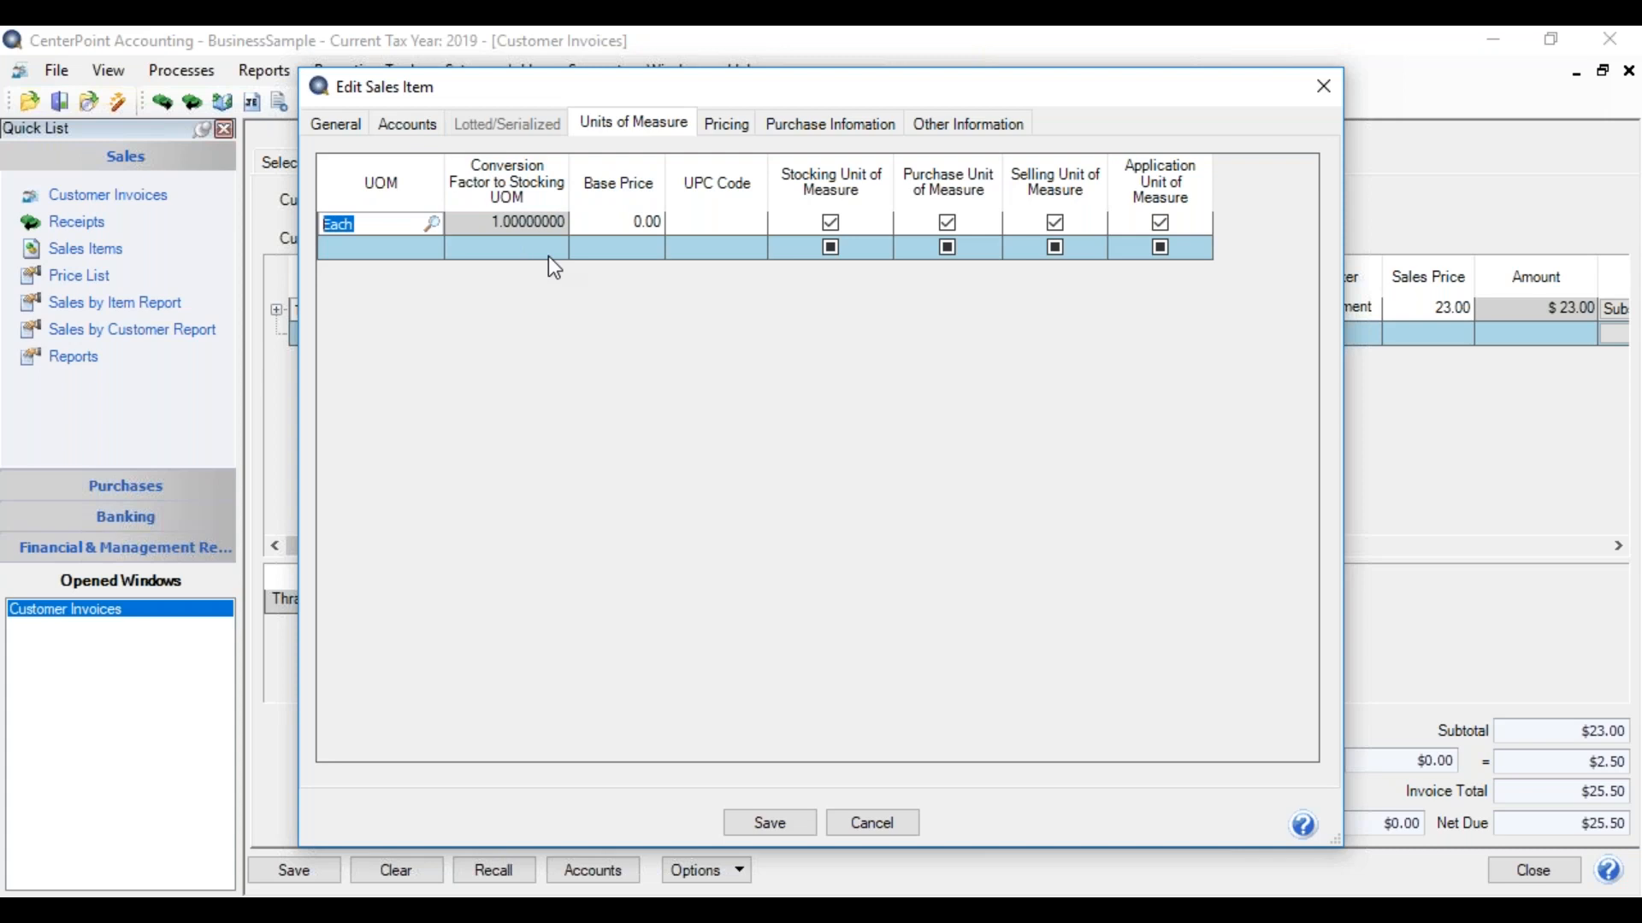
pyautogui.click(742, 135)
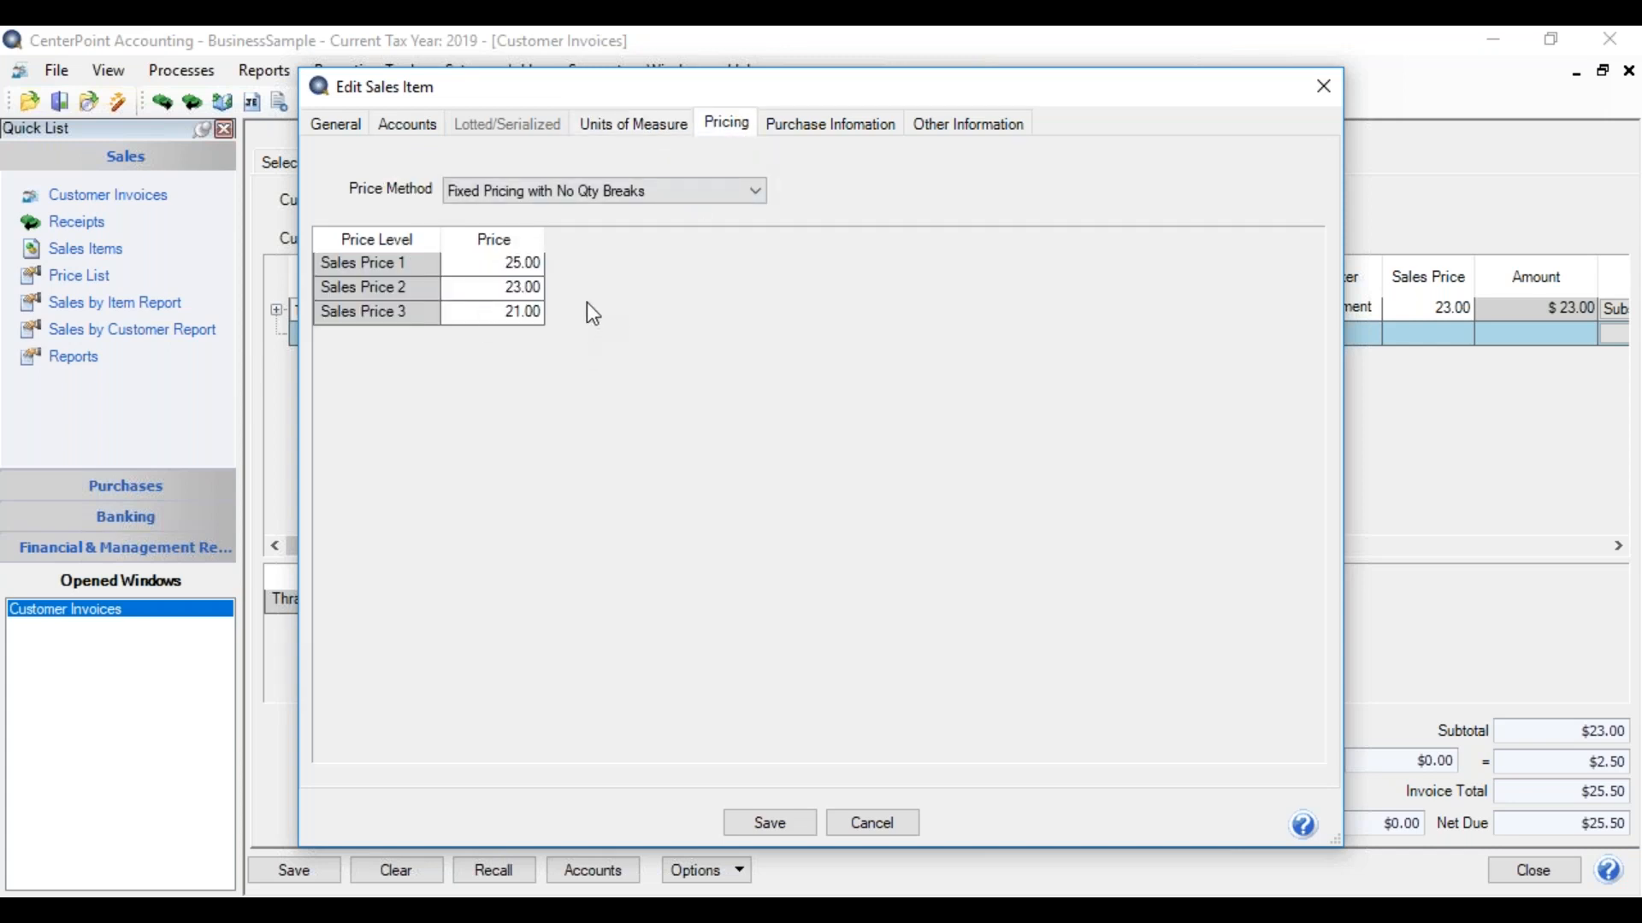
pyautogui.click(837, 127)
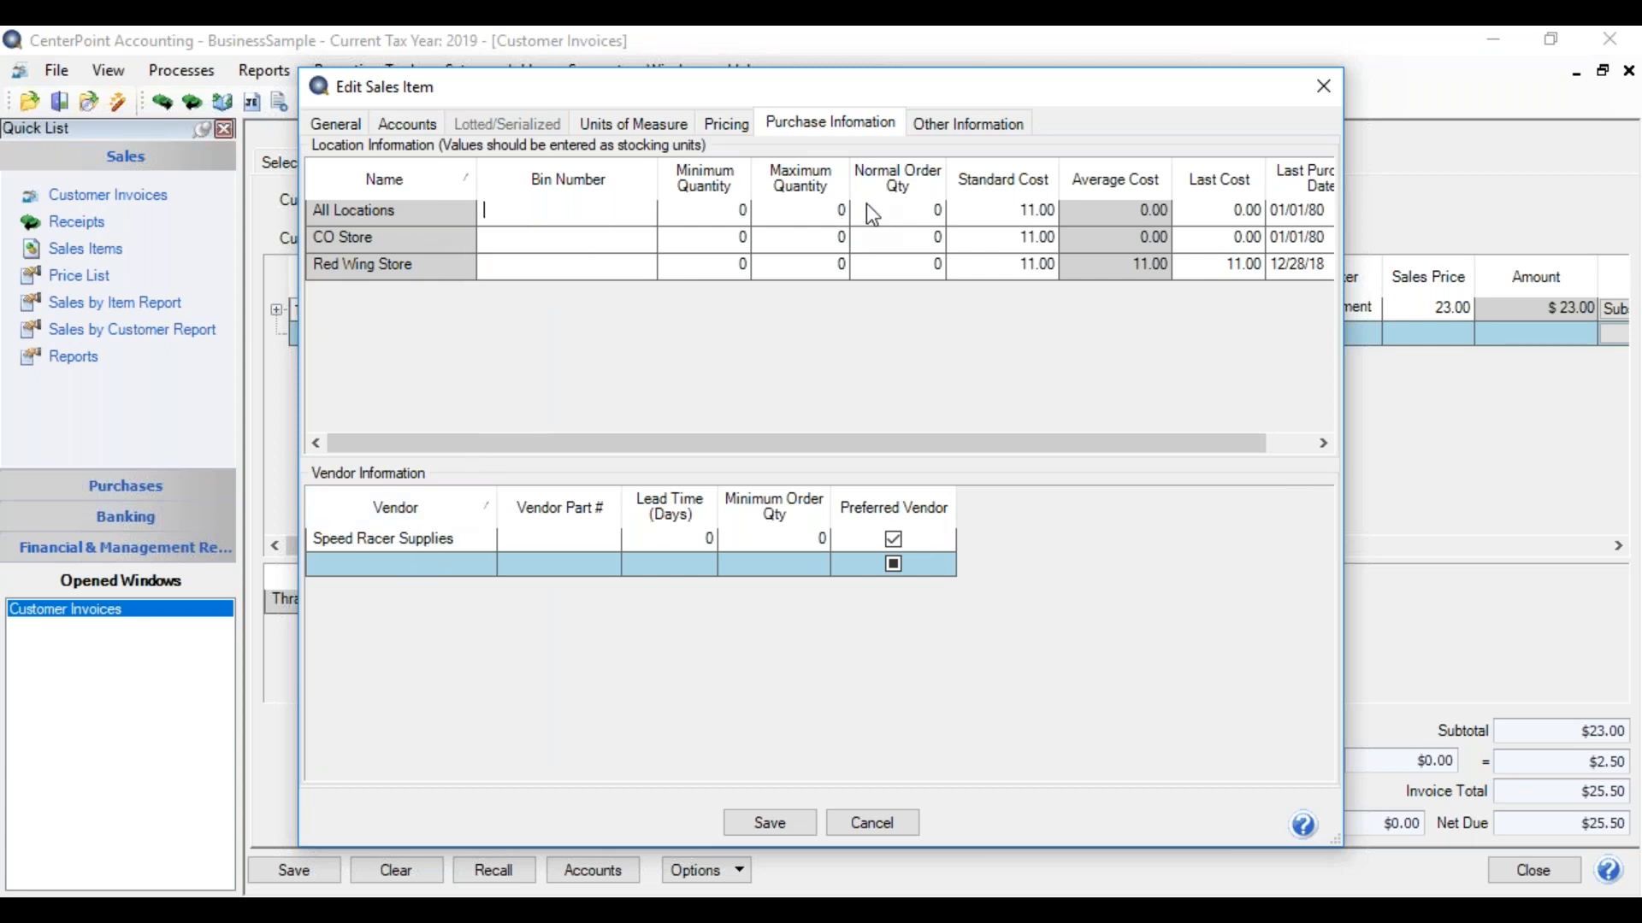
pyautogui.click(956, 125)
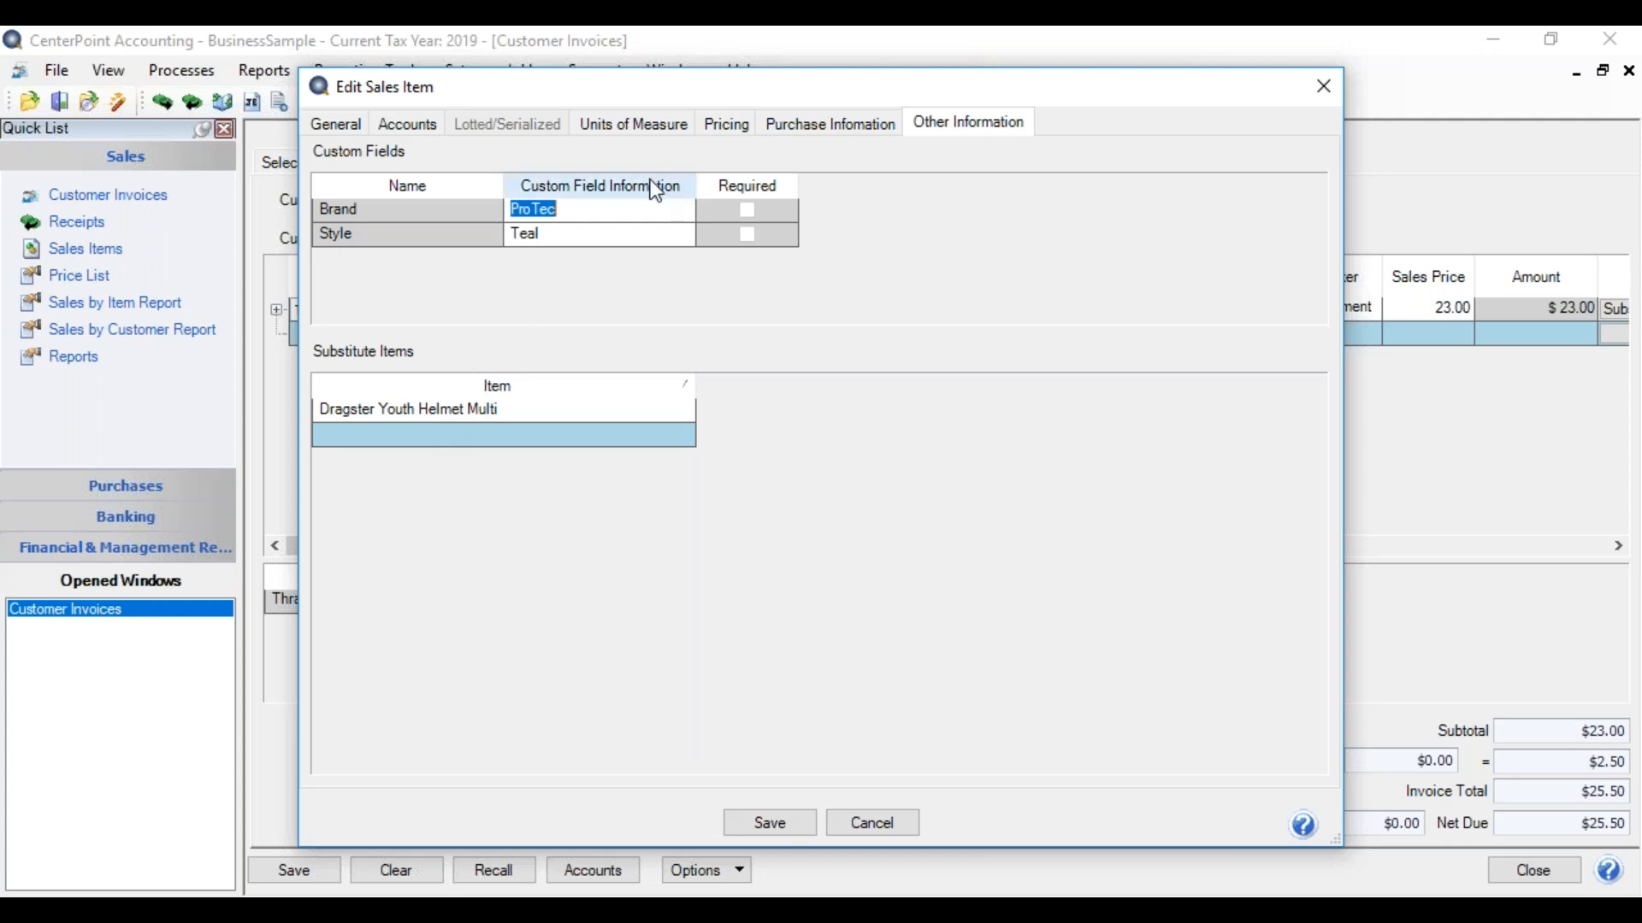
pyautogui.moveTo(742, 104); pyautogui.dragTo(896, 102)
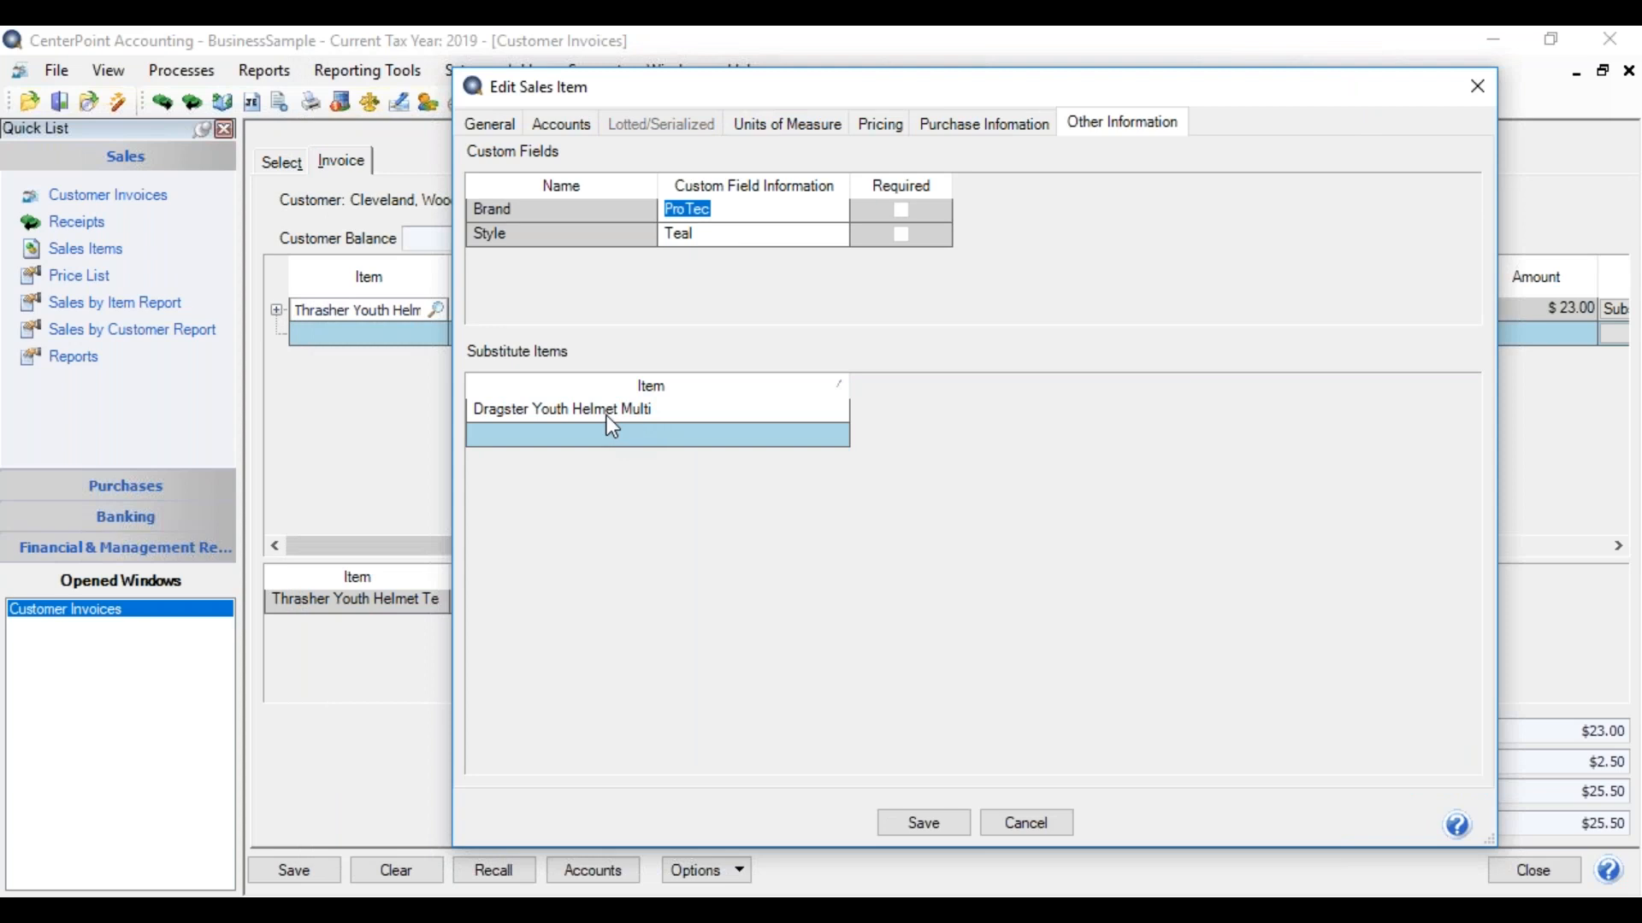
pyautogui.click(990, 830)
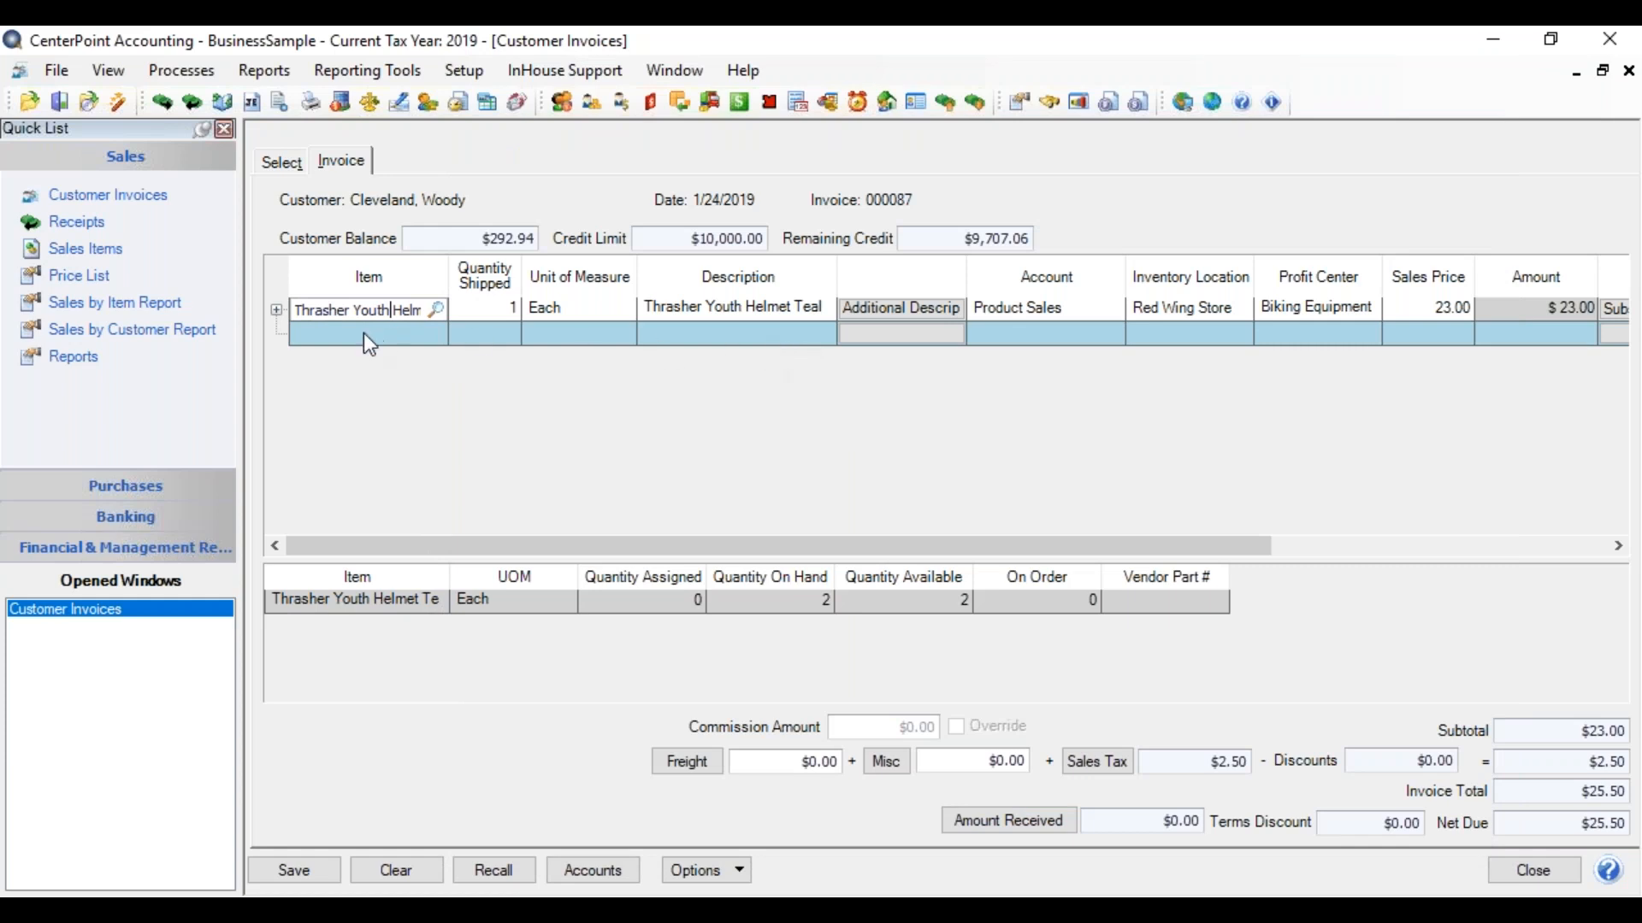
# Step: Review the debit and credit entries behind the helmet invoice line and collapse them
pyautogui.click(274, 309)
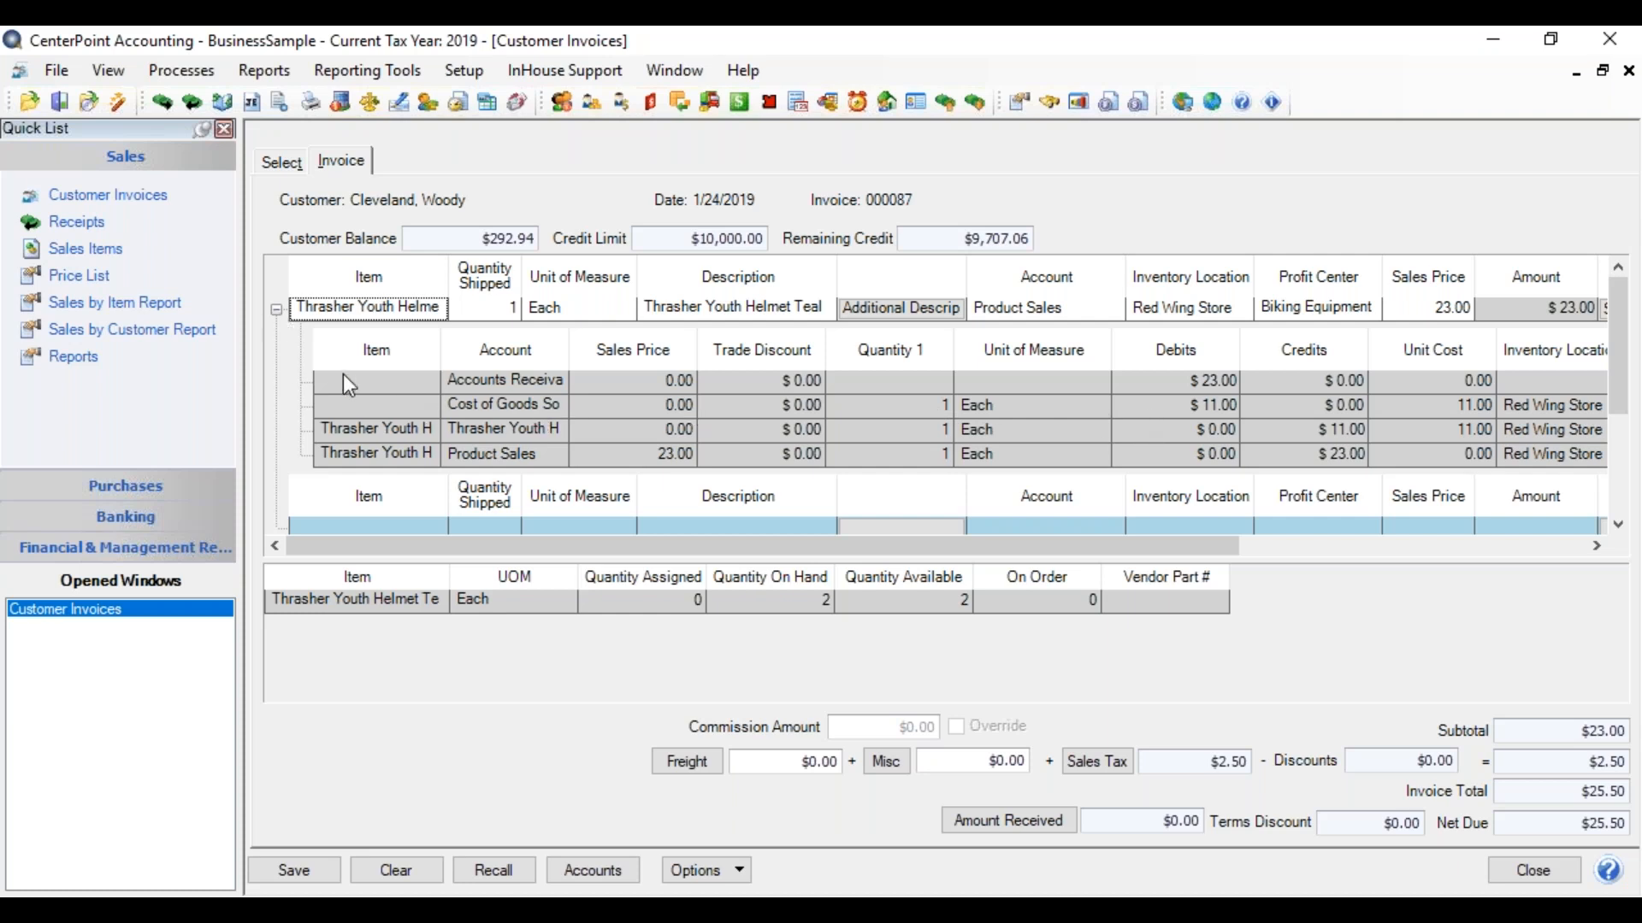
pyautogui.click(276, 309)
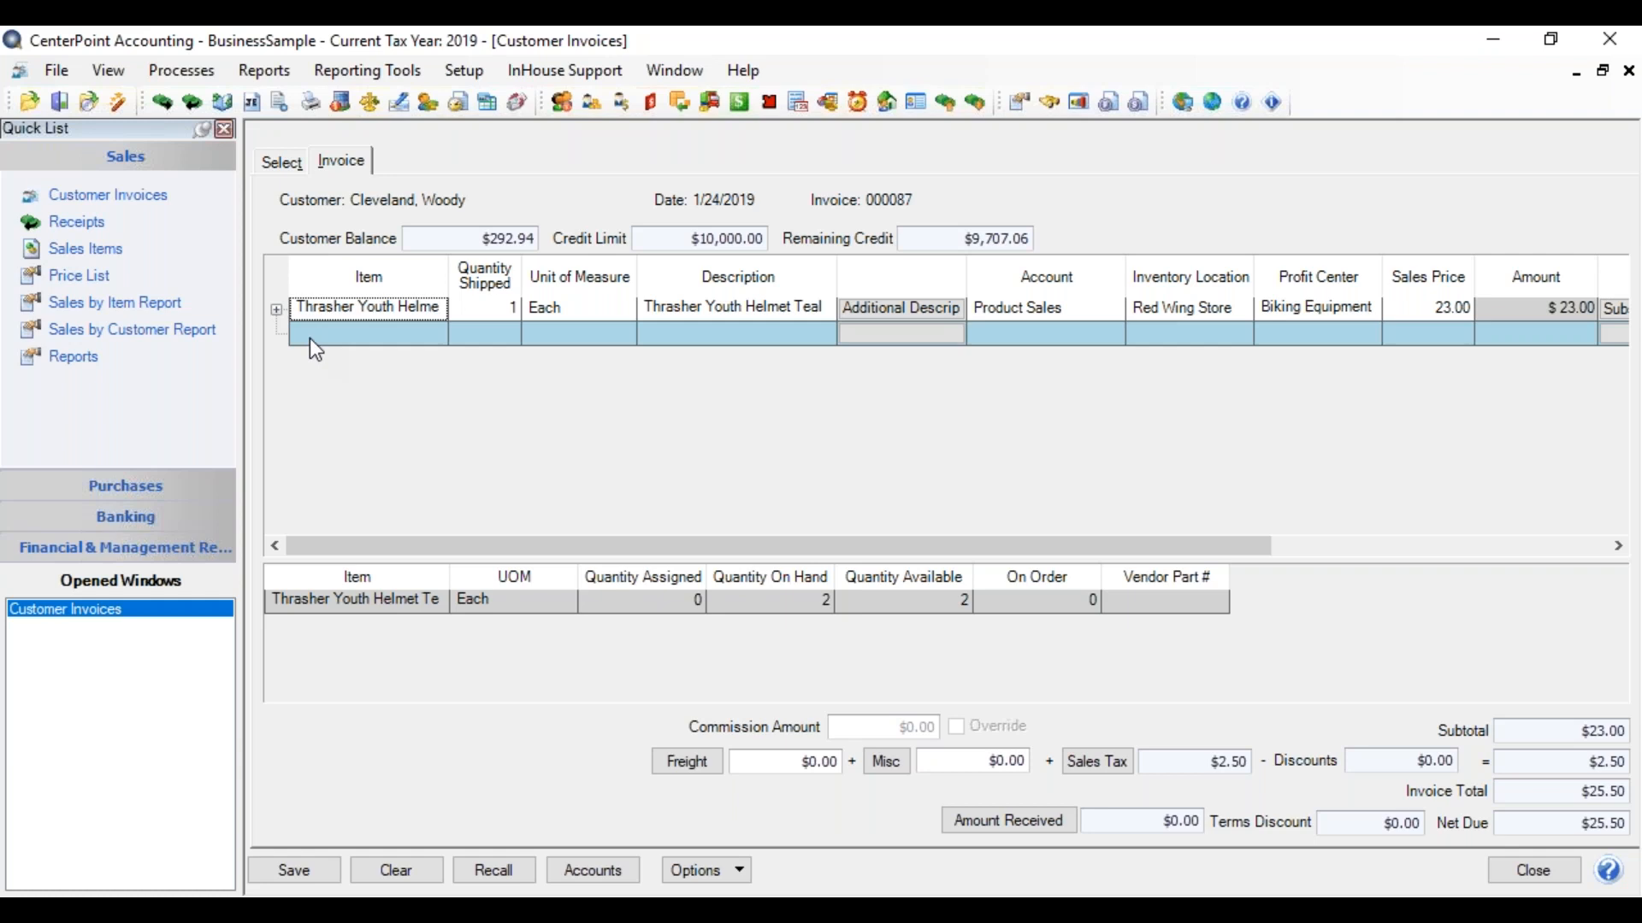
# Step: Add Youth Bike 20 as the second invoice line and set its lot inventory location to Red Wing Store
pyautogui.click(310, 339)
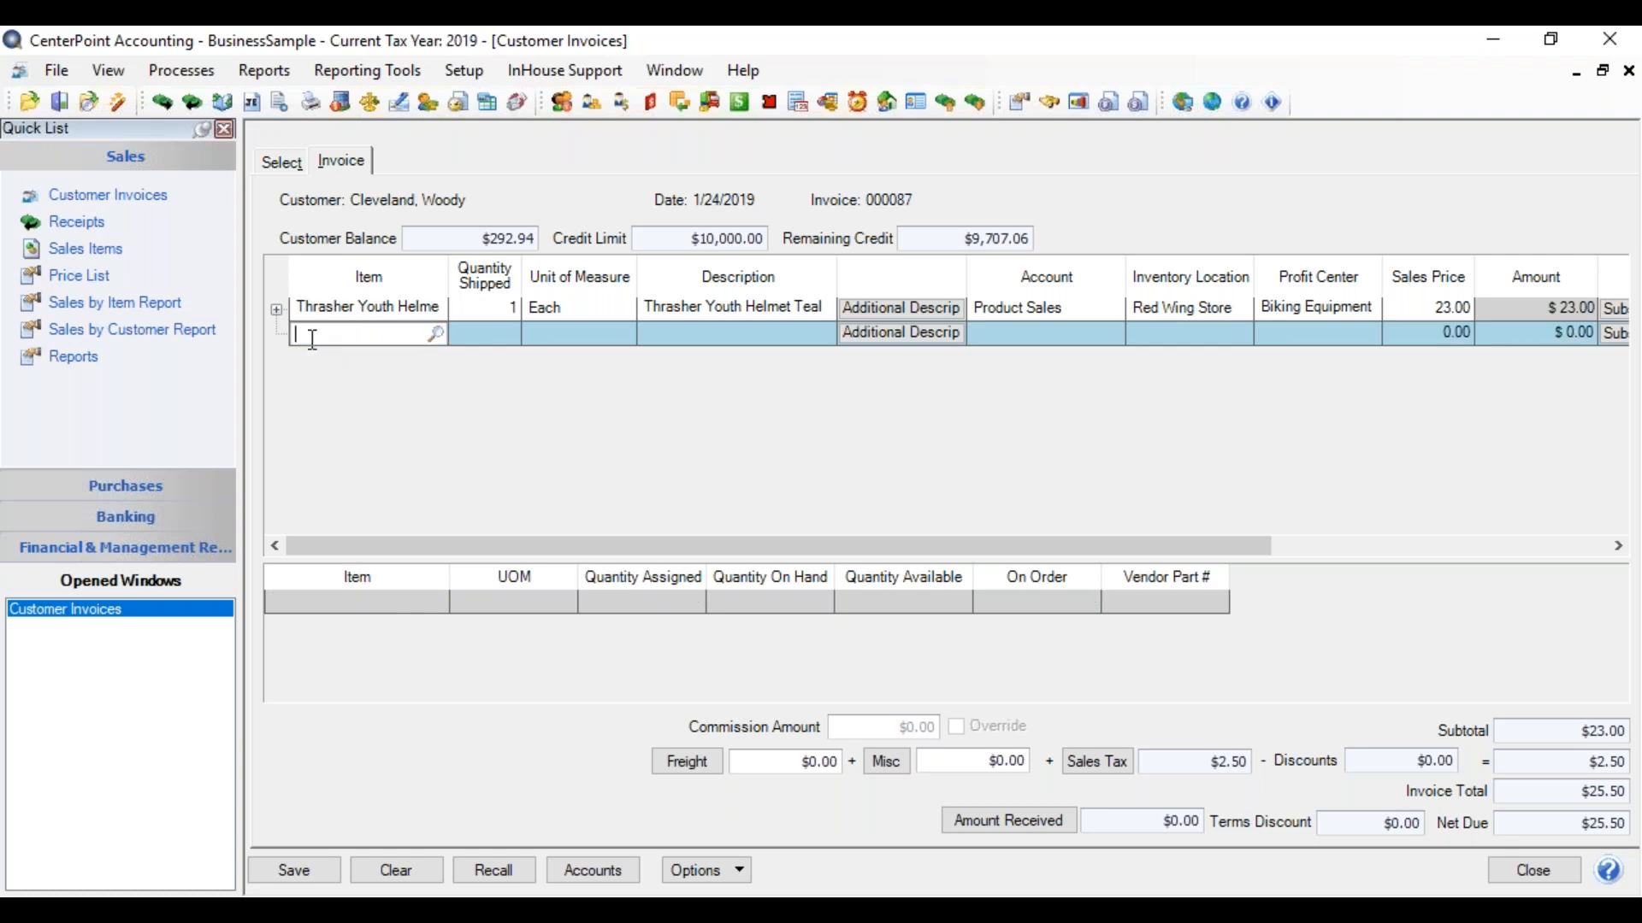
pyautogui.write('youth')
pyautogui.press('Return')
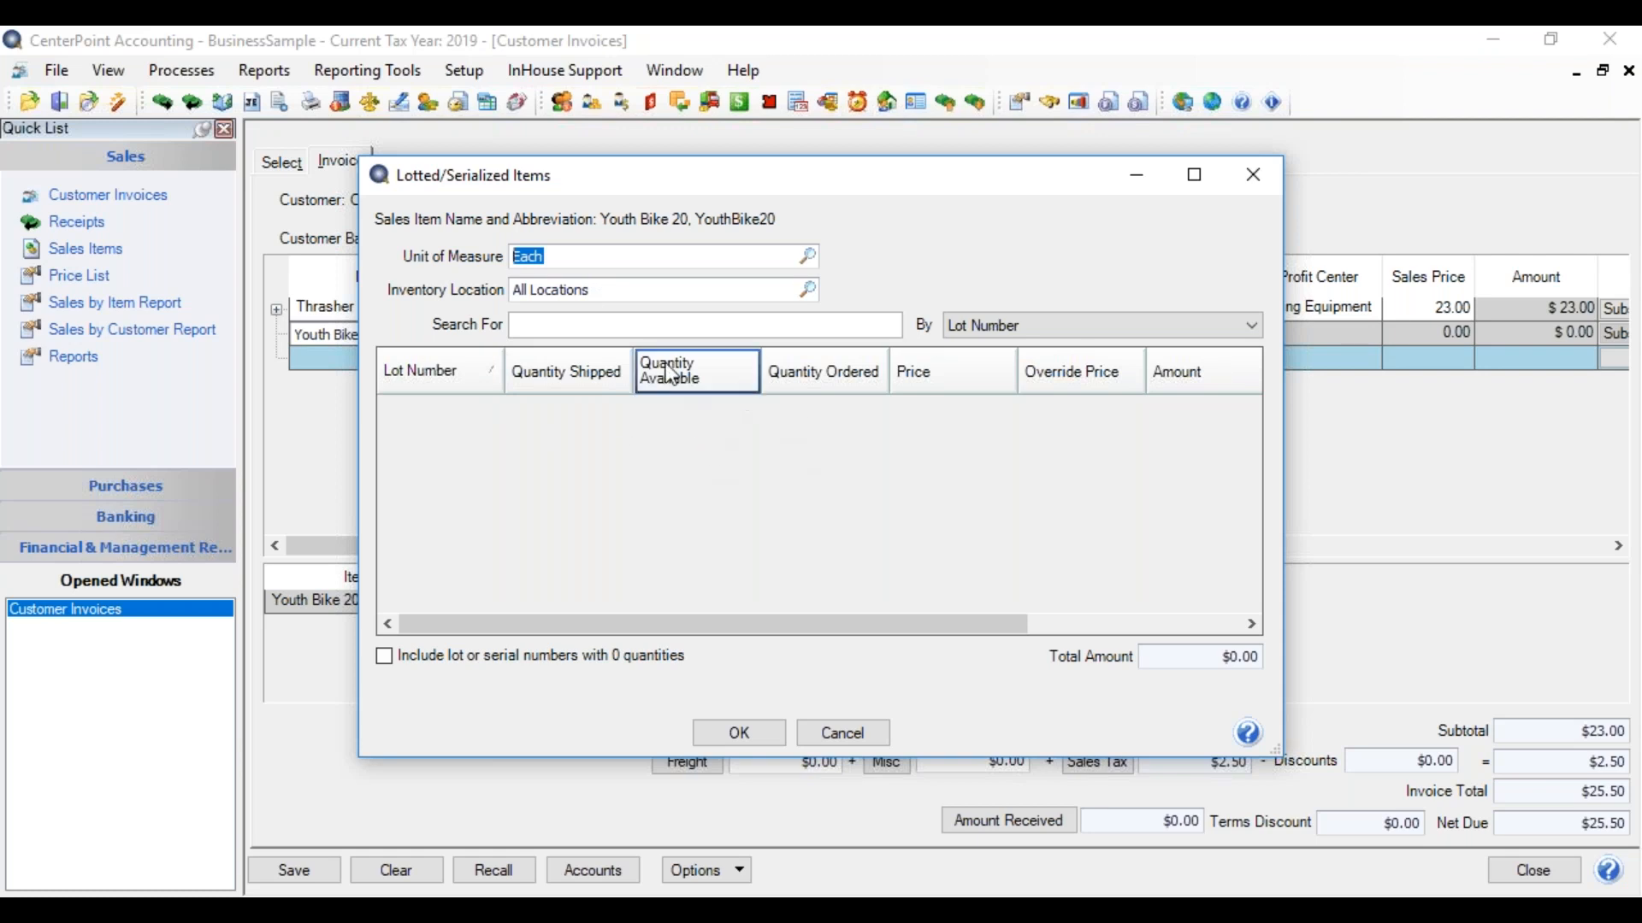
pyautogui.click(623, 287)
pyautogui.moveTo(623, 287); pyautogui.dragTo(474, 300)
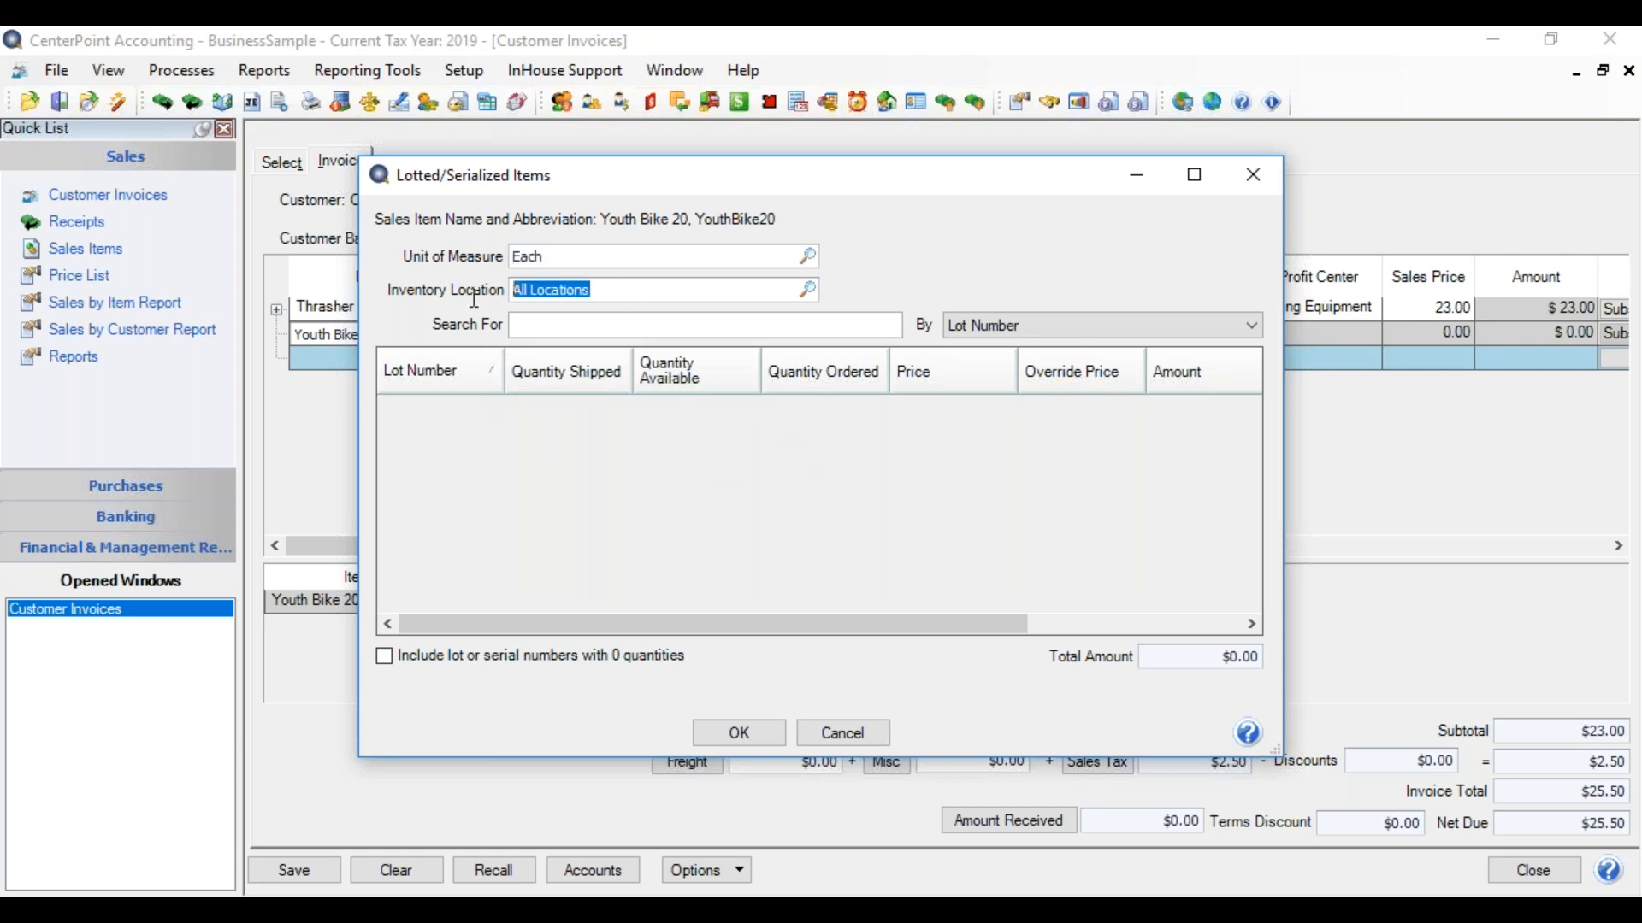
pyautogui.write('red')
pyautogui.press('Tab')
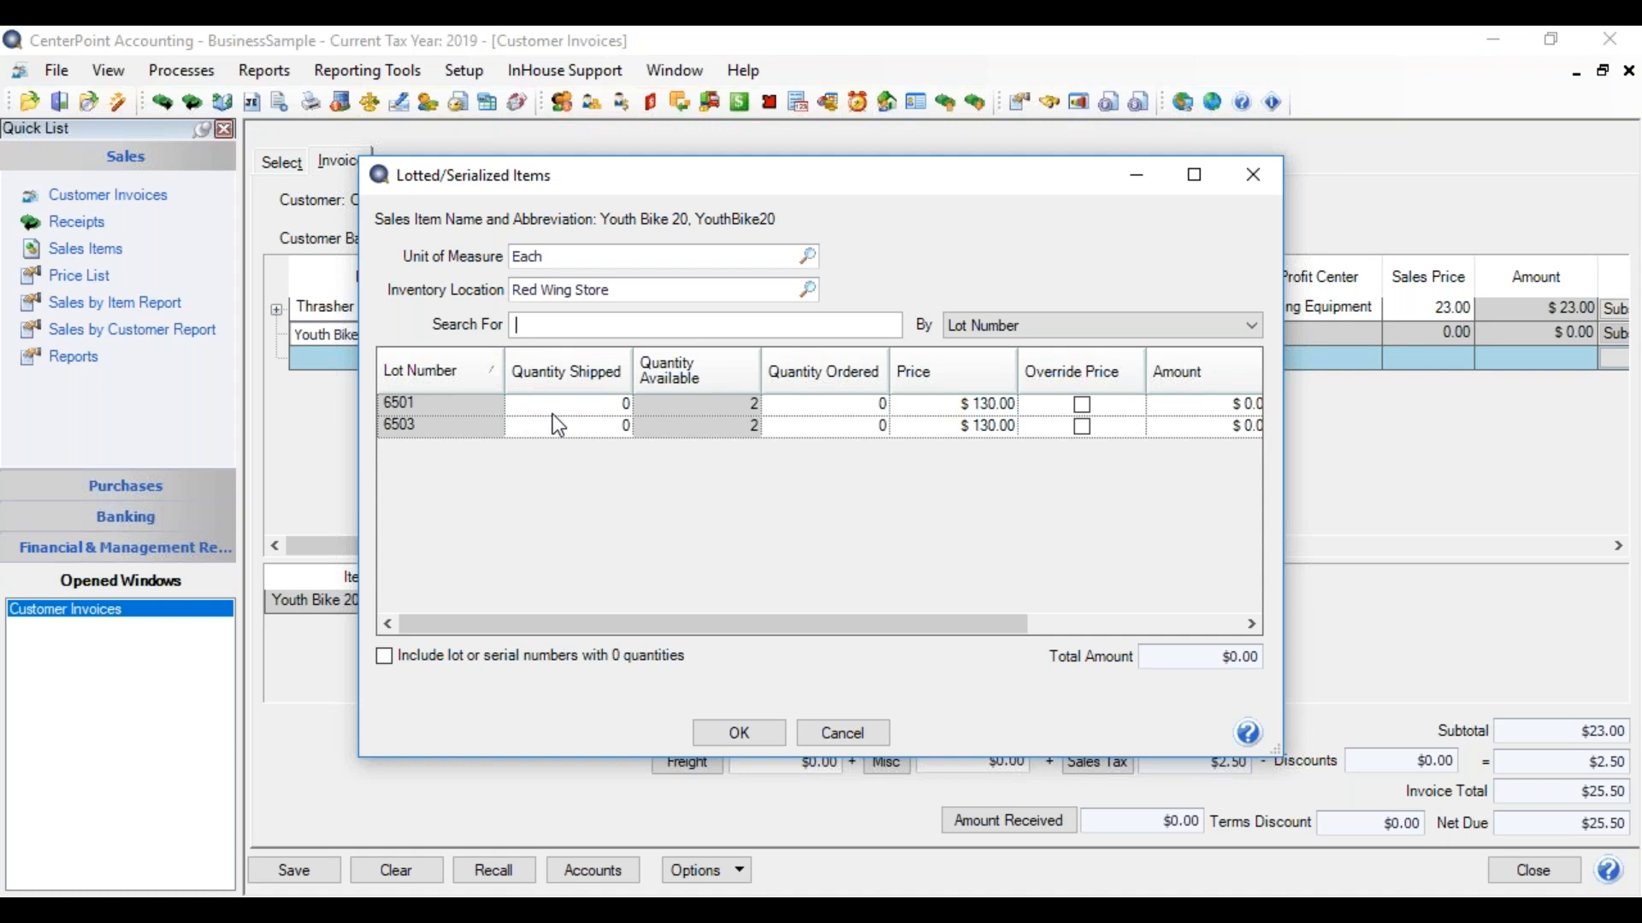
# Step: Compare the bike lots' details, ship 1 unit from lot 6501, and check the Youth Bike 20 line's debit and credit entries
pyautogui.moveTo(718, 628); pyautogui.dragTo(870, 632)
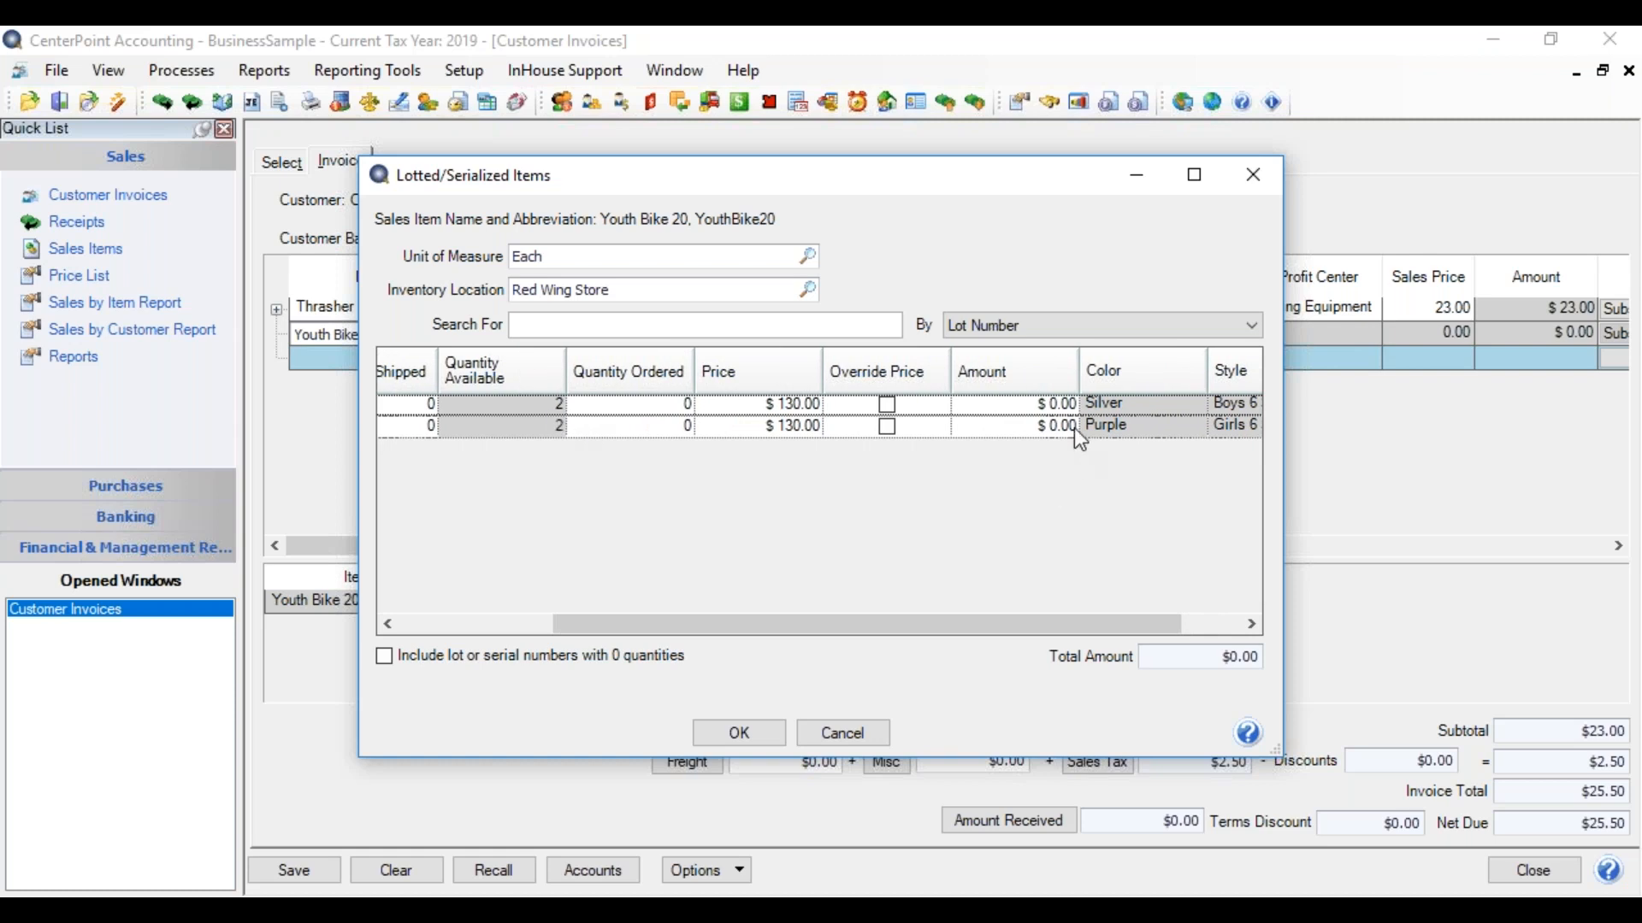
pyautogui.moveTo(1095, 625); pyautogui.dragTo(893, 664)
pyautogui.click(612, 404)
pyautogui.write('1')
pyautogui.press('Tab')
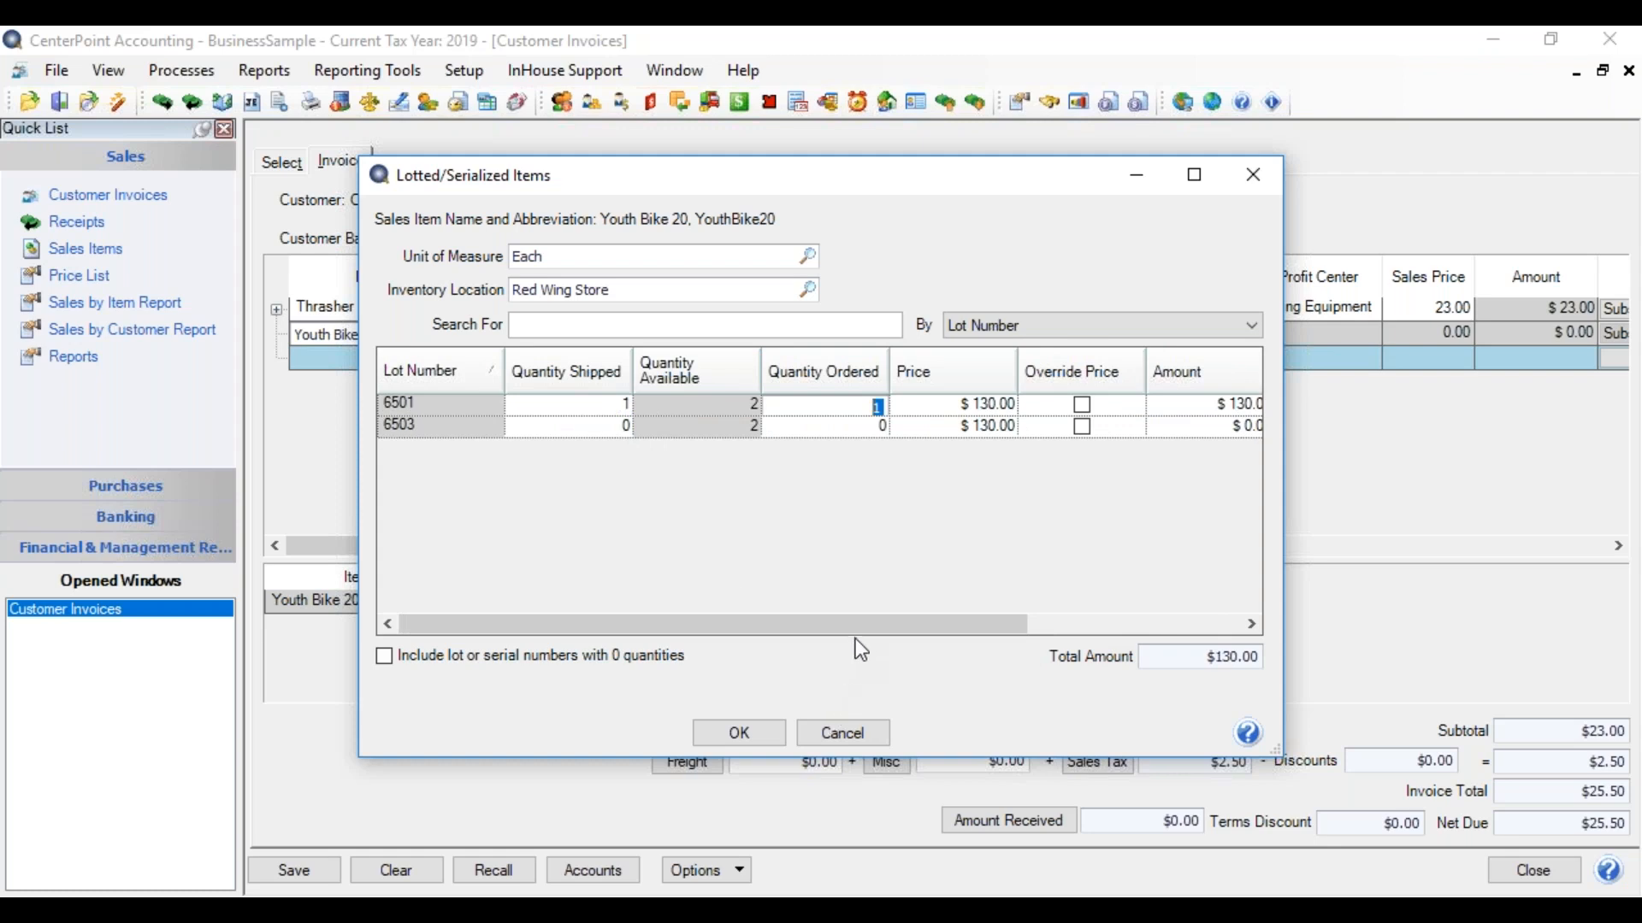
pyautogui.moveTo(863, 631); pyautogui.dragTo(956, 610)
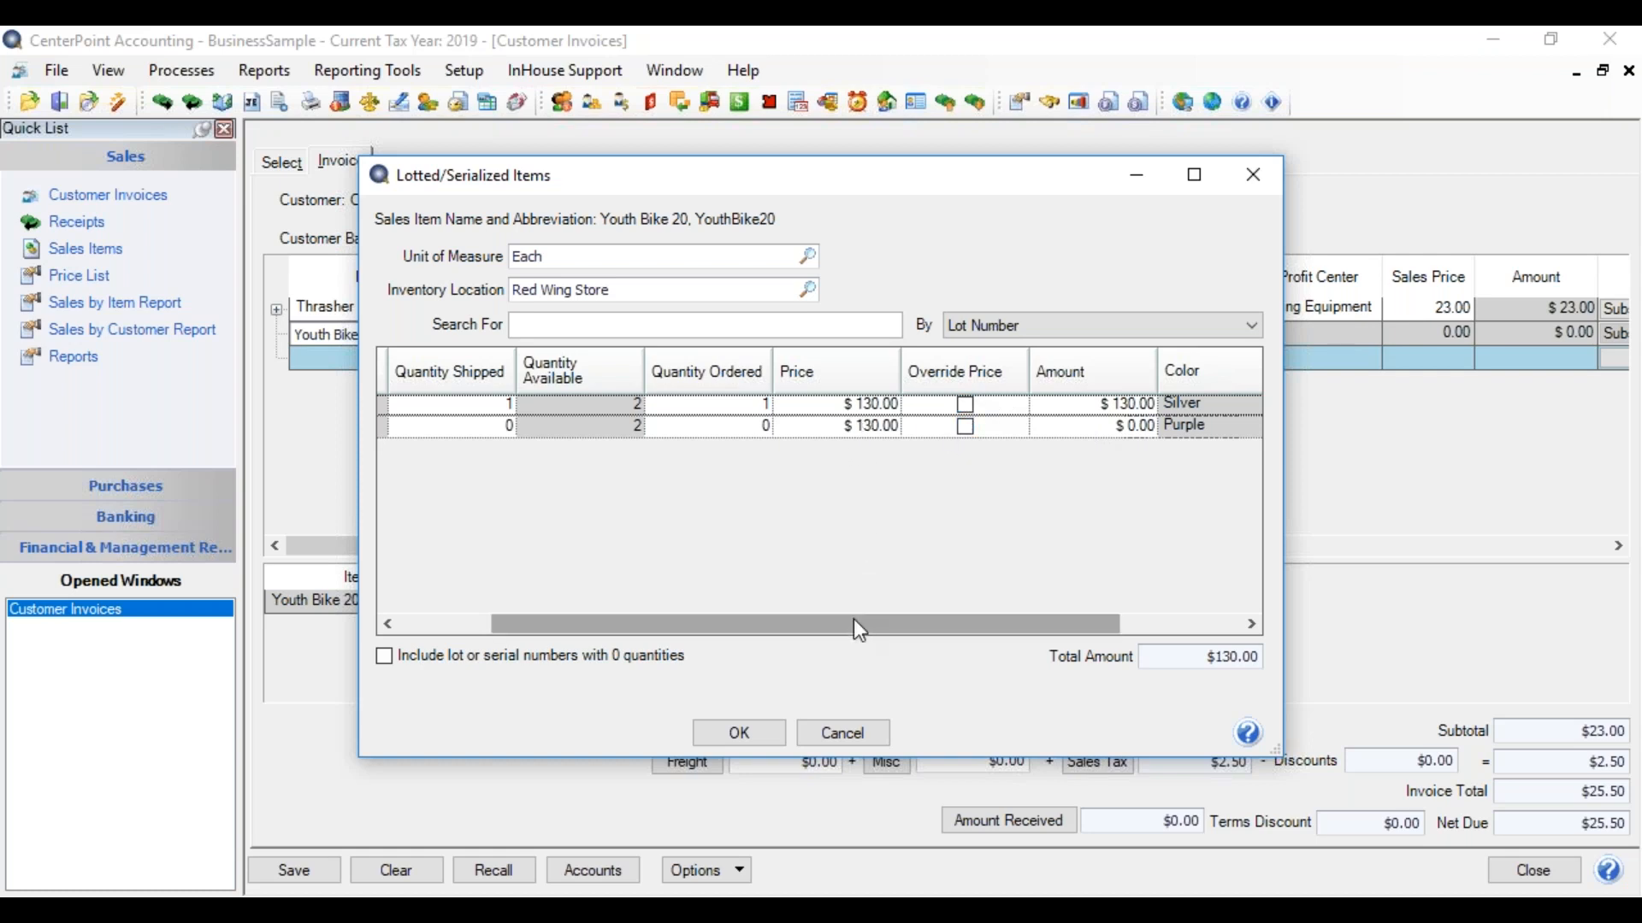
pyautogui.moveTo(853, 619); pyautogui.dragTo(694, 640)
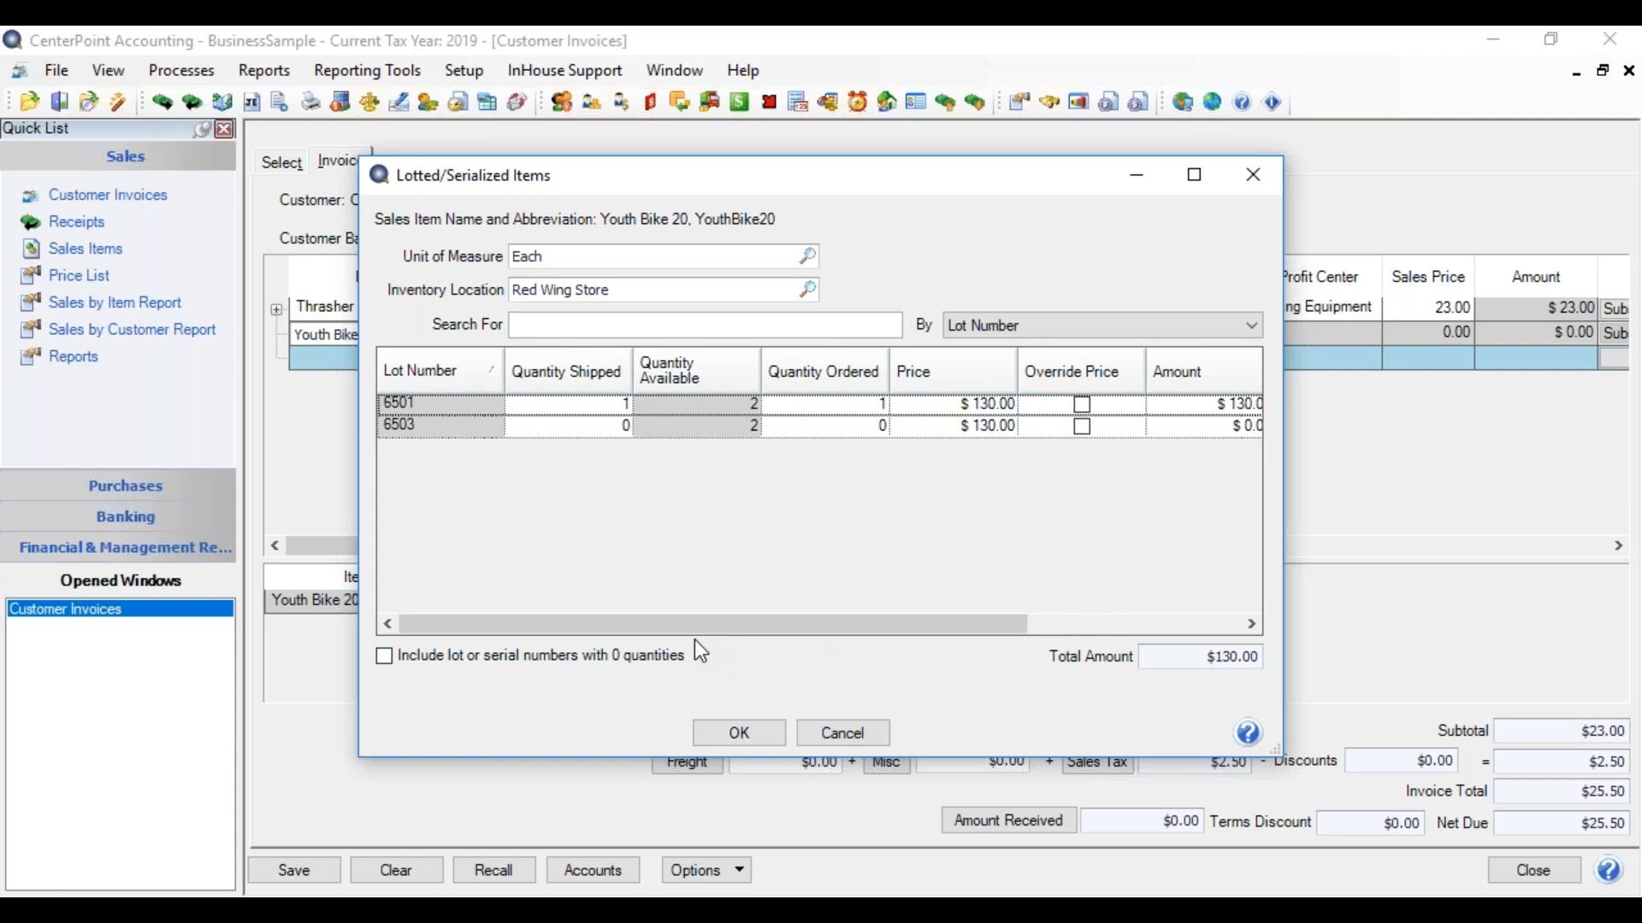
pyautogui.click(756, 735)
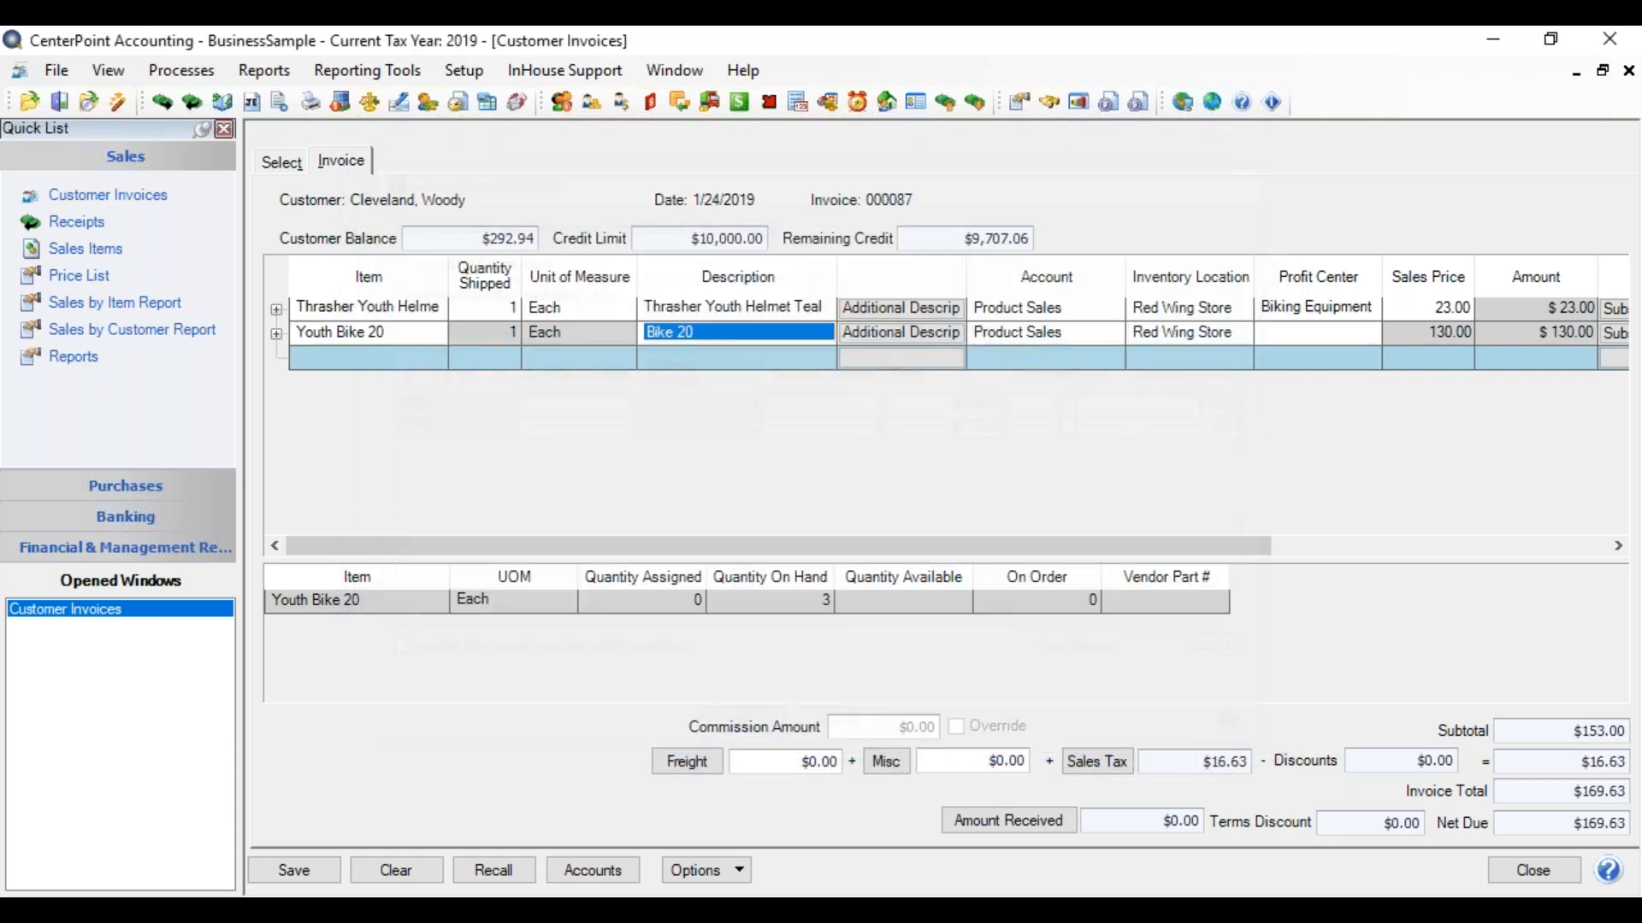
pyautogui.click(276, 335)
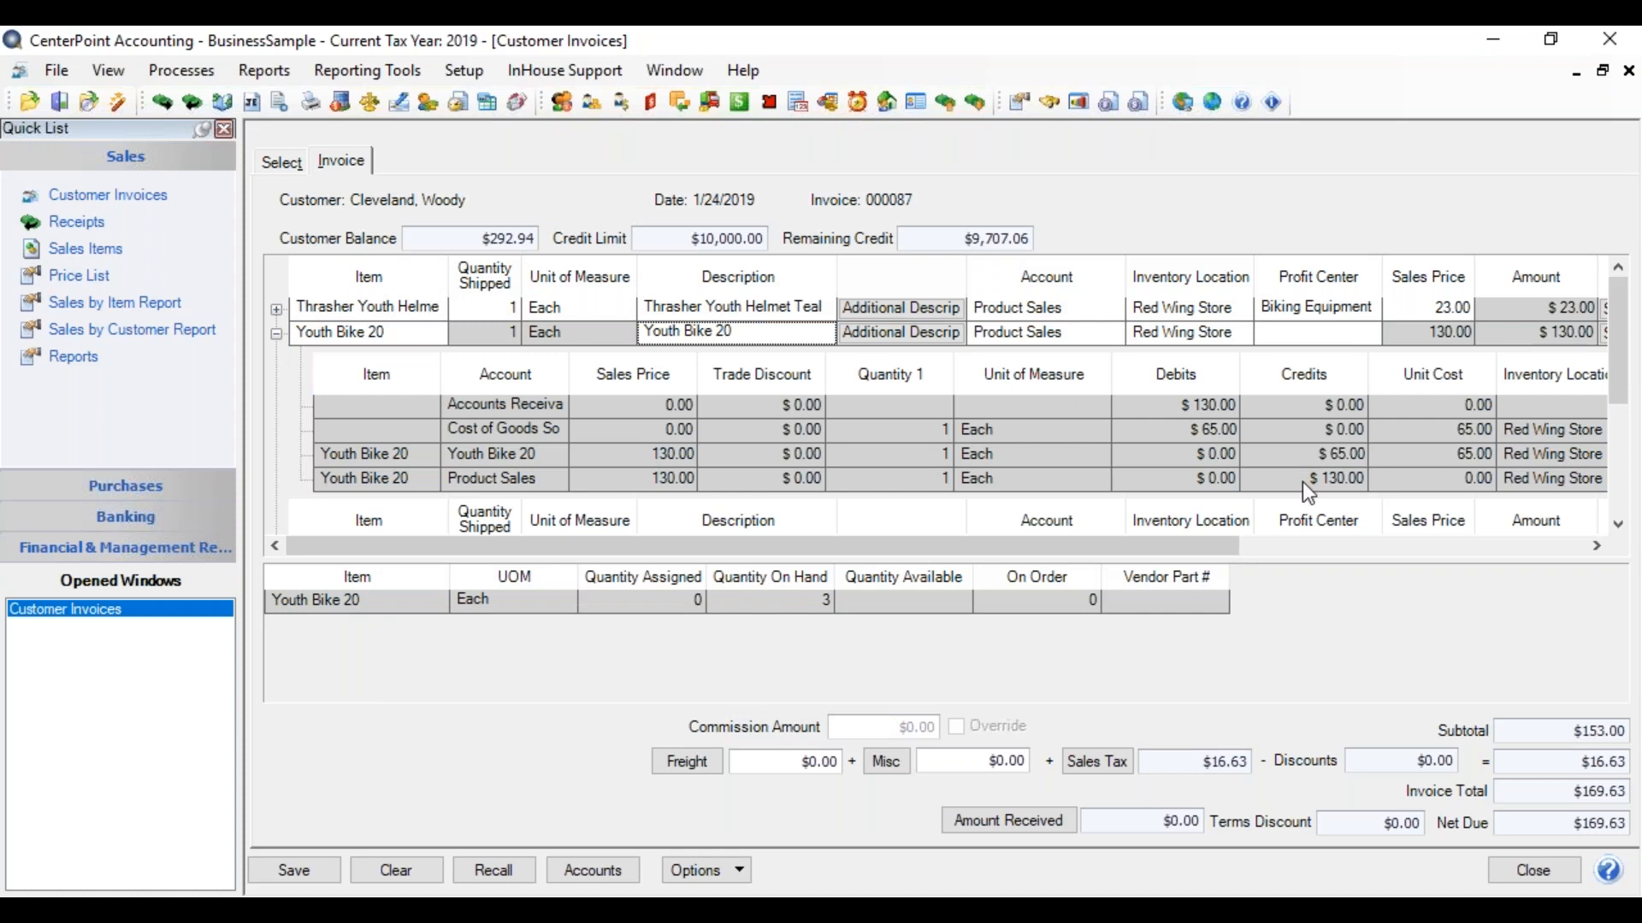
pyautogui.click(275, 334)
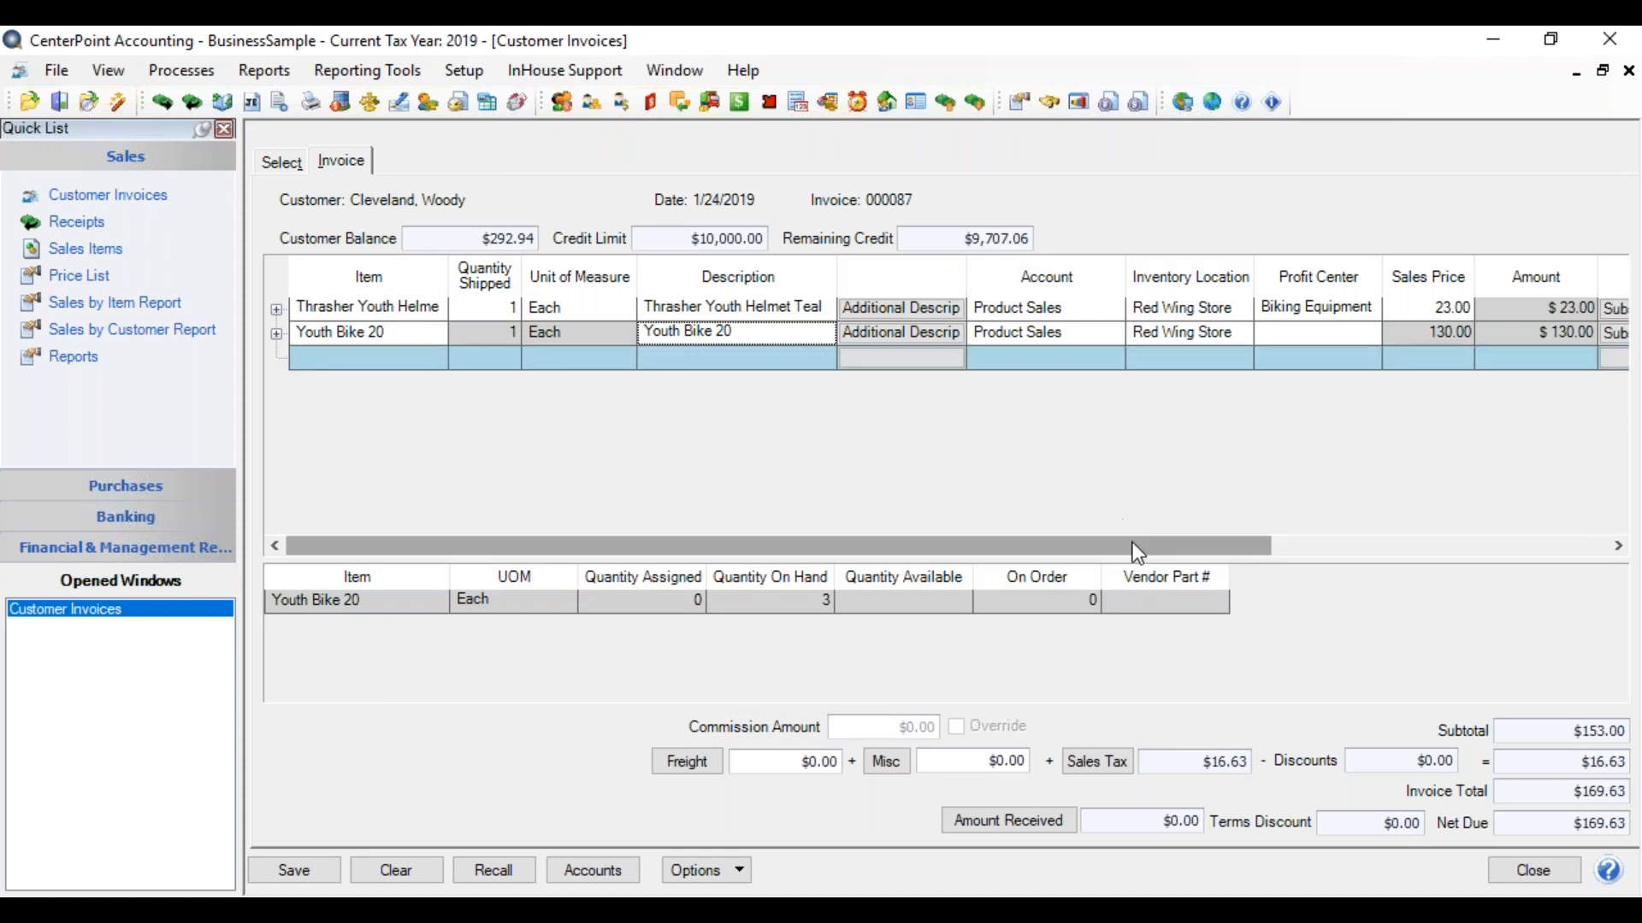
# Step: Add the Lot/Serial Number column to the invoice line grid
pyautogui.moveTo(1132, 542); pyautogui.dragTo(1388, 545)
pyautogui.rightClick(1033, 365)
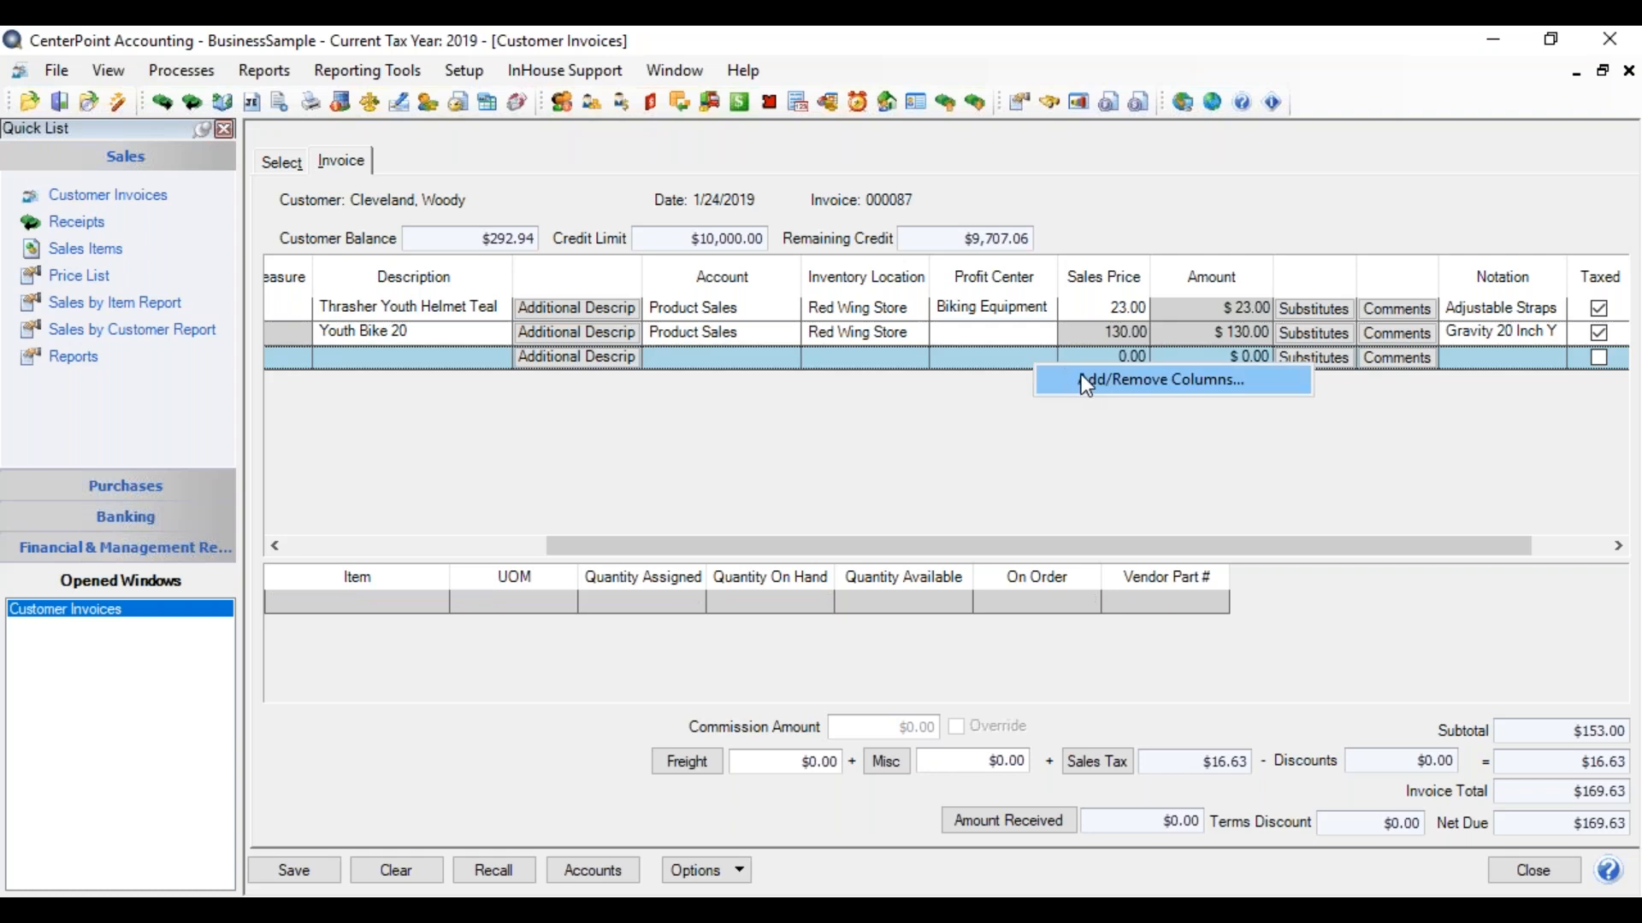
pyautogui.click(1081, 376)
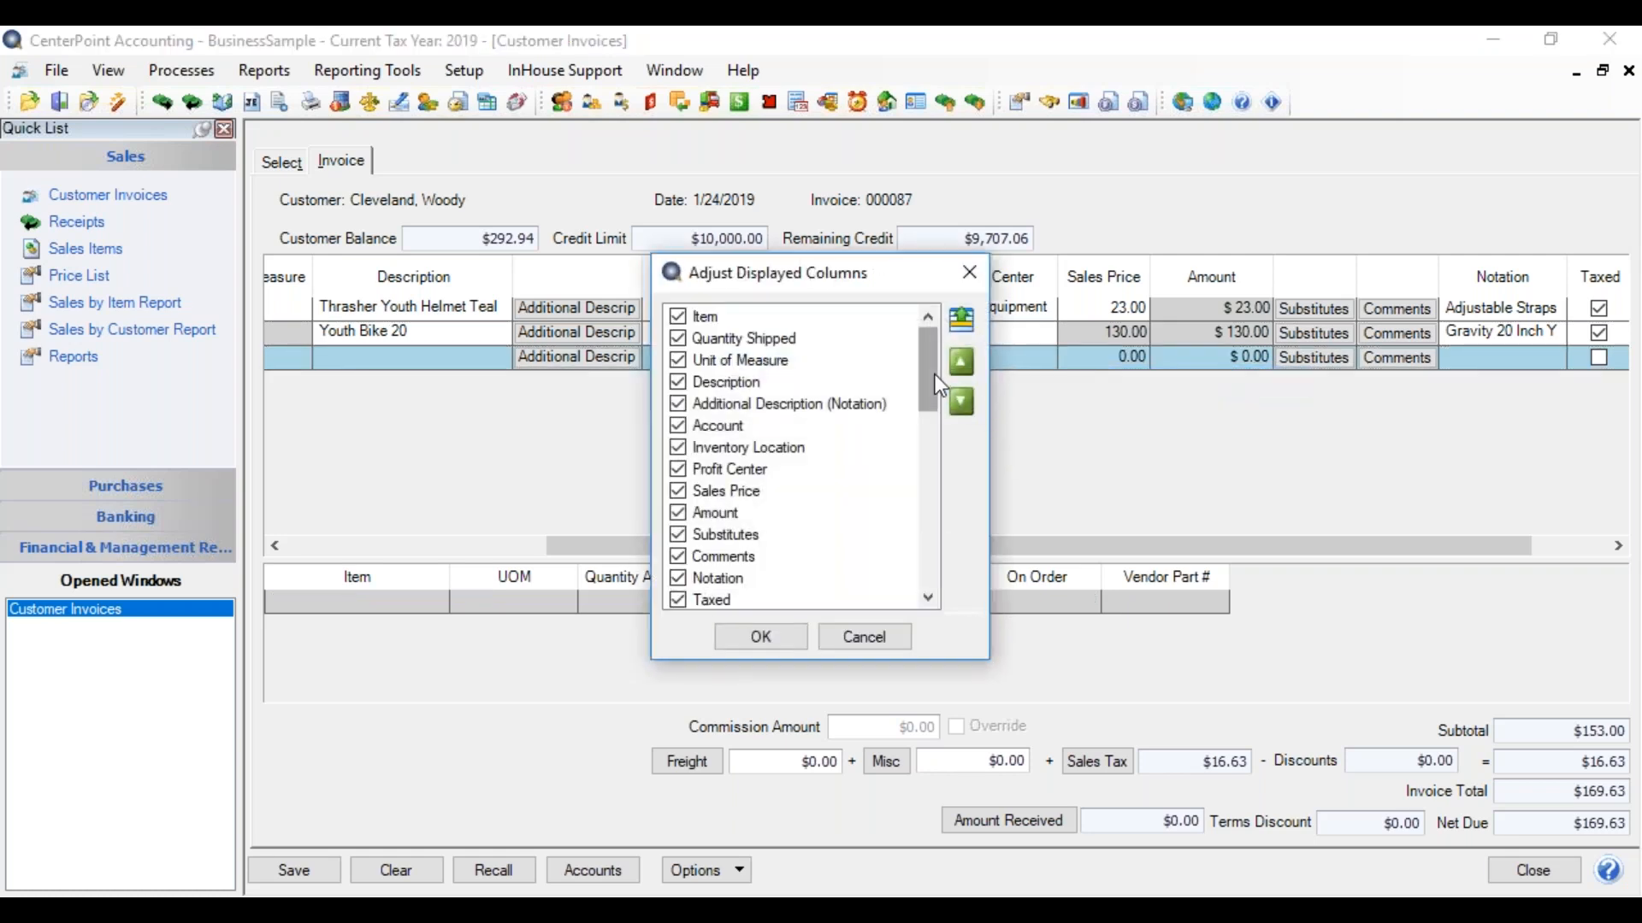
pyautogui.moveTo(938, 386); pyautogui.dragTo(812, 556)
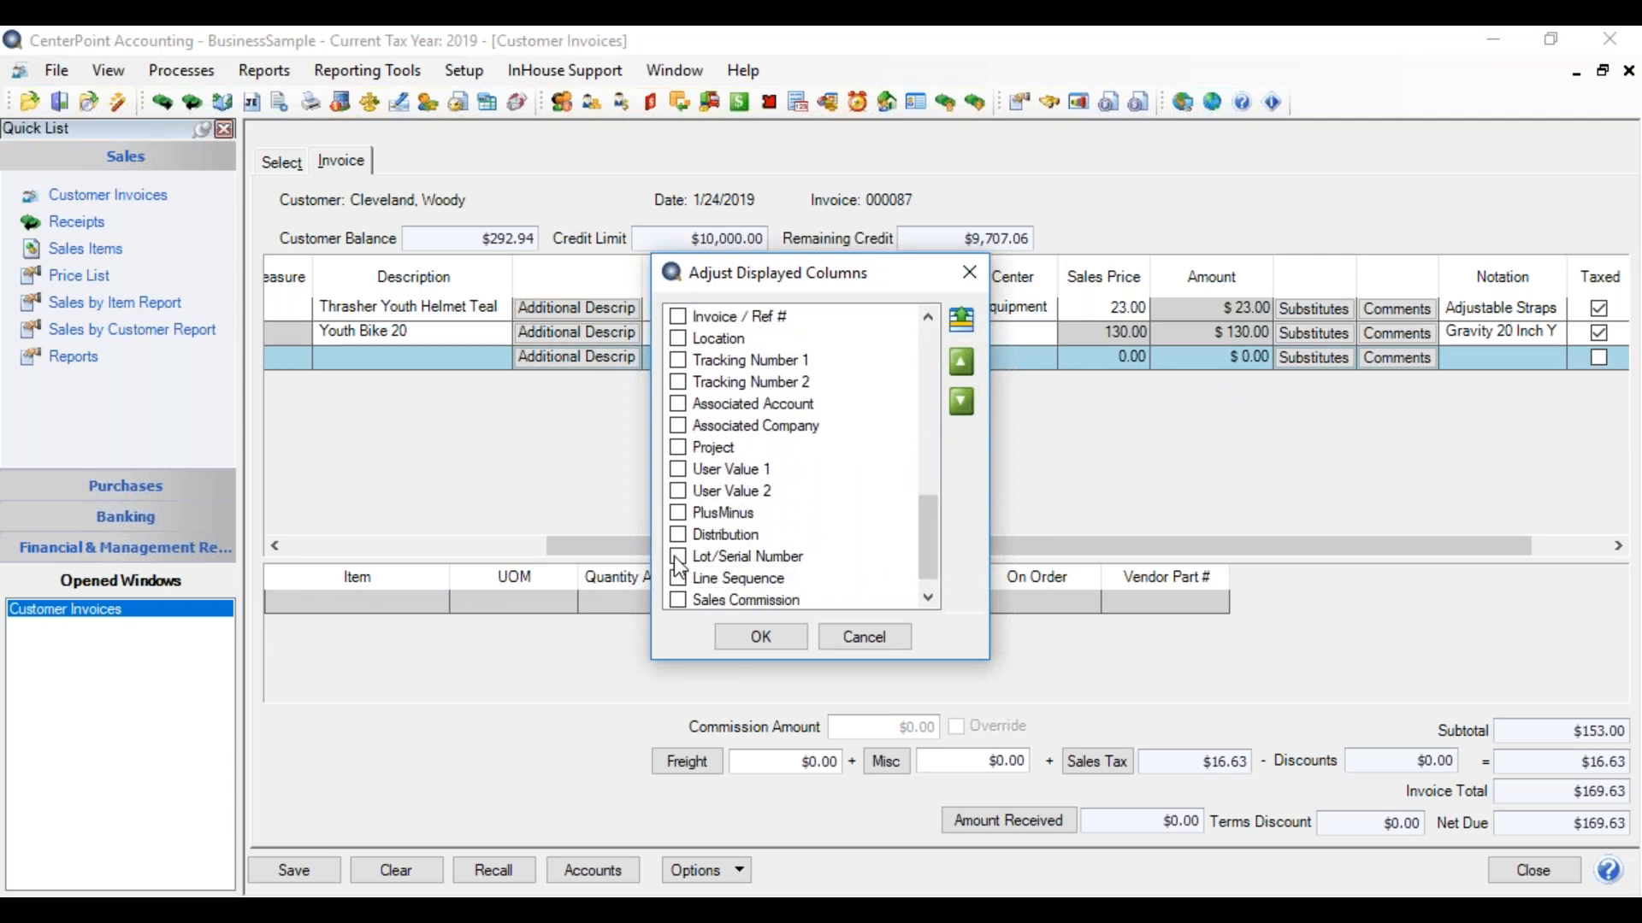
pyautogui.click(678, 557)
pyautogui.click(761, 637)
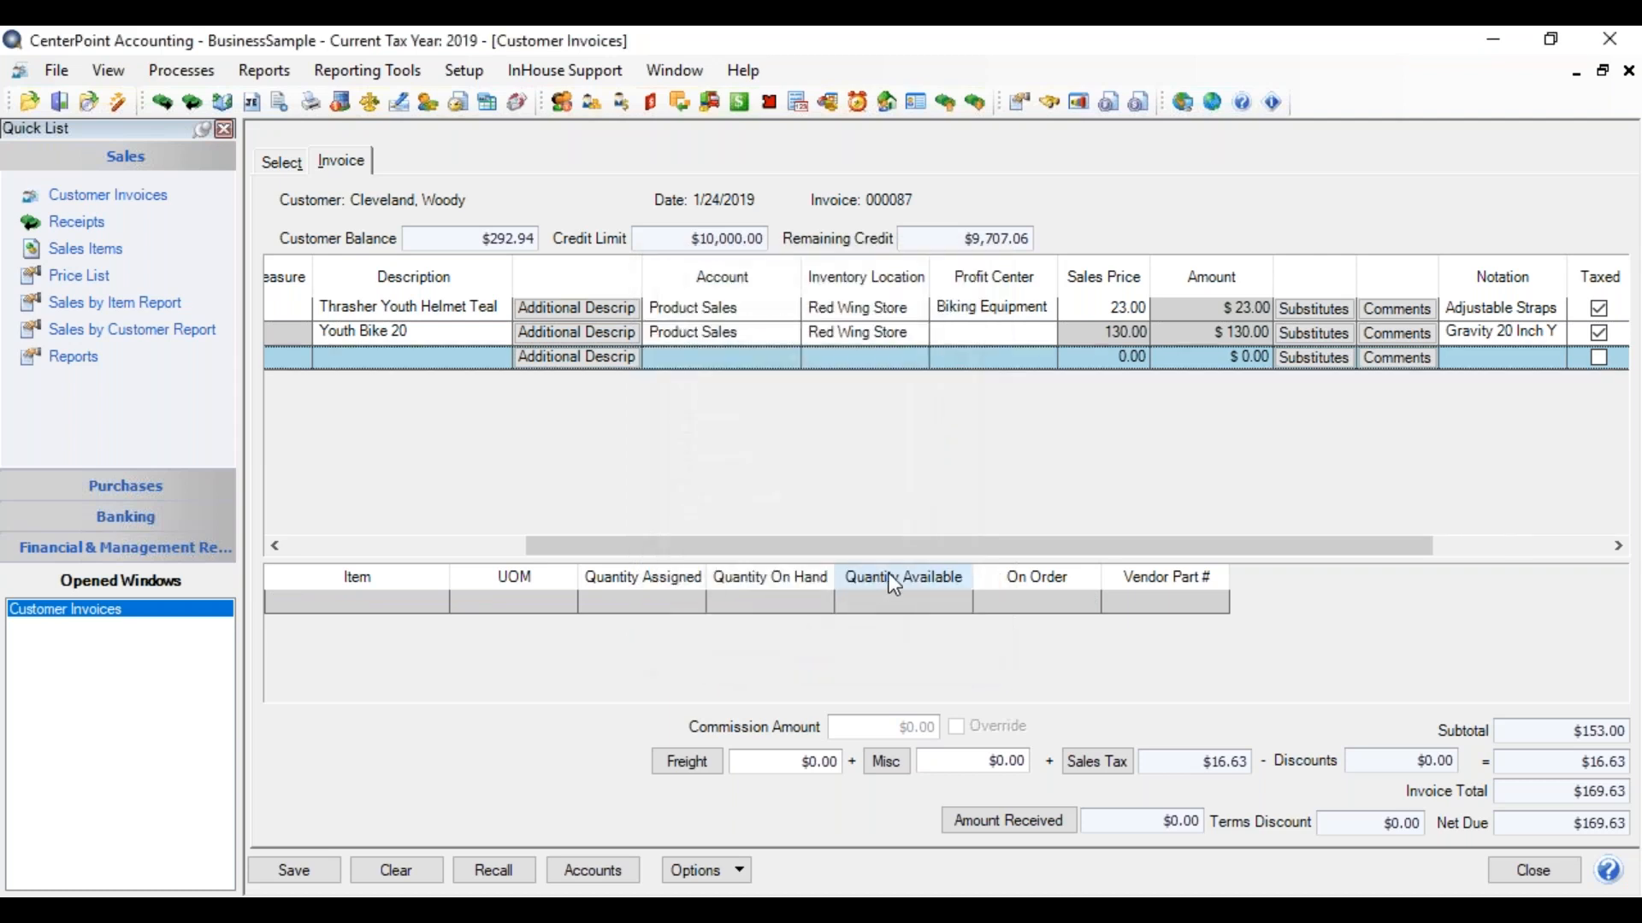
# Step: Reopen the Youth Bike 20 line's lot selection, accept it without changes, and recheck the line's debit and credit entries
pyautogui.moveTo(920, 546); pyautogui.dragTo(1112, 545)
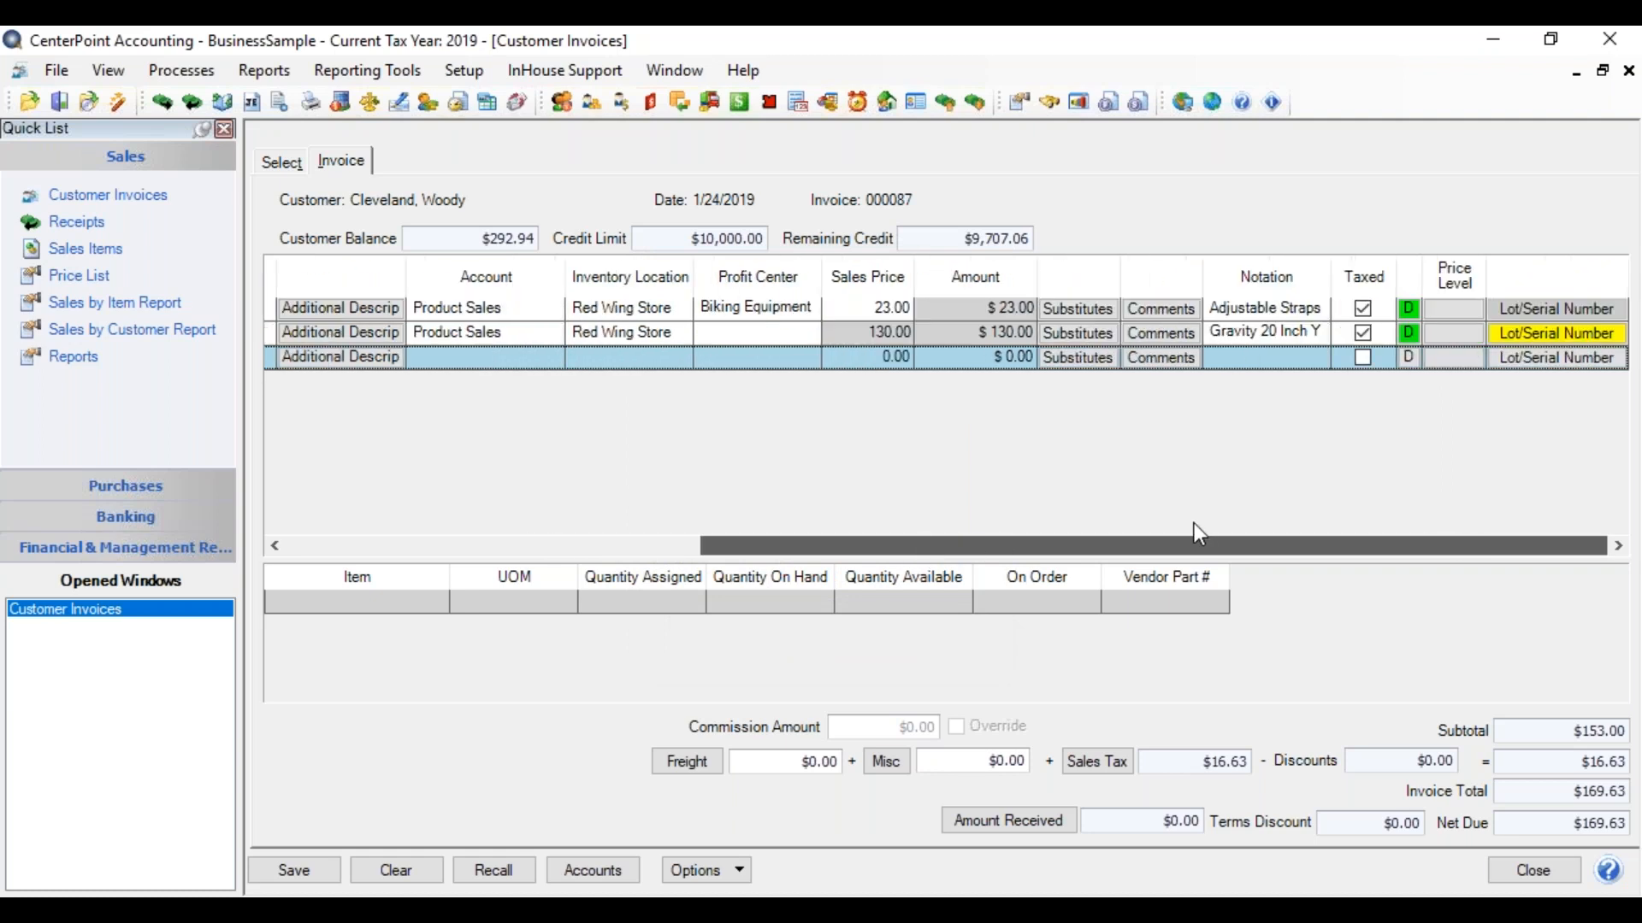
pyautogui.click(1516, 330)
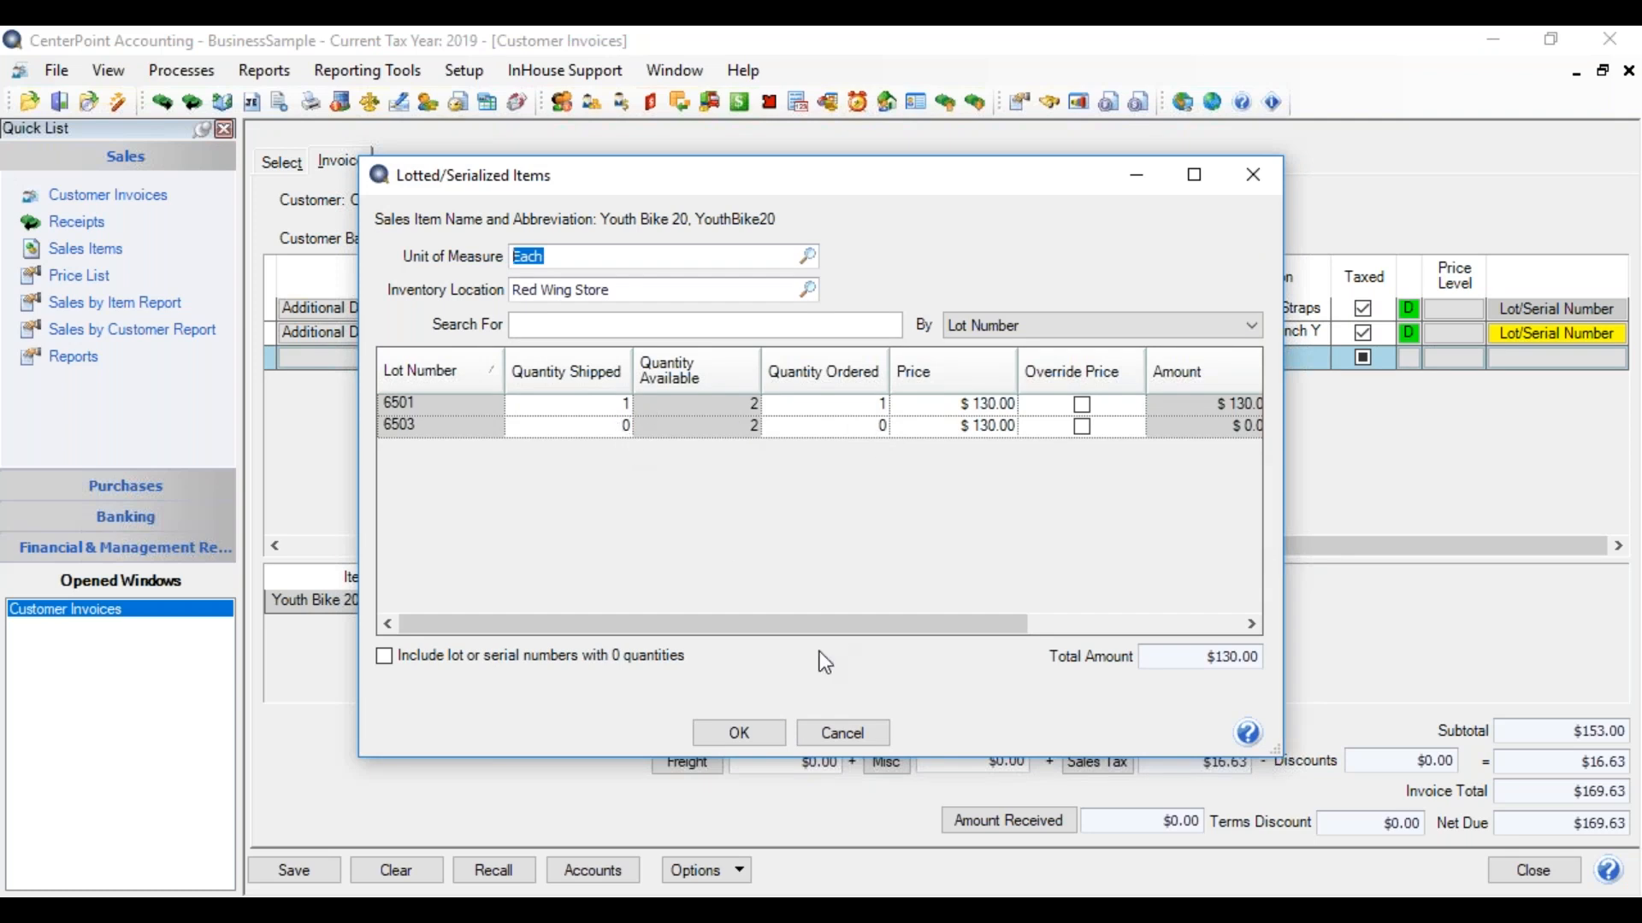
pyautogui.click(758, 721)
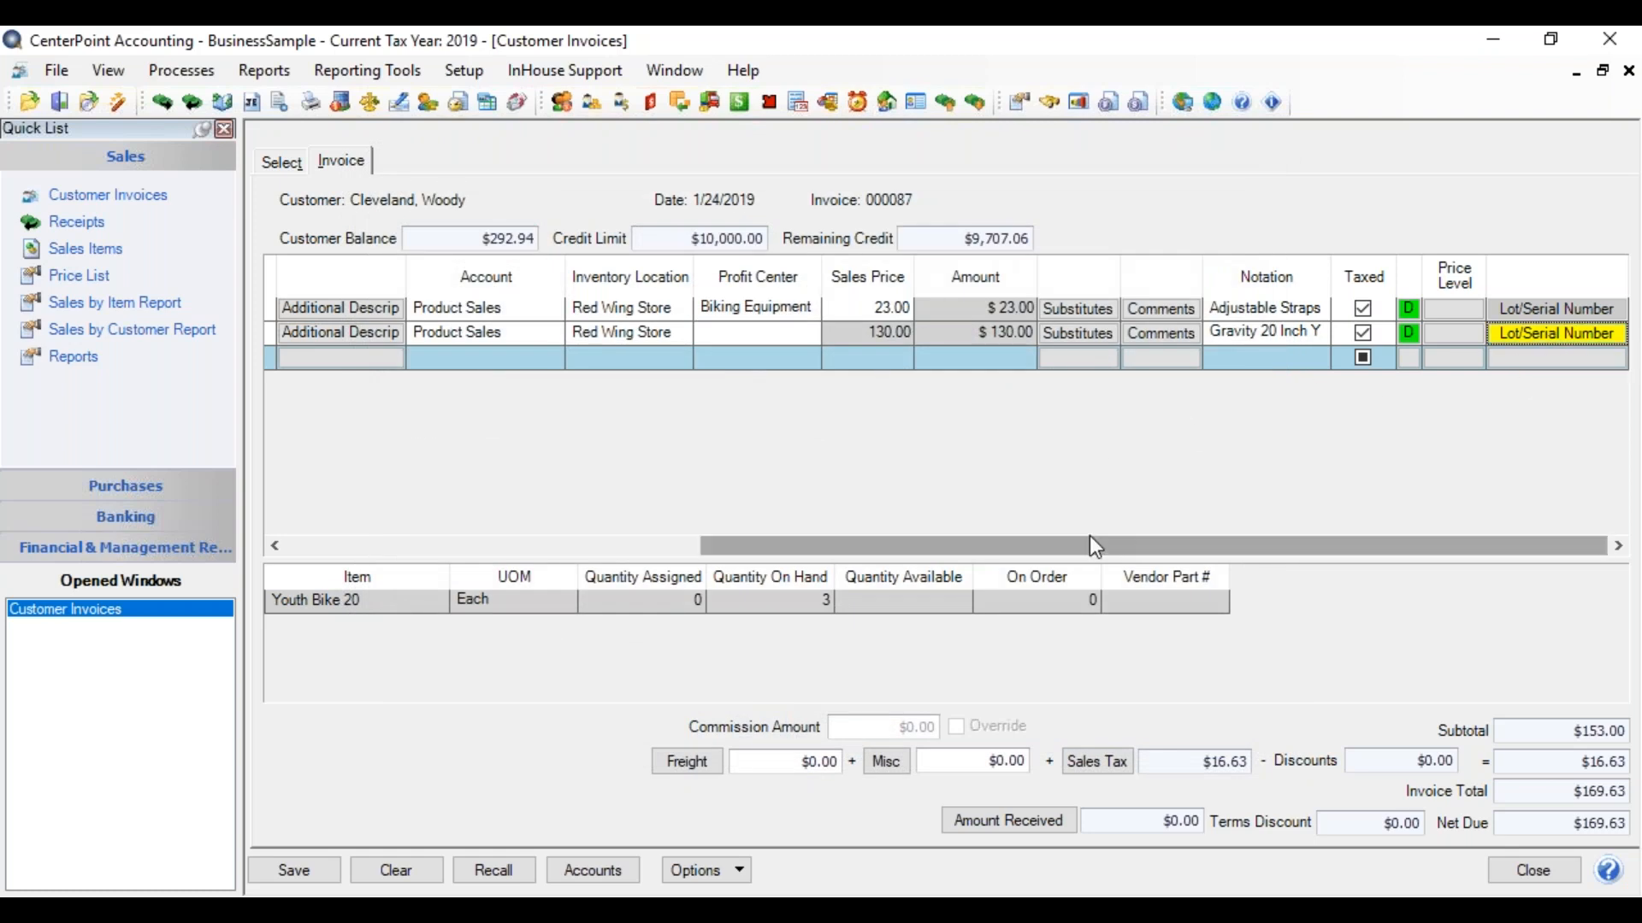
pyautogui.moveTo(1089, 551); pyautogui.dragTo(674, 608)
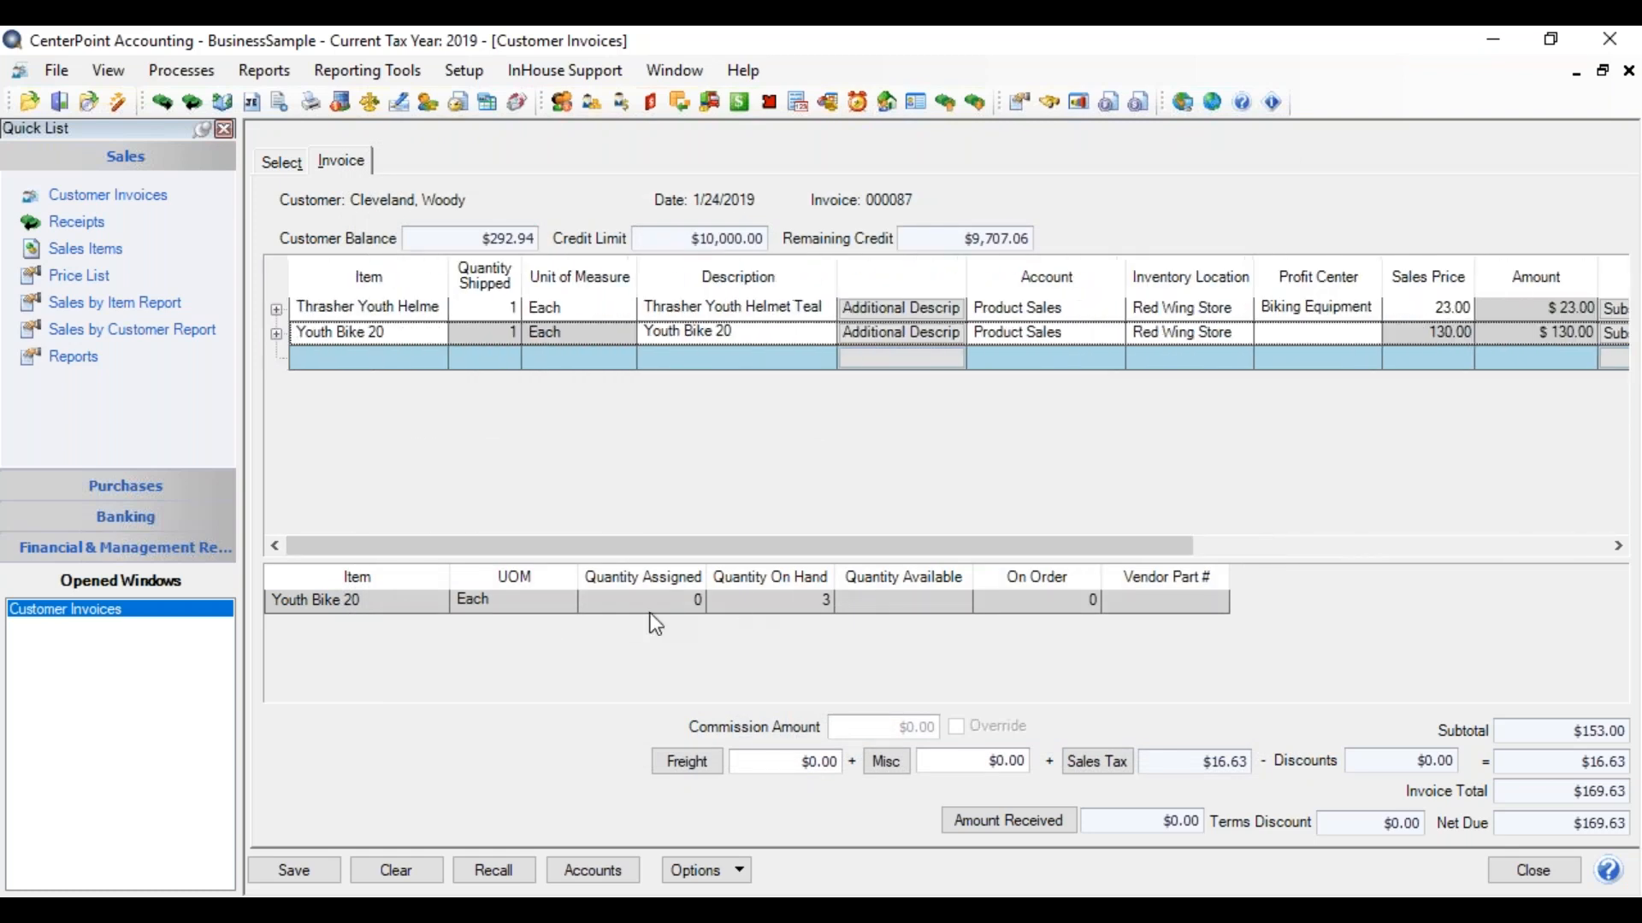
pyautogui.click(276, 334)
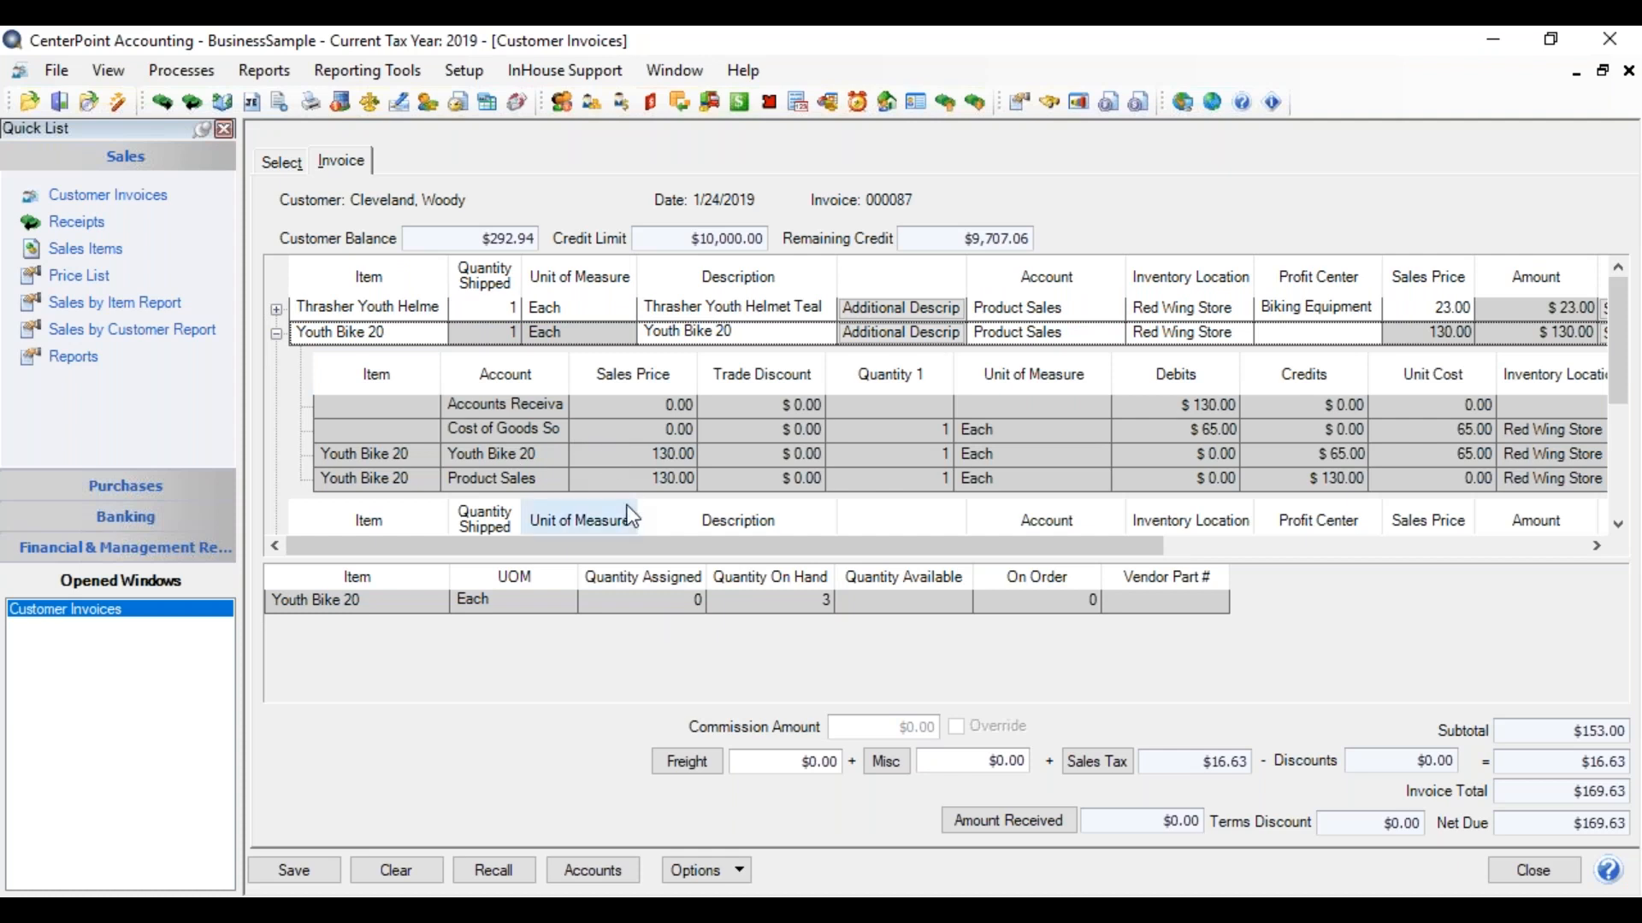
pyautogui.click(276, 335)
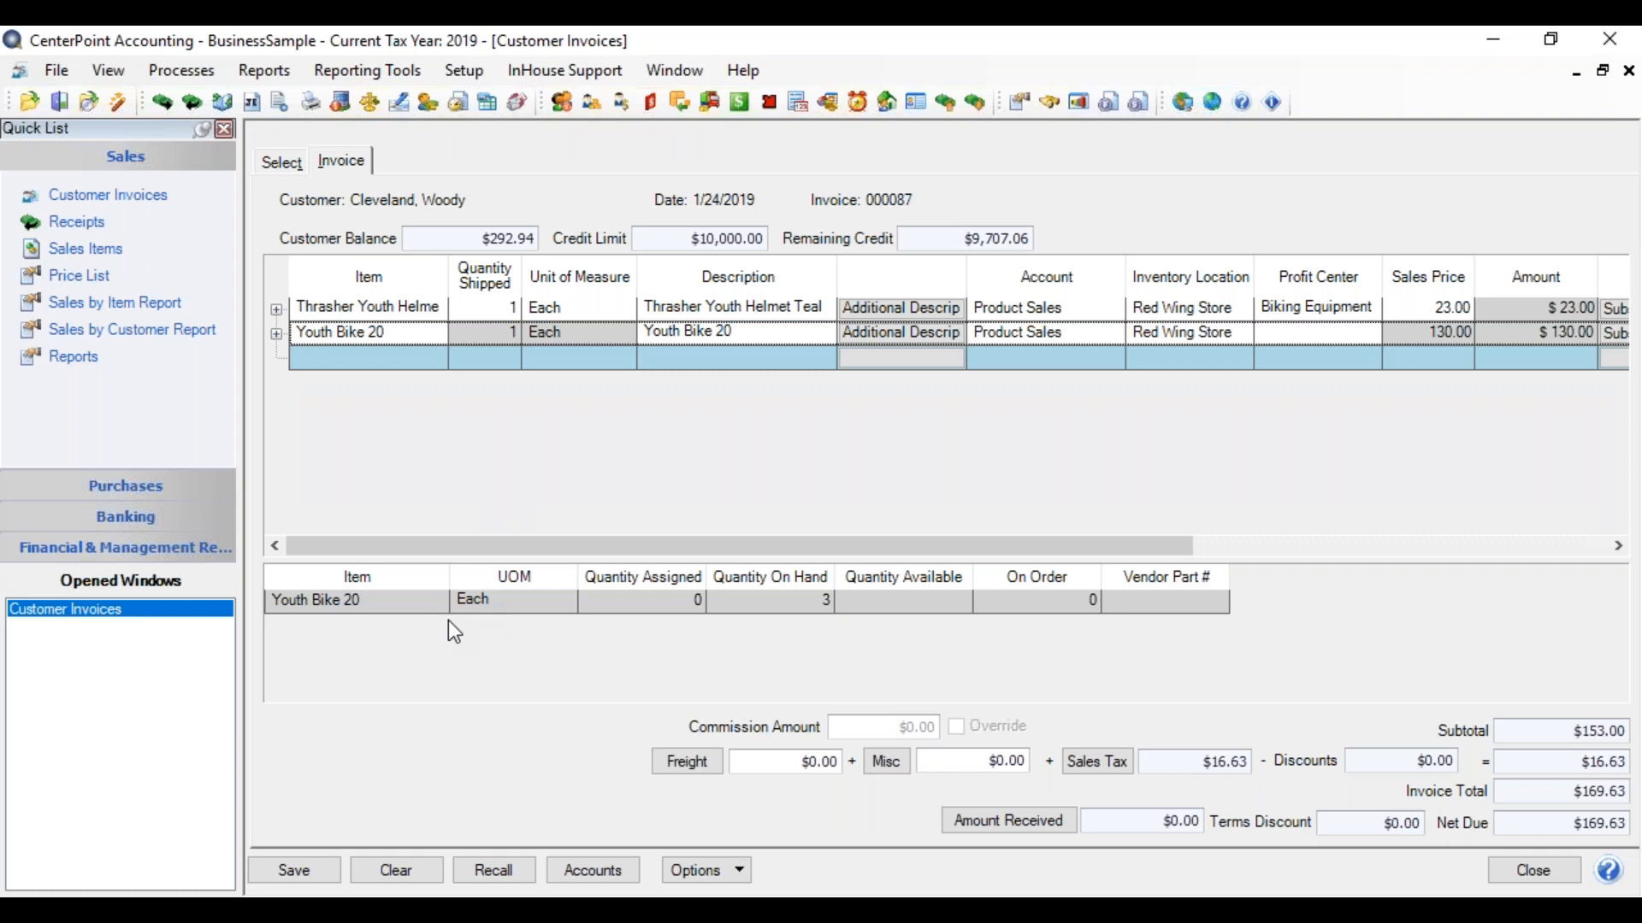
# Step: Set the Youth Bike 20 line's profit center to Biking Equipment
pyautogui.click(399, 332)
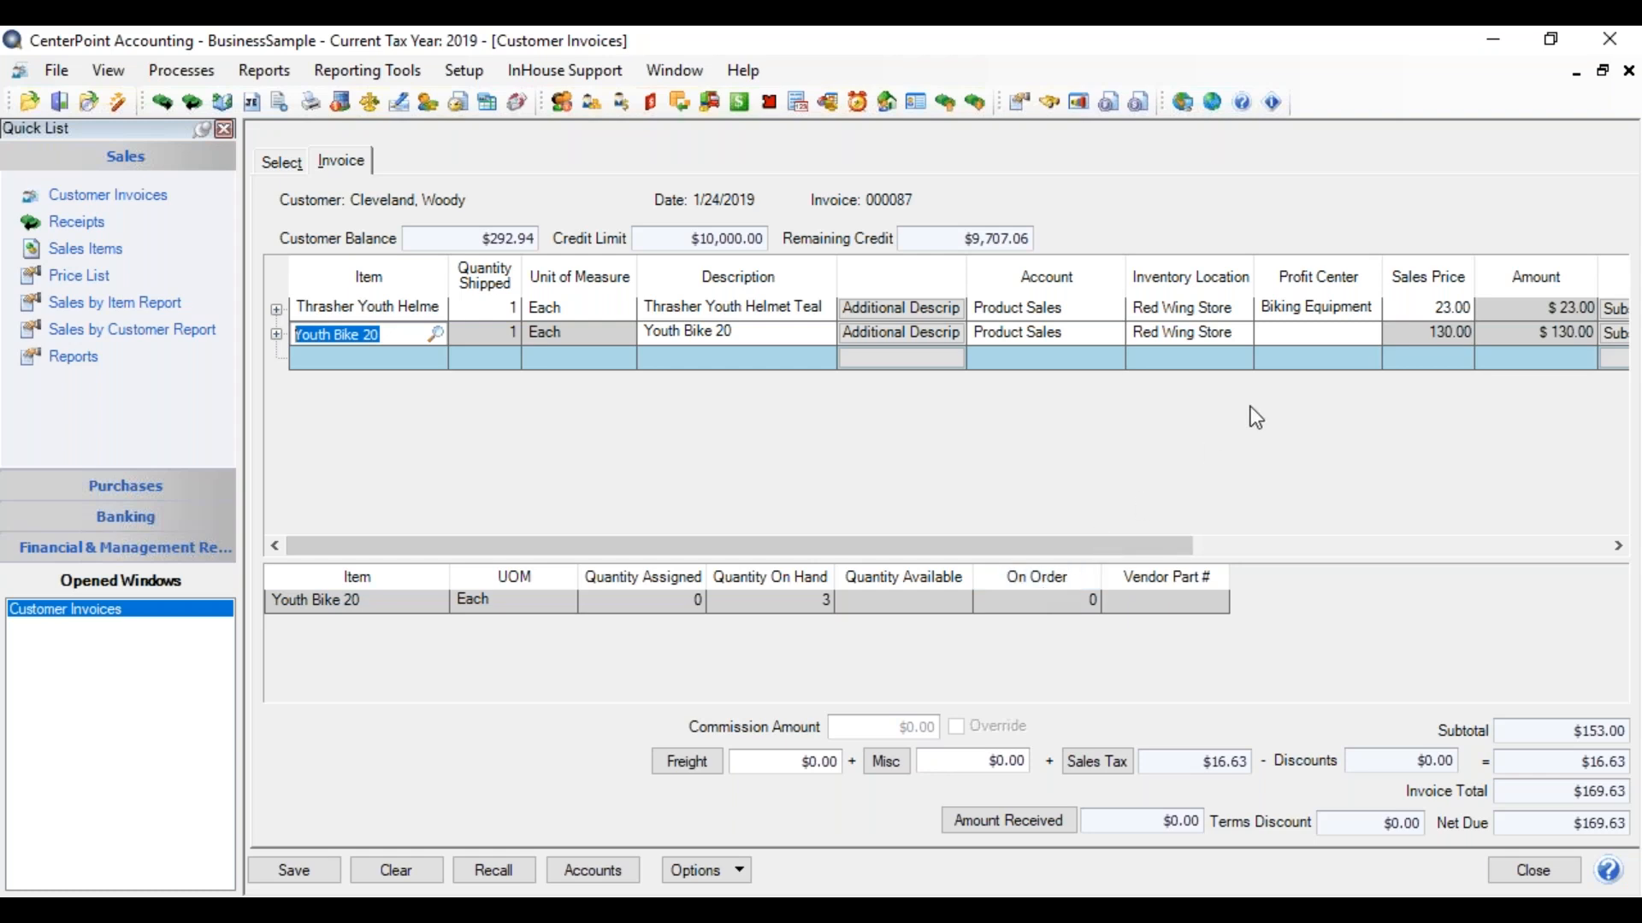
pyautogui.click(1294, 331)
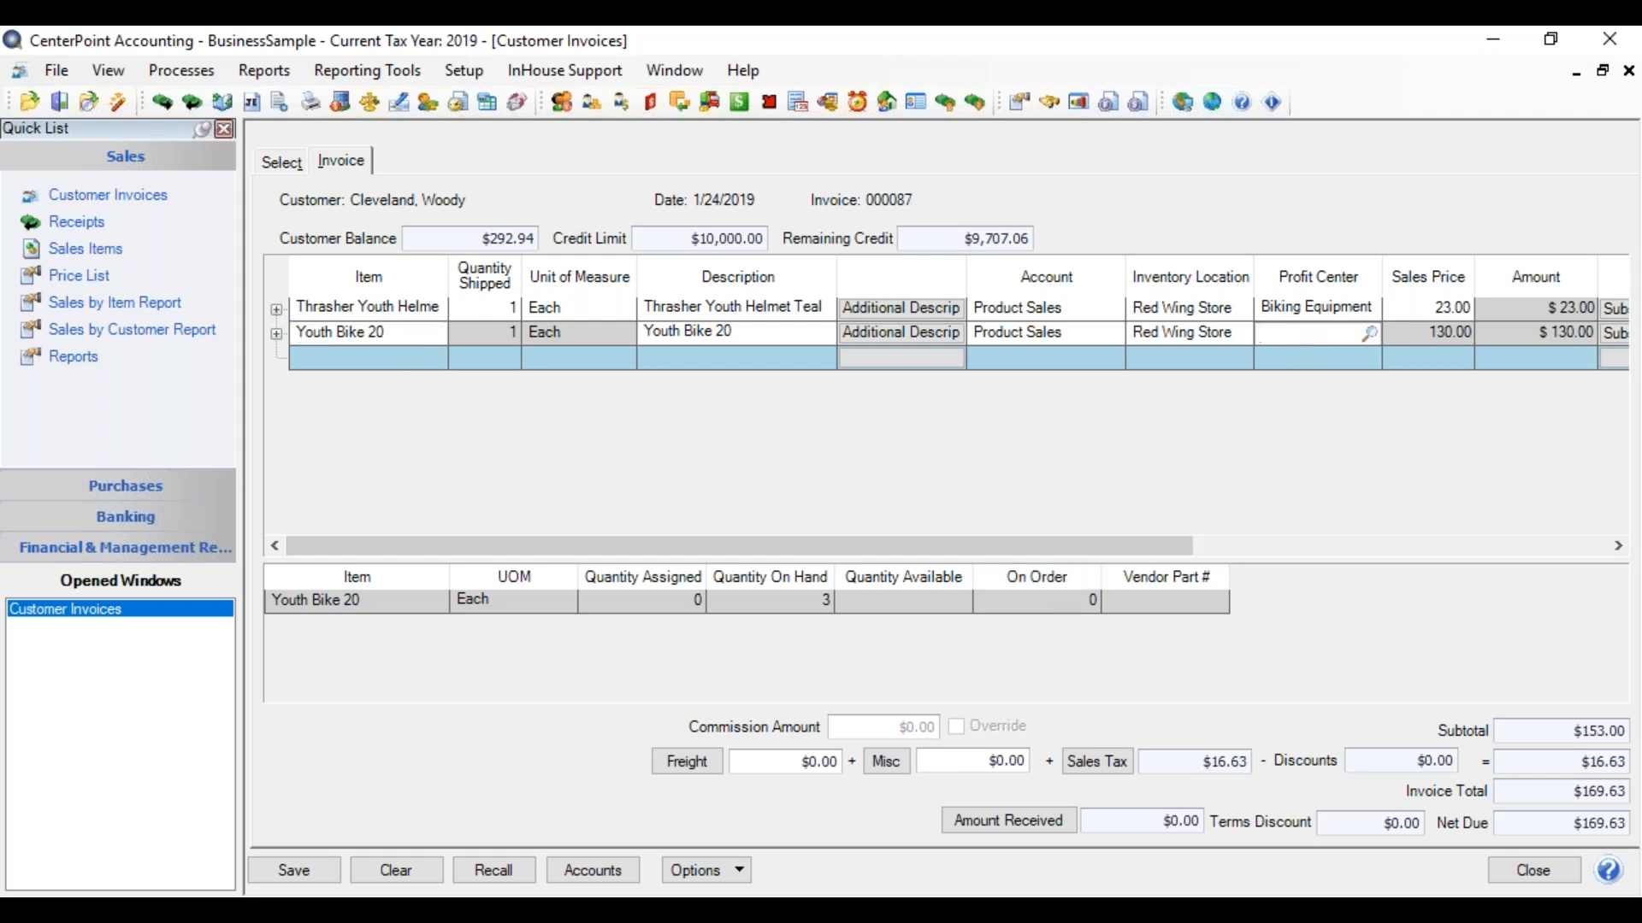
pyautogui.write('bik')
pyautogui.press('Tab')
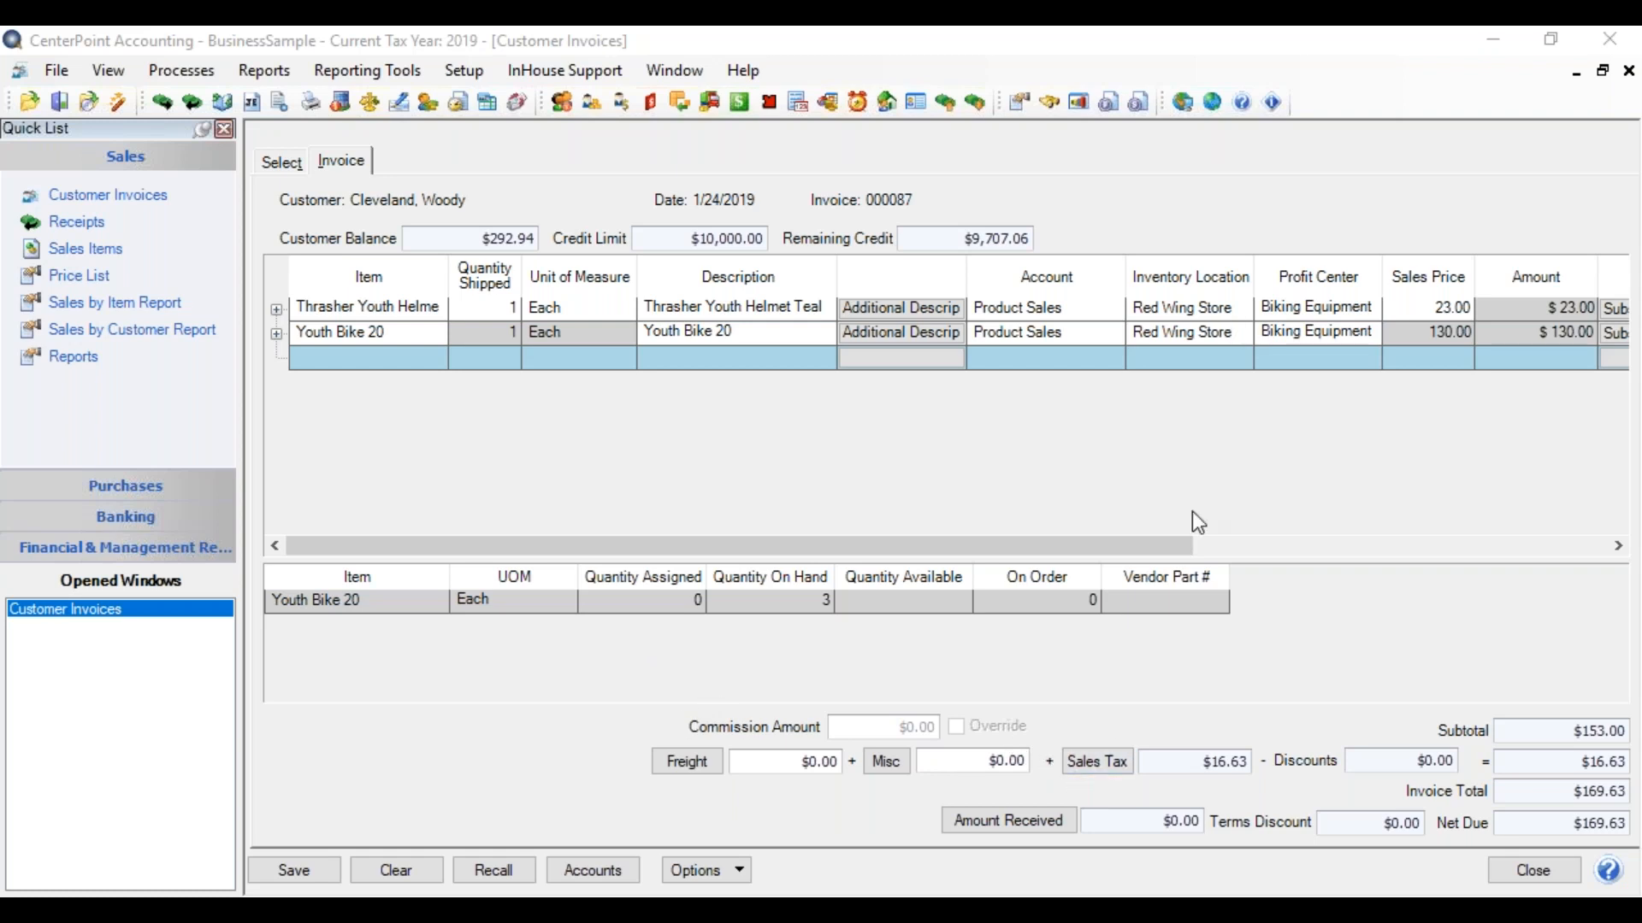
# Step: Review the invoice's sales tax breakdown, miscellaneous charge details and customer deposit and receipt options without changing anything
pyautogui.click(1115, 759)
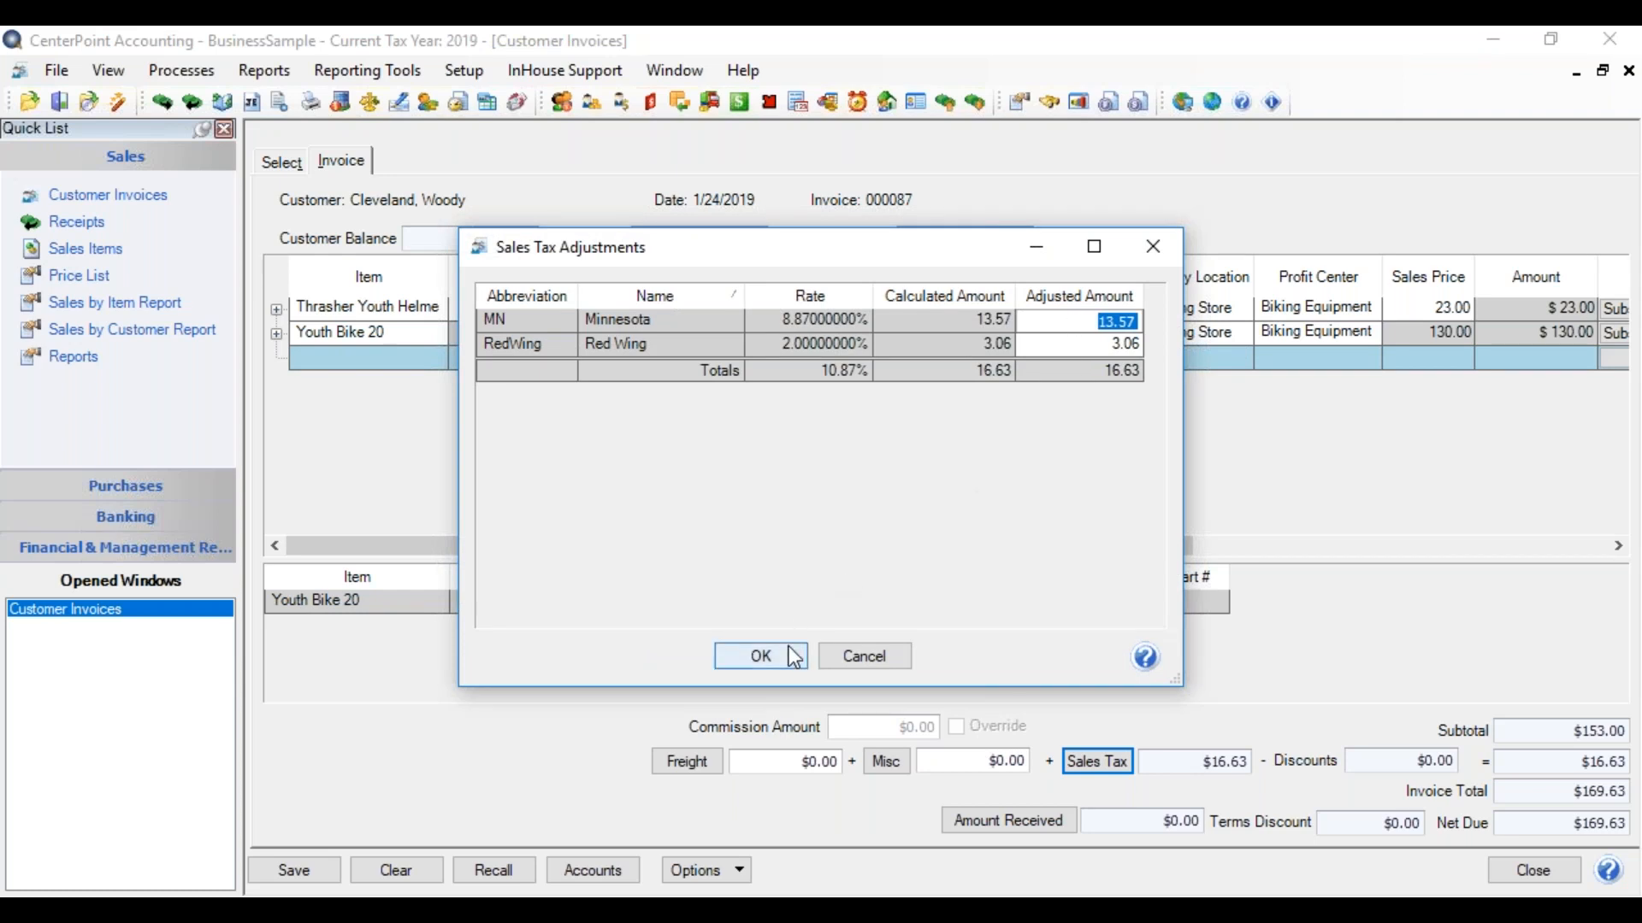
pyautogui.click(761, 656)
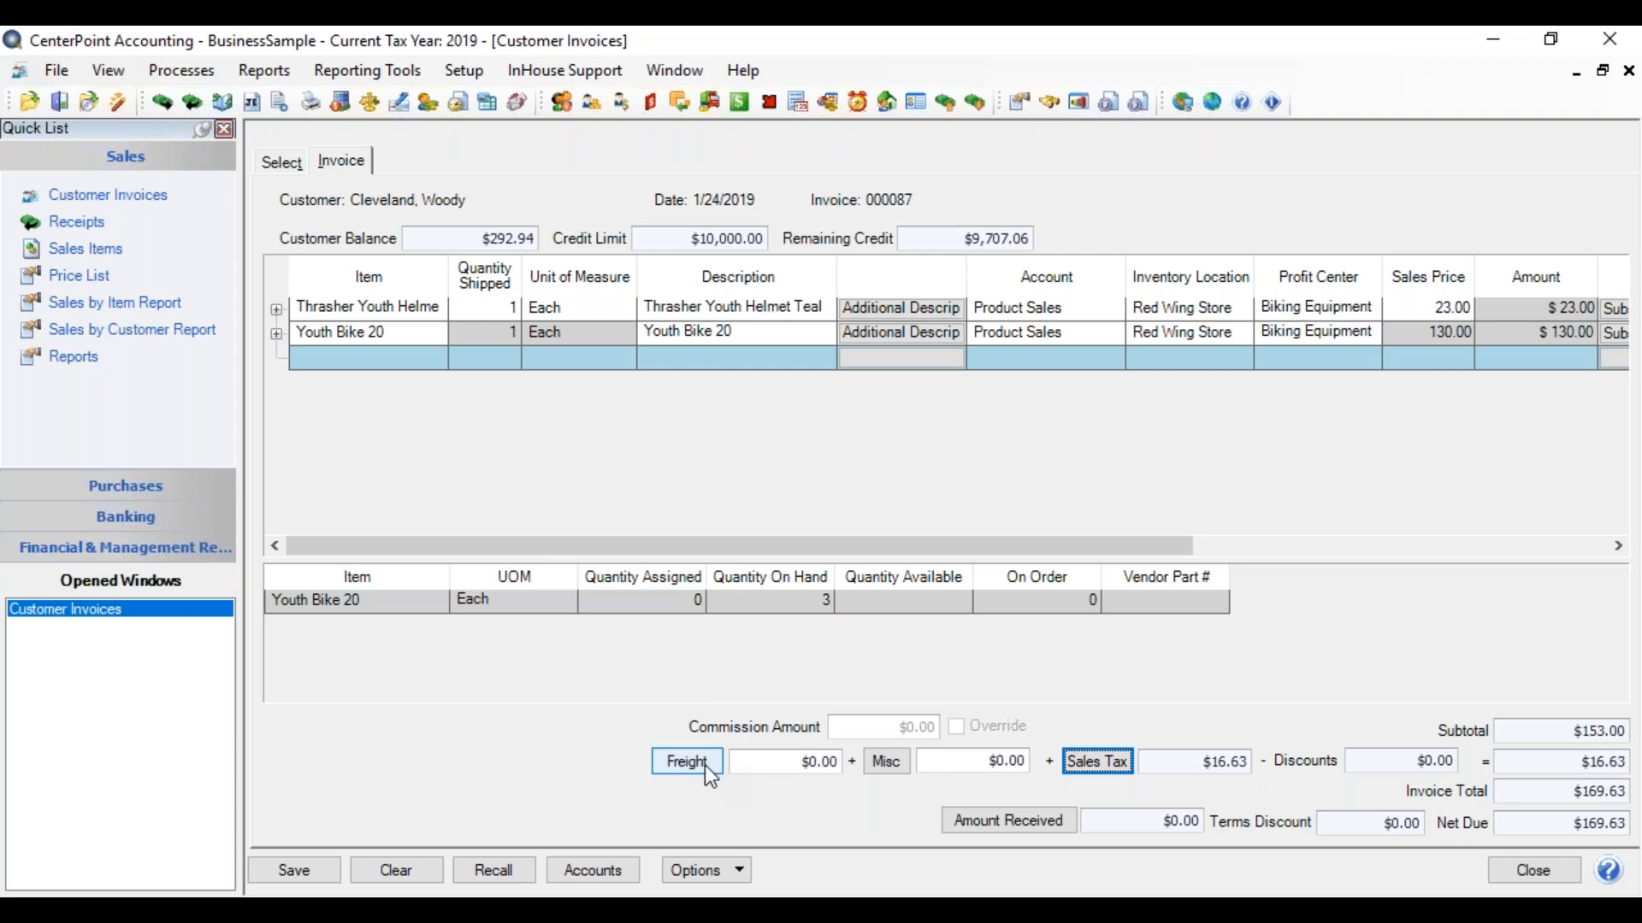
pyautogui.click(890, 768)
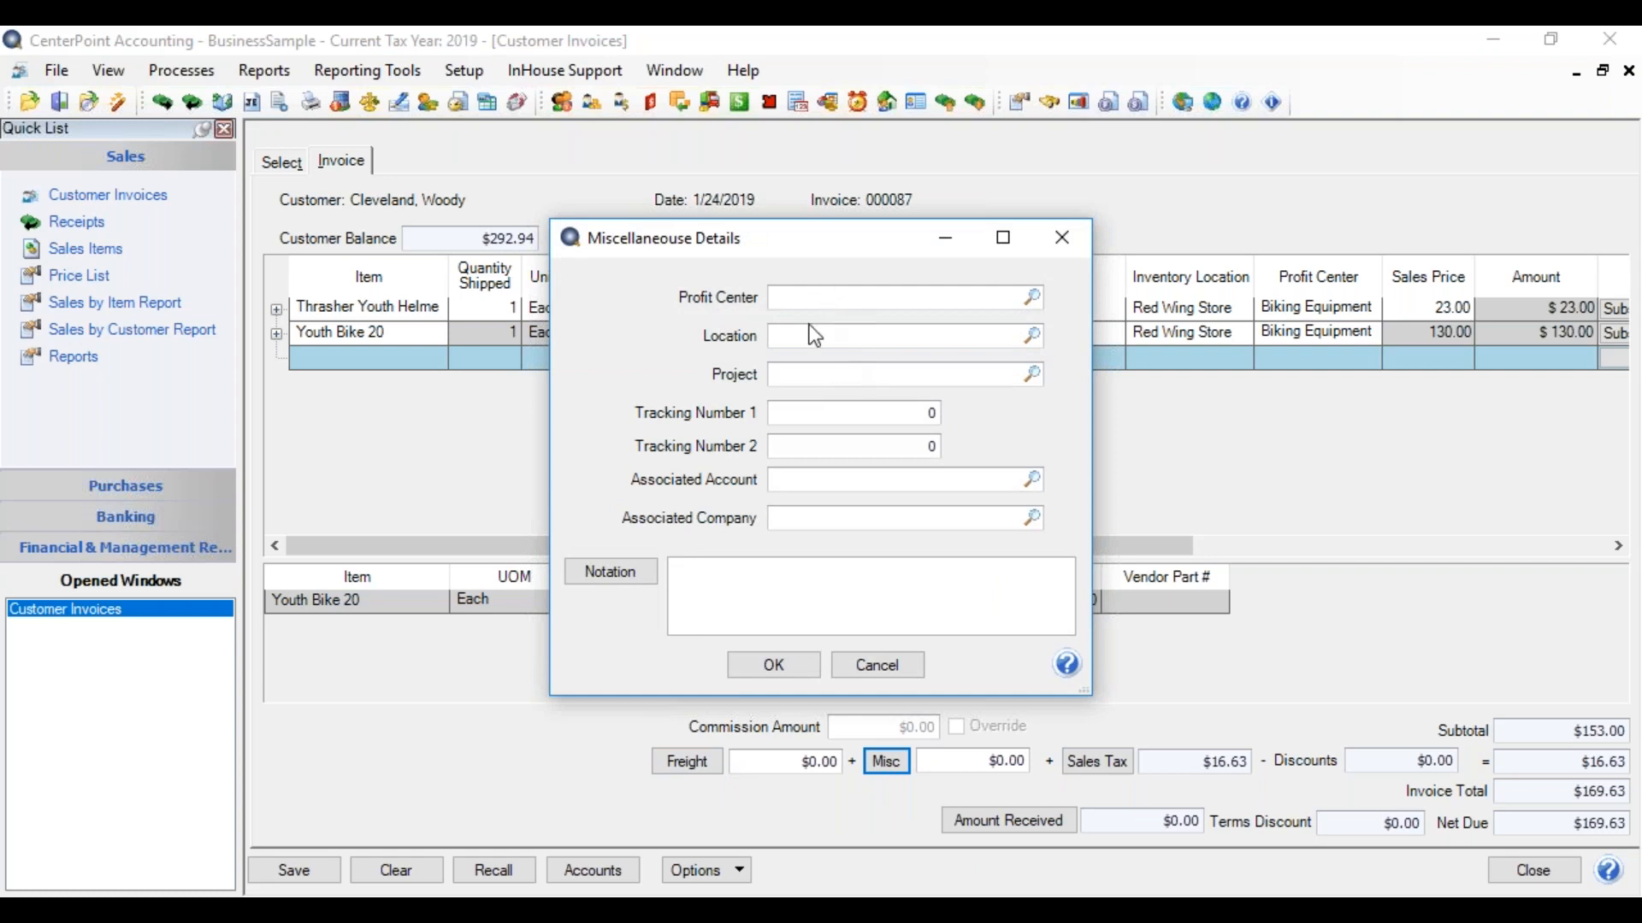
pyautogui.click(811, 664)
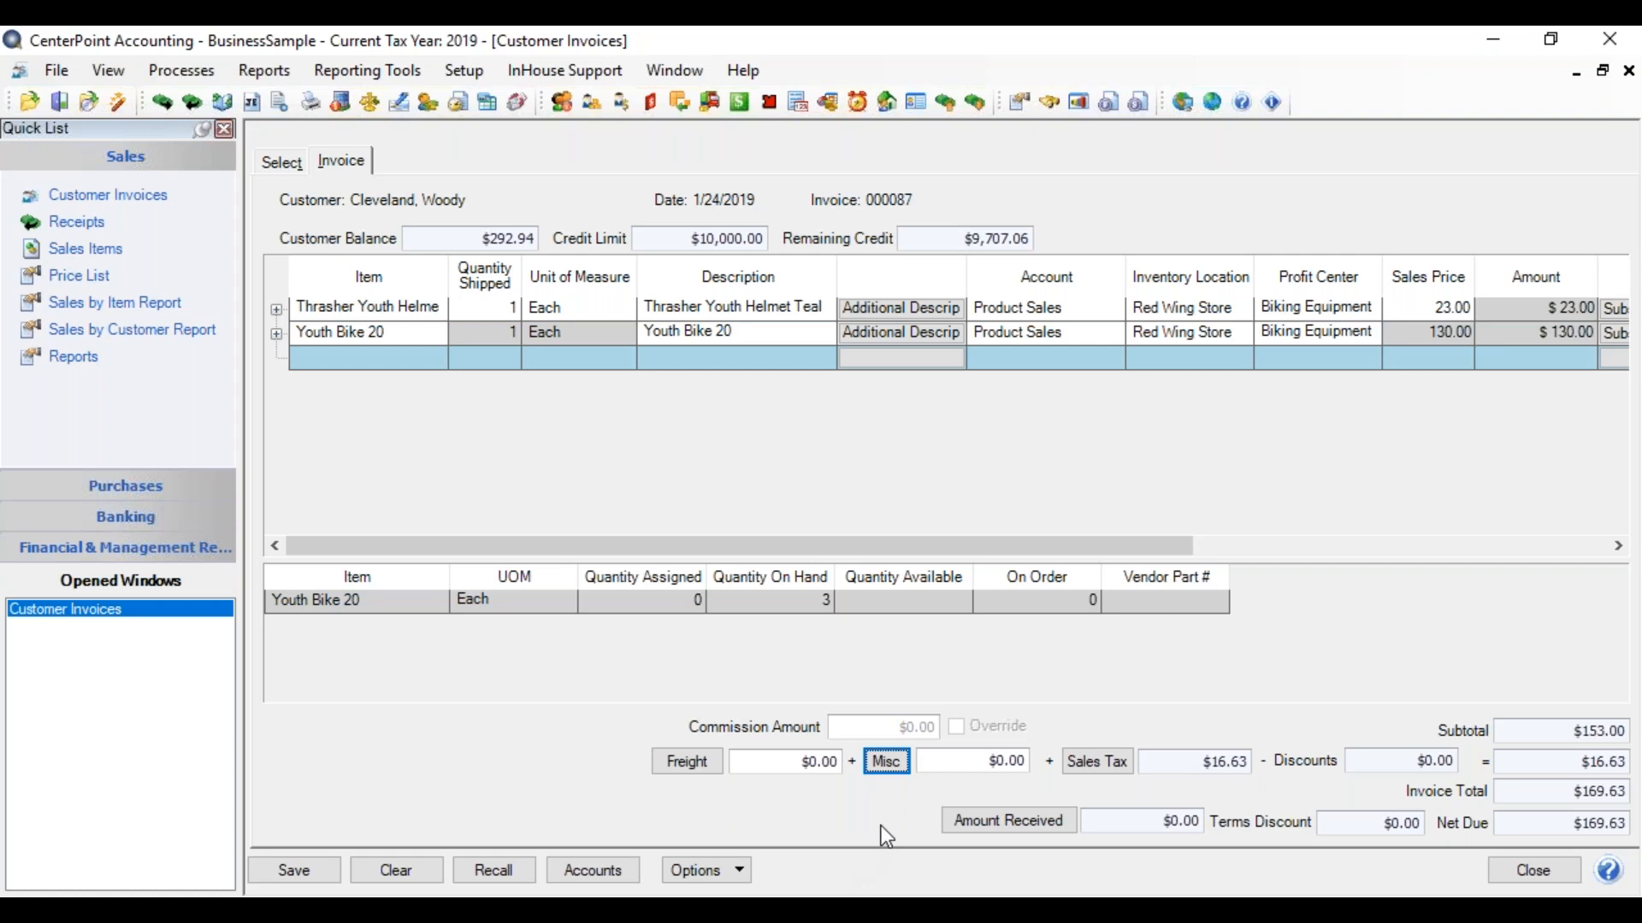
pyautogui.click(982, 822)
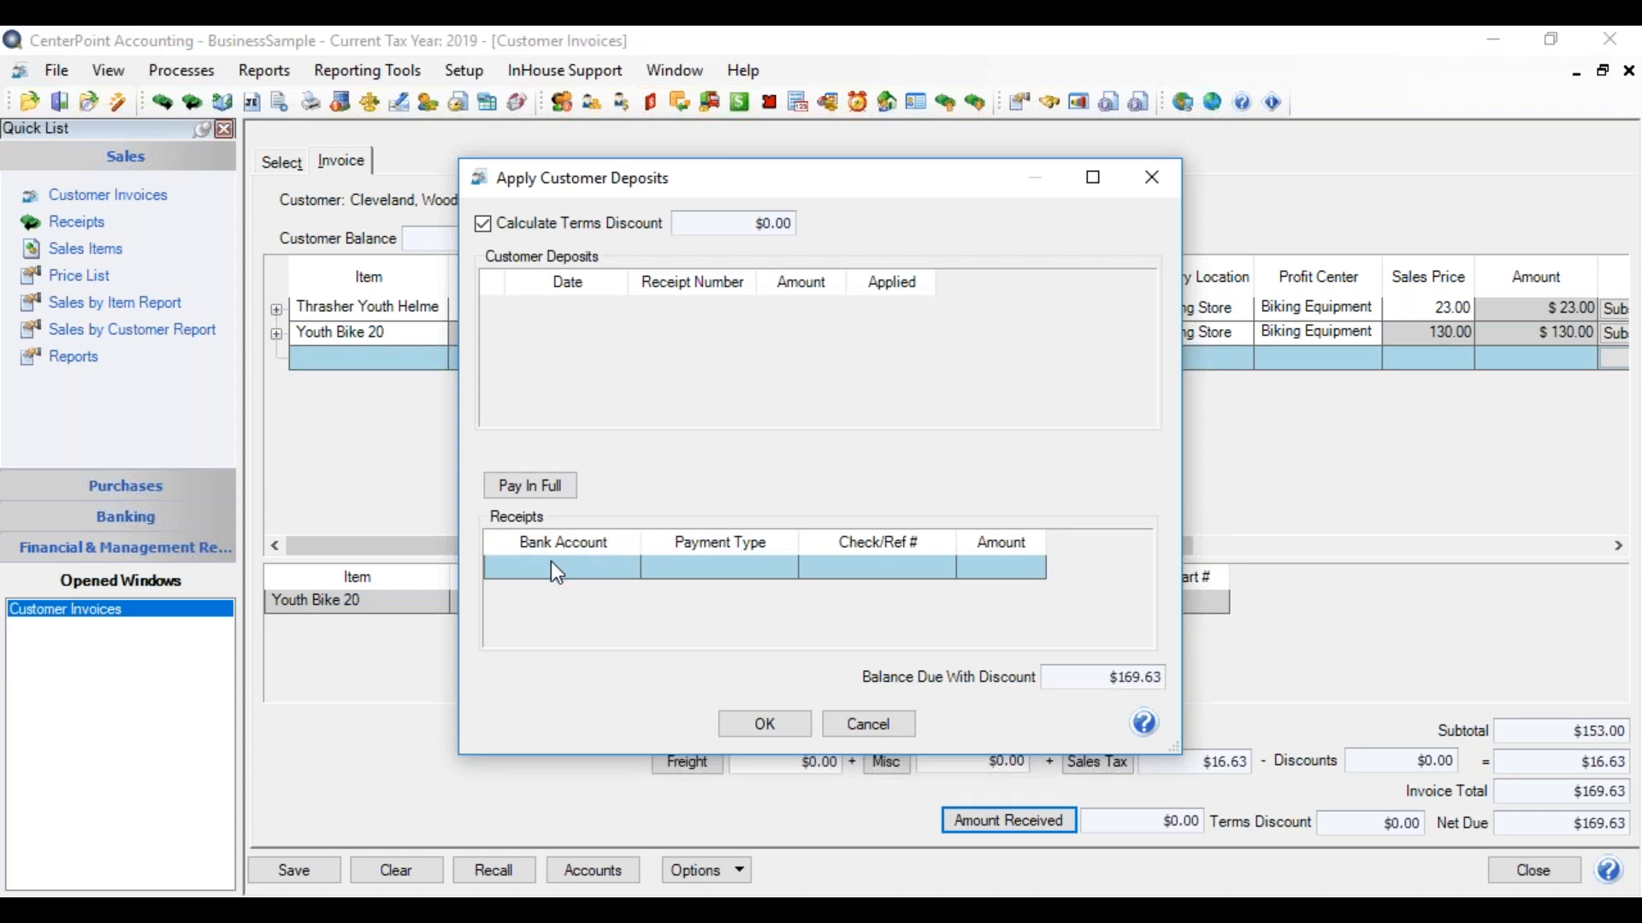
pyautogui.click(767, 725)
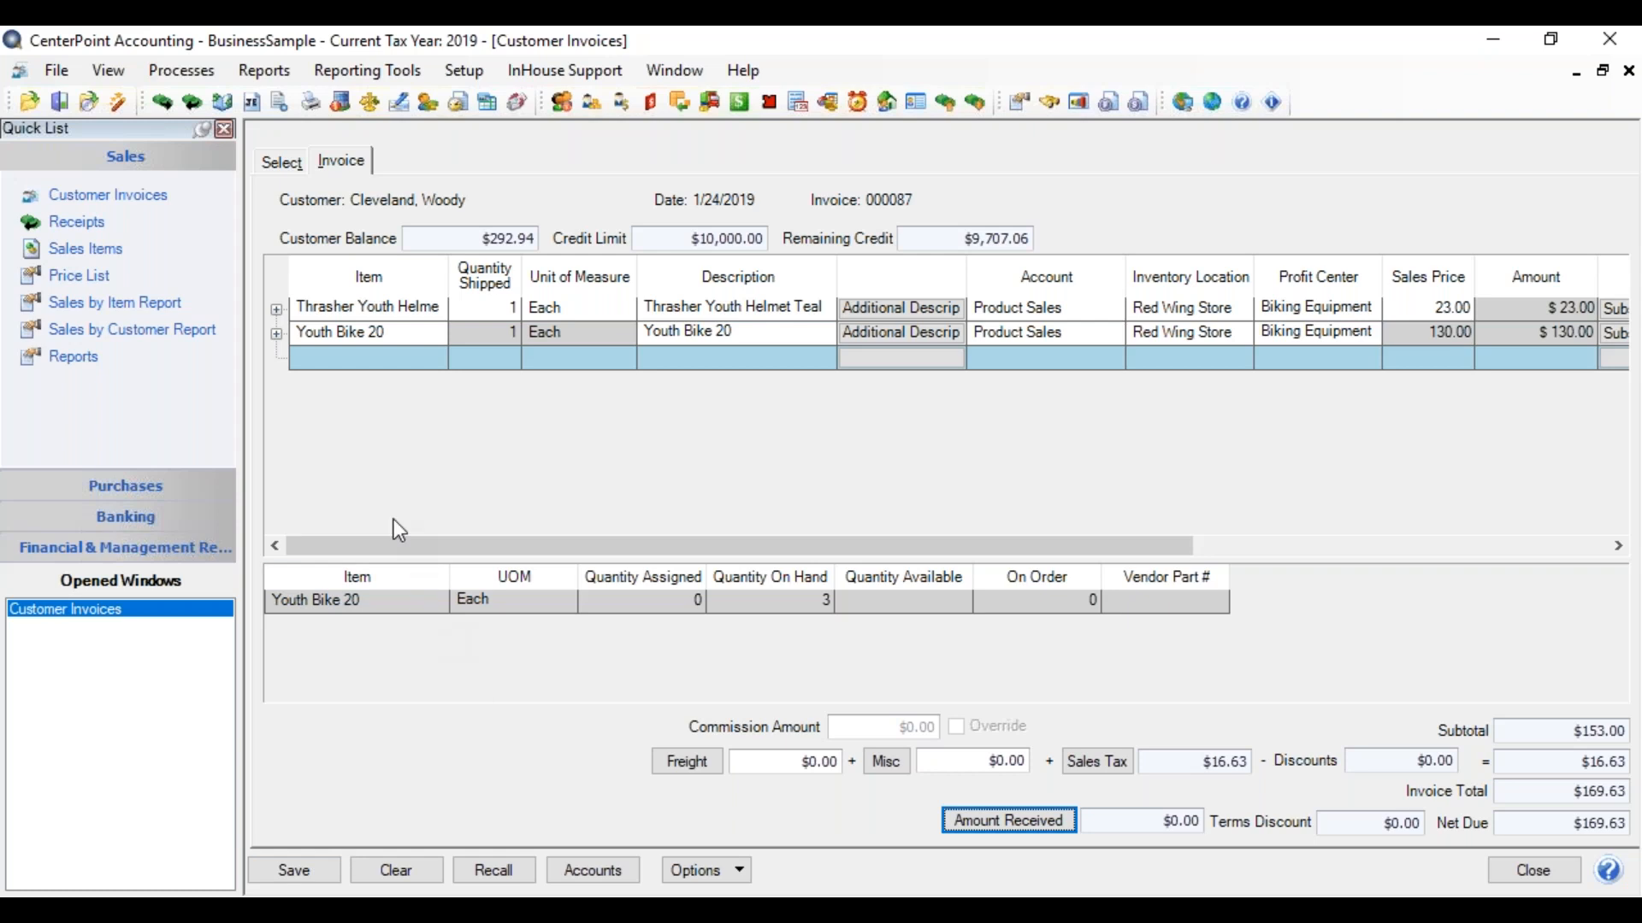
# Step: Add a return line for Dragster Youth Helmet Multi with a shipped quantity of -1 and check its debit and credit entries
pyautogui.click(351, 357)
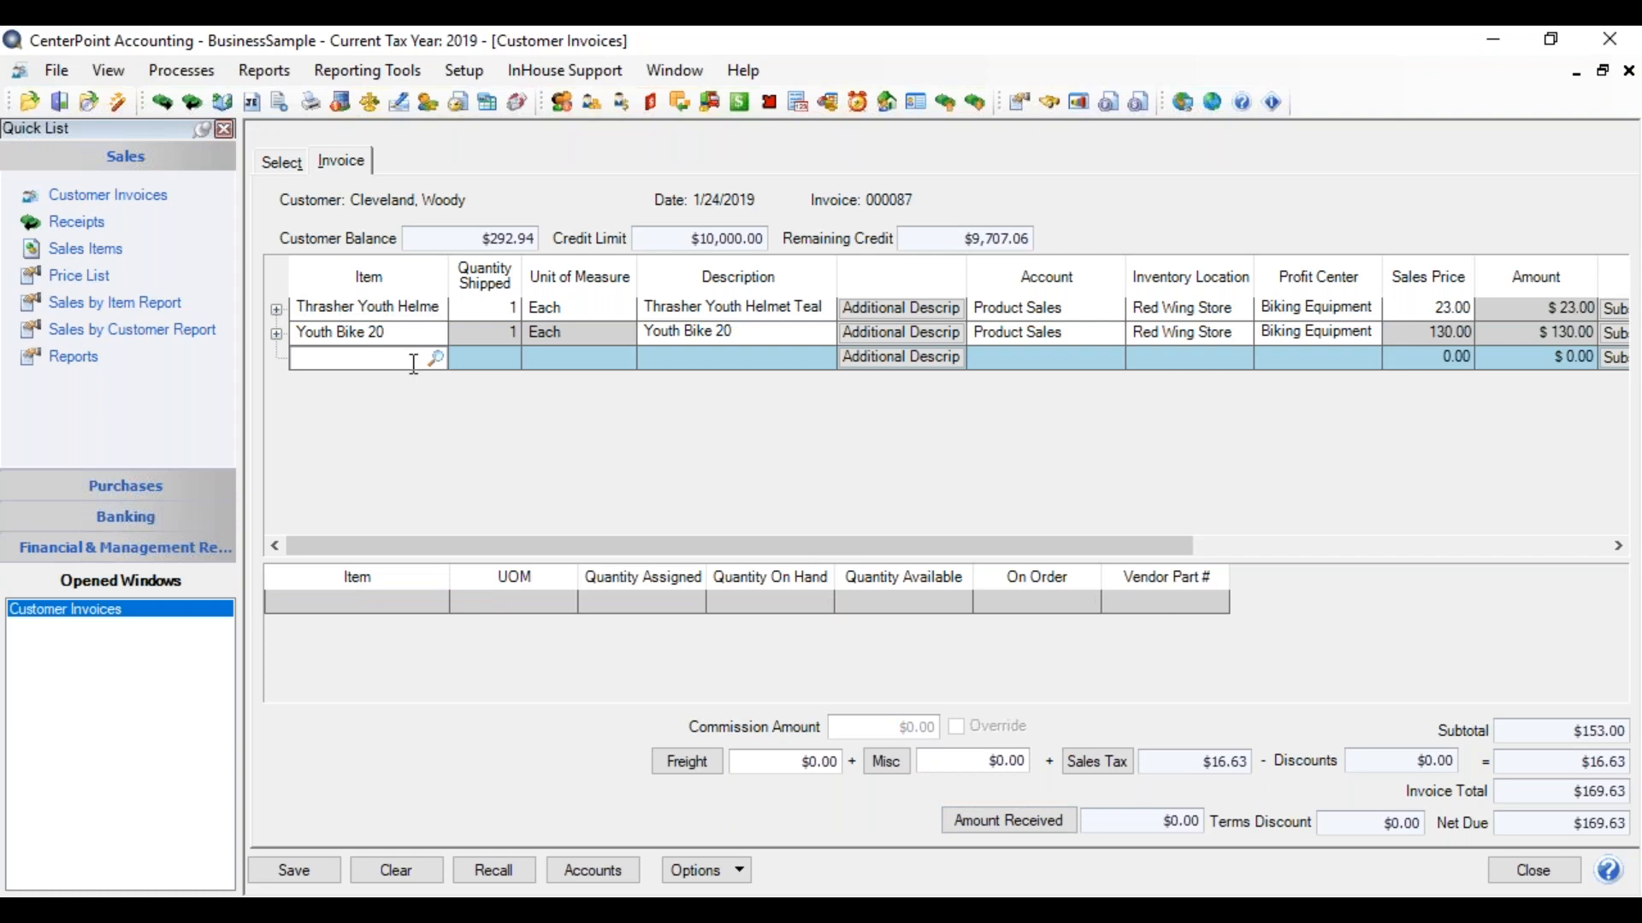
pyautogui.write('helm')
pyautogui.press('Tab')
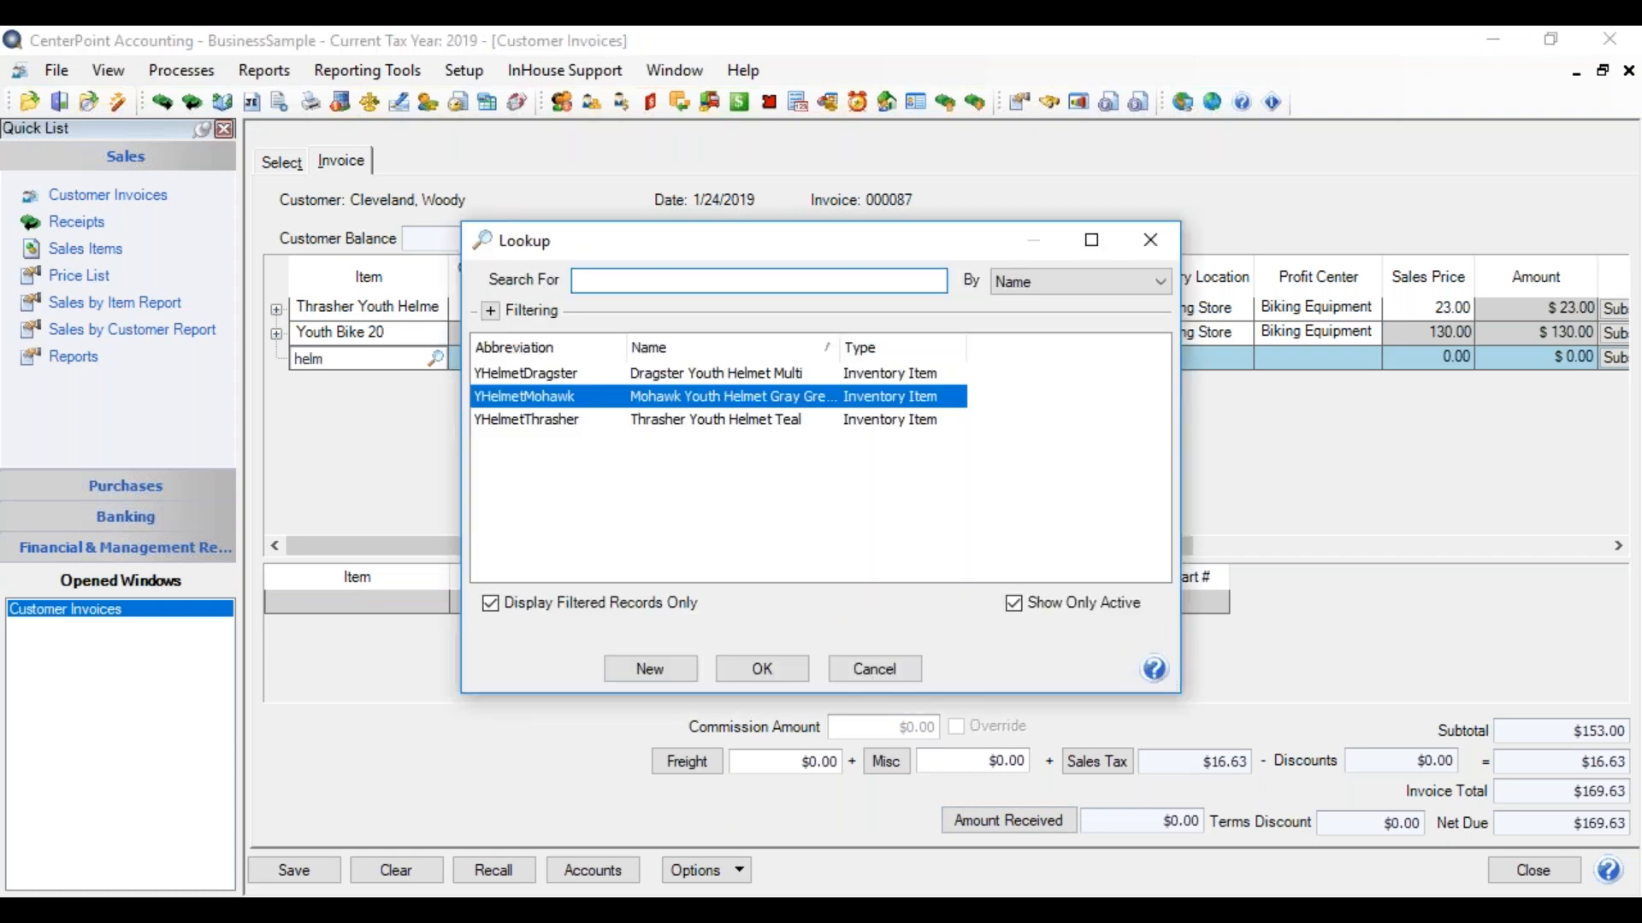
pyautogui.doubleClick(781, 372)
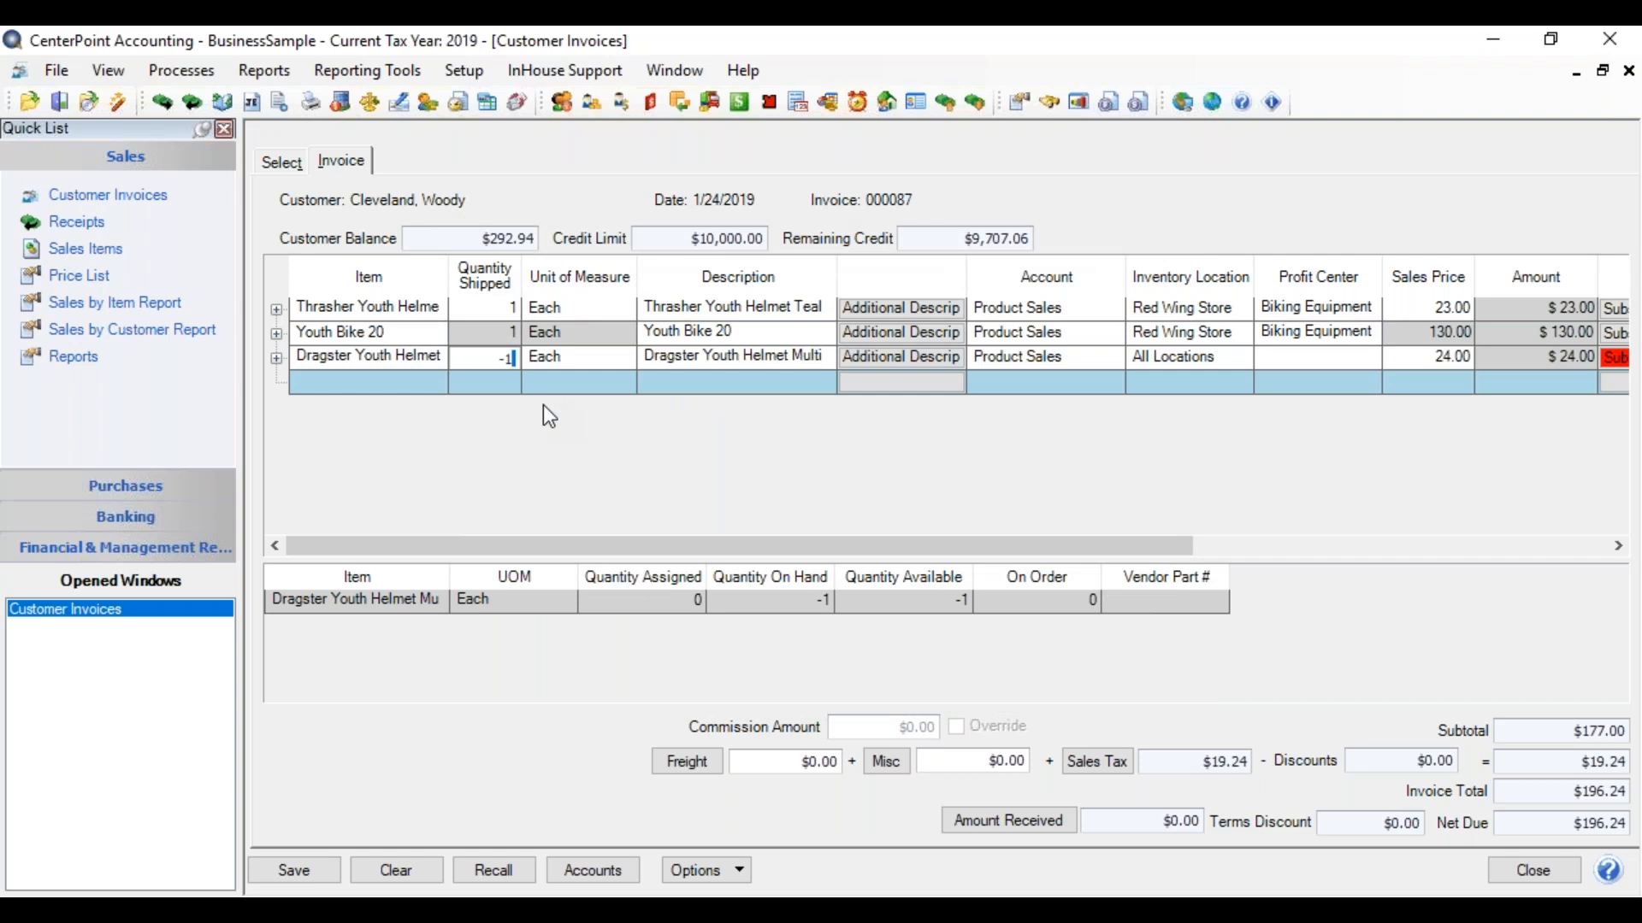
pyautogui.press('Tab')
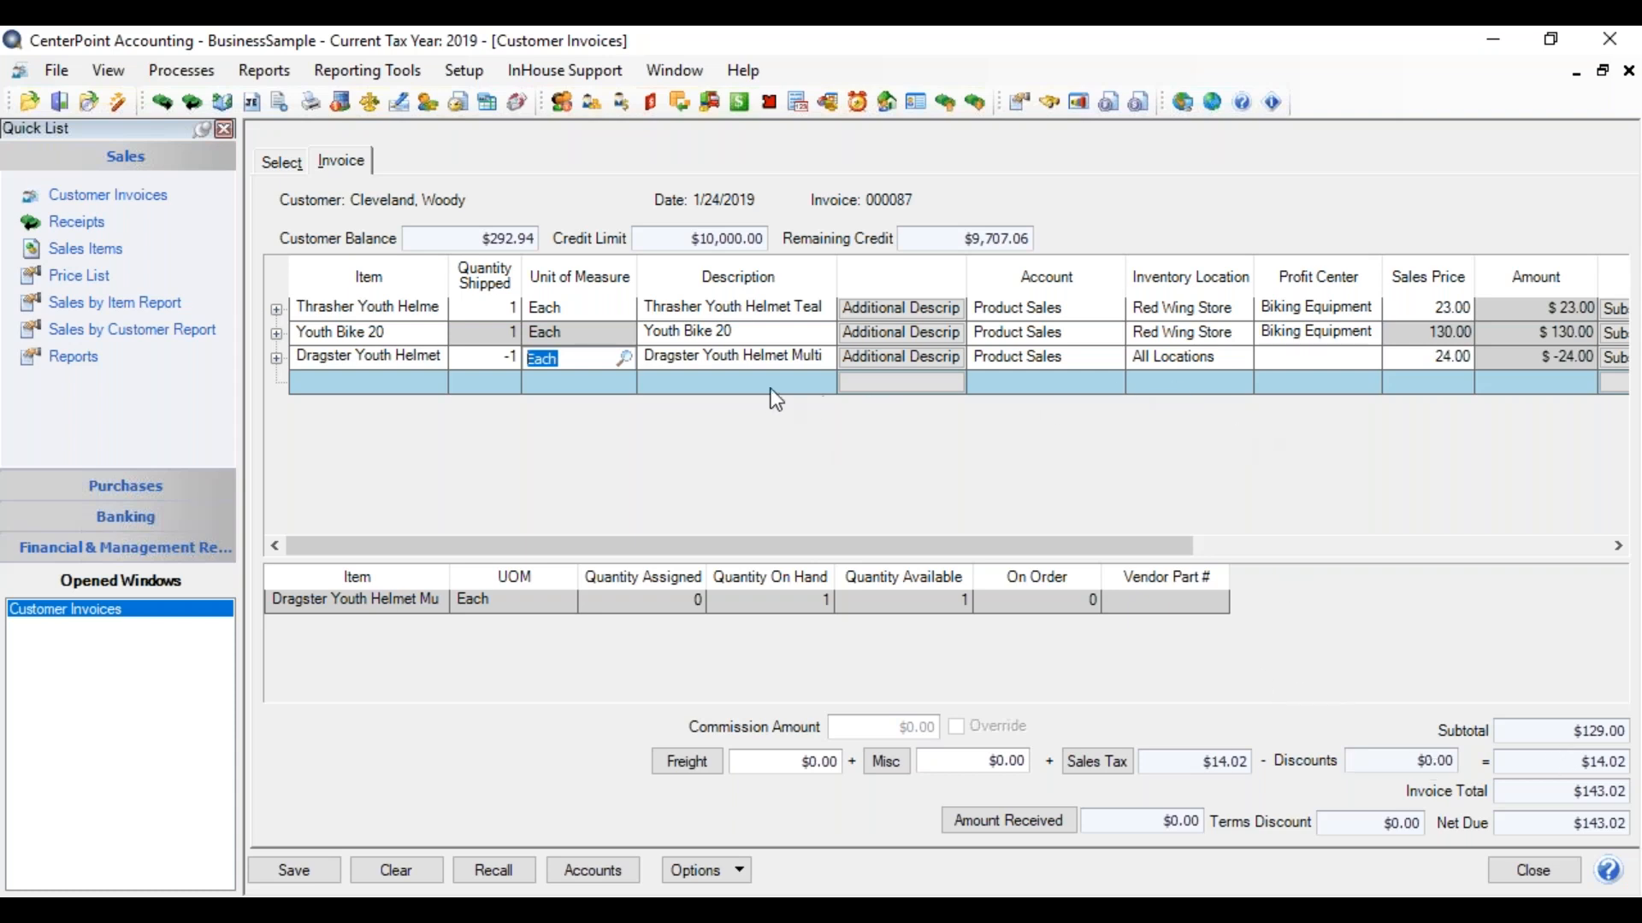
pyautogui.click(277, 359)
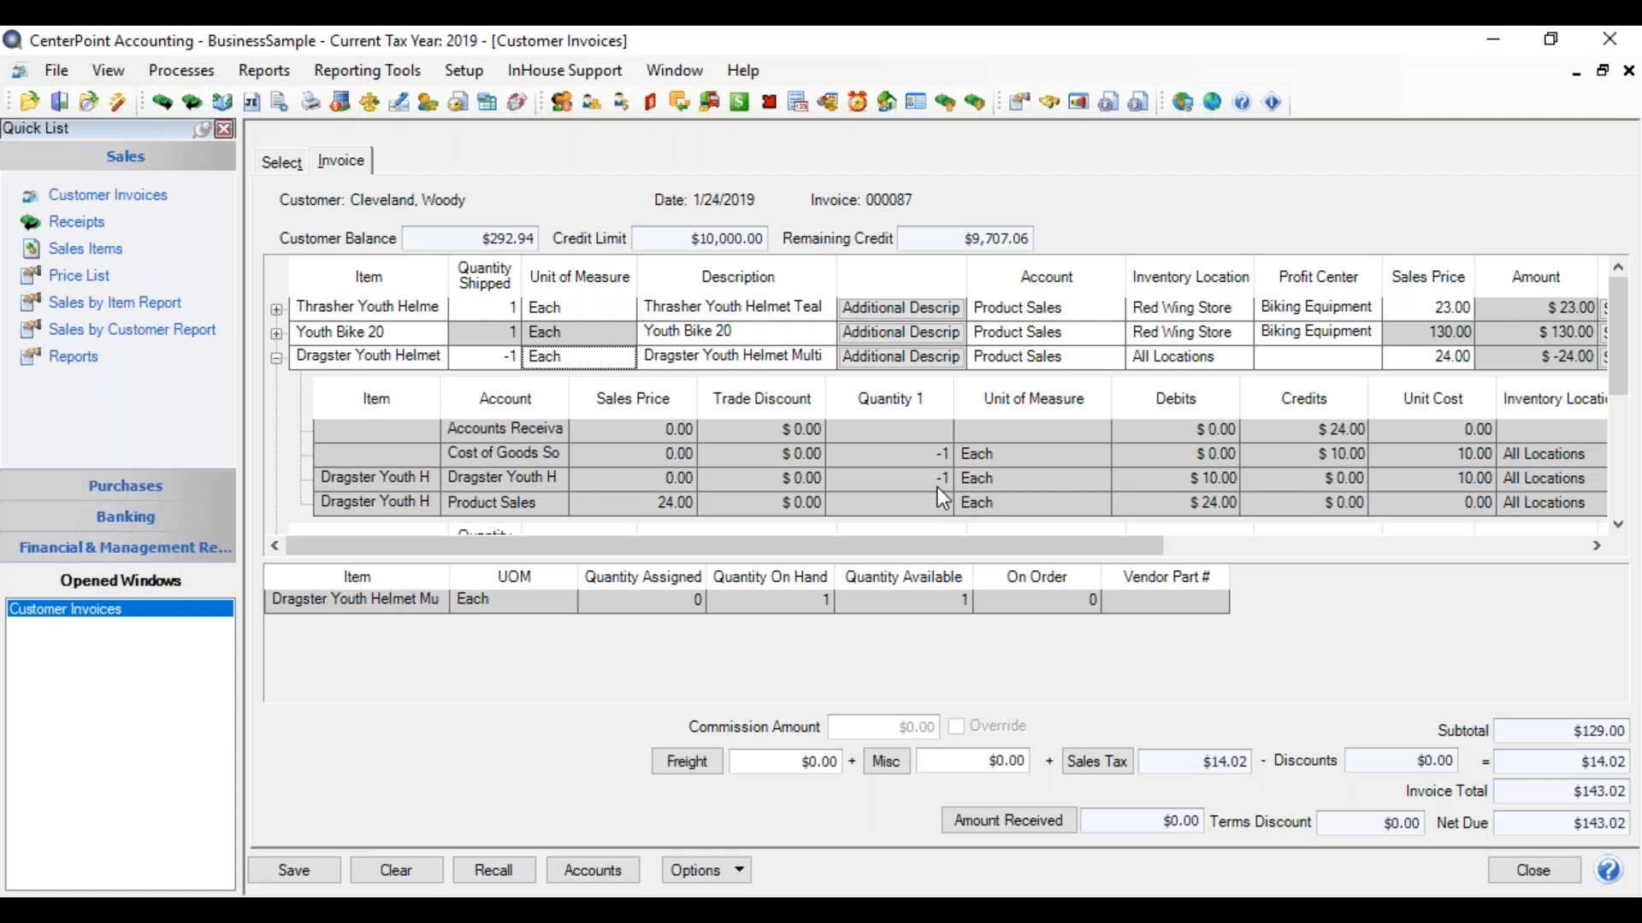
pyautogui.click(277, 359)
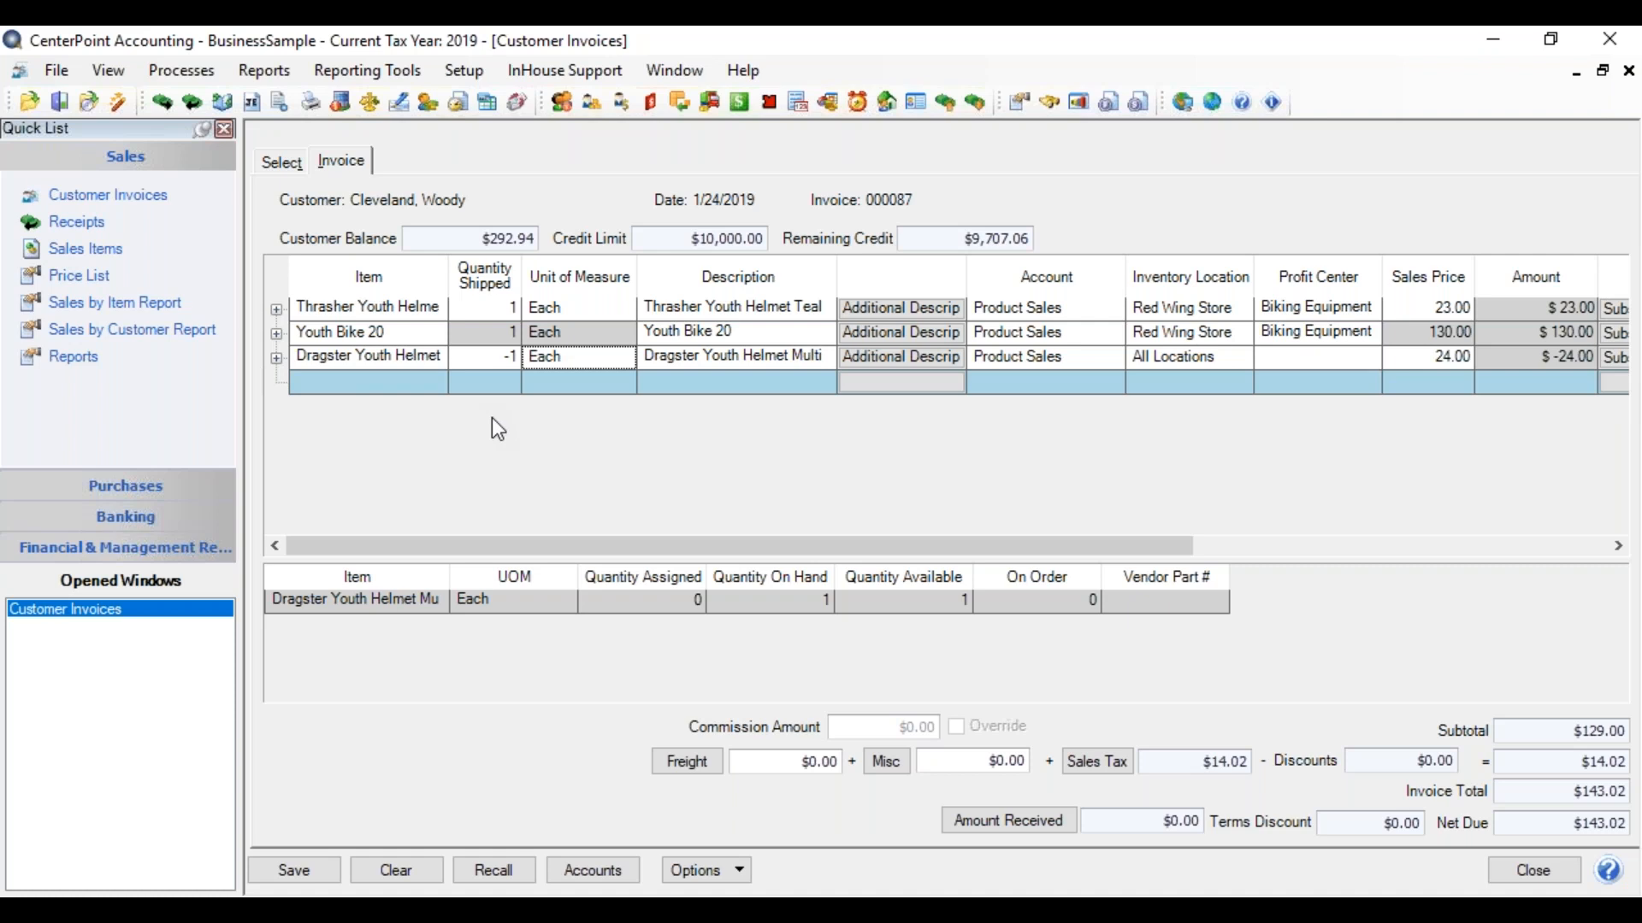
# Step: Enter the Youth Bike 20 line as a return by setting lot 6501's shipped and ordered quantities to -1
pyautogui.moveTo(863, 547); pyautogui.dragTo(1341, 556)
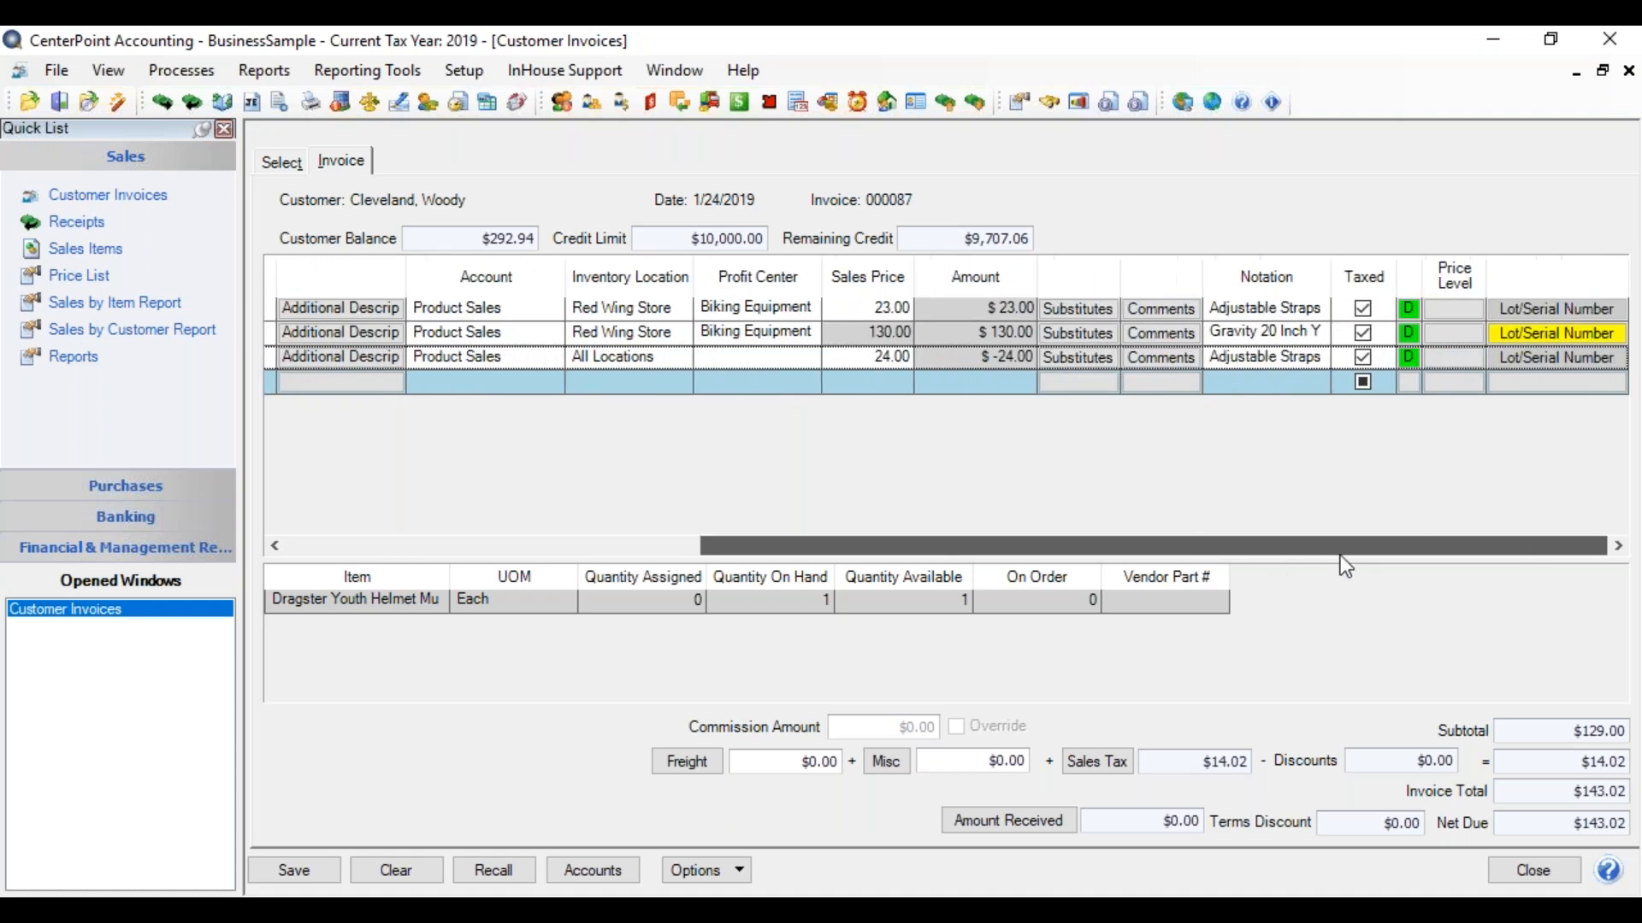
pyautogui.click(1512, 332)
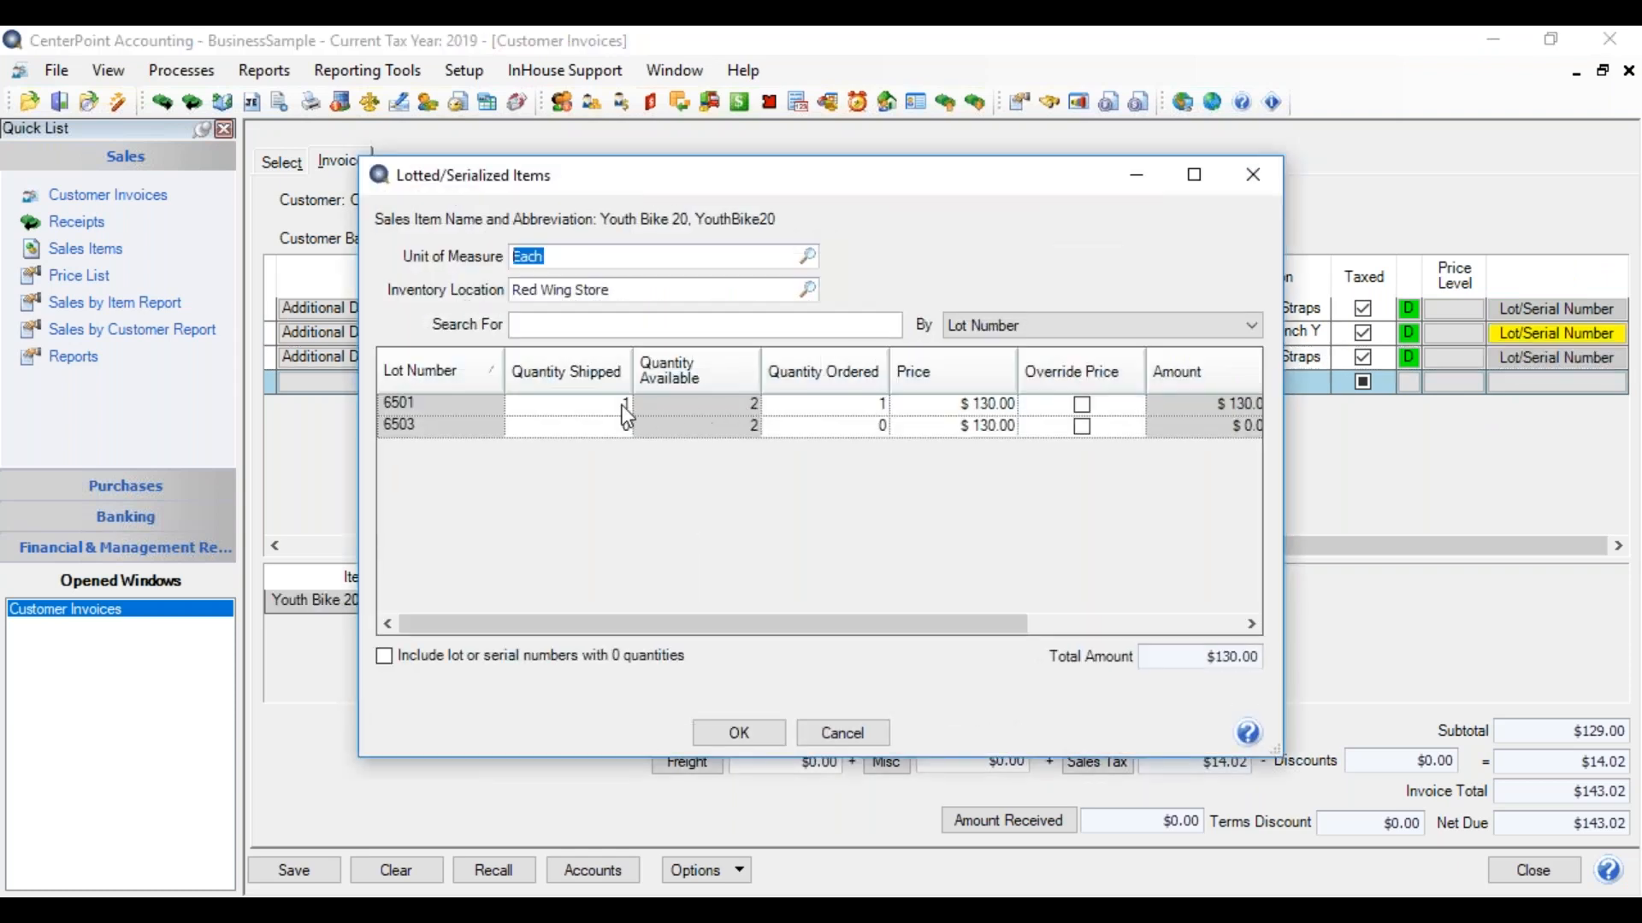
pyautogui.click(623, 404)
pyautogui.write('-1')
pyautogui.press('Tab')
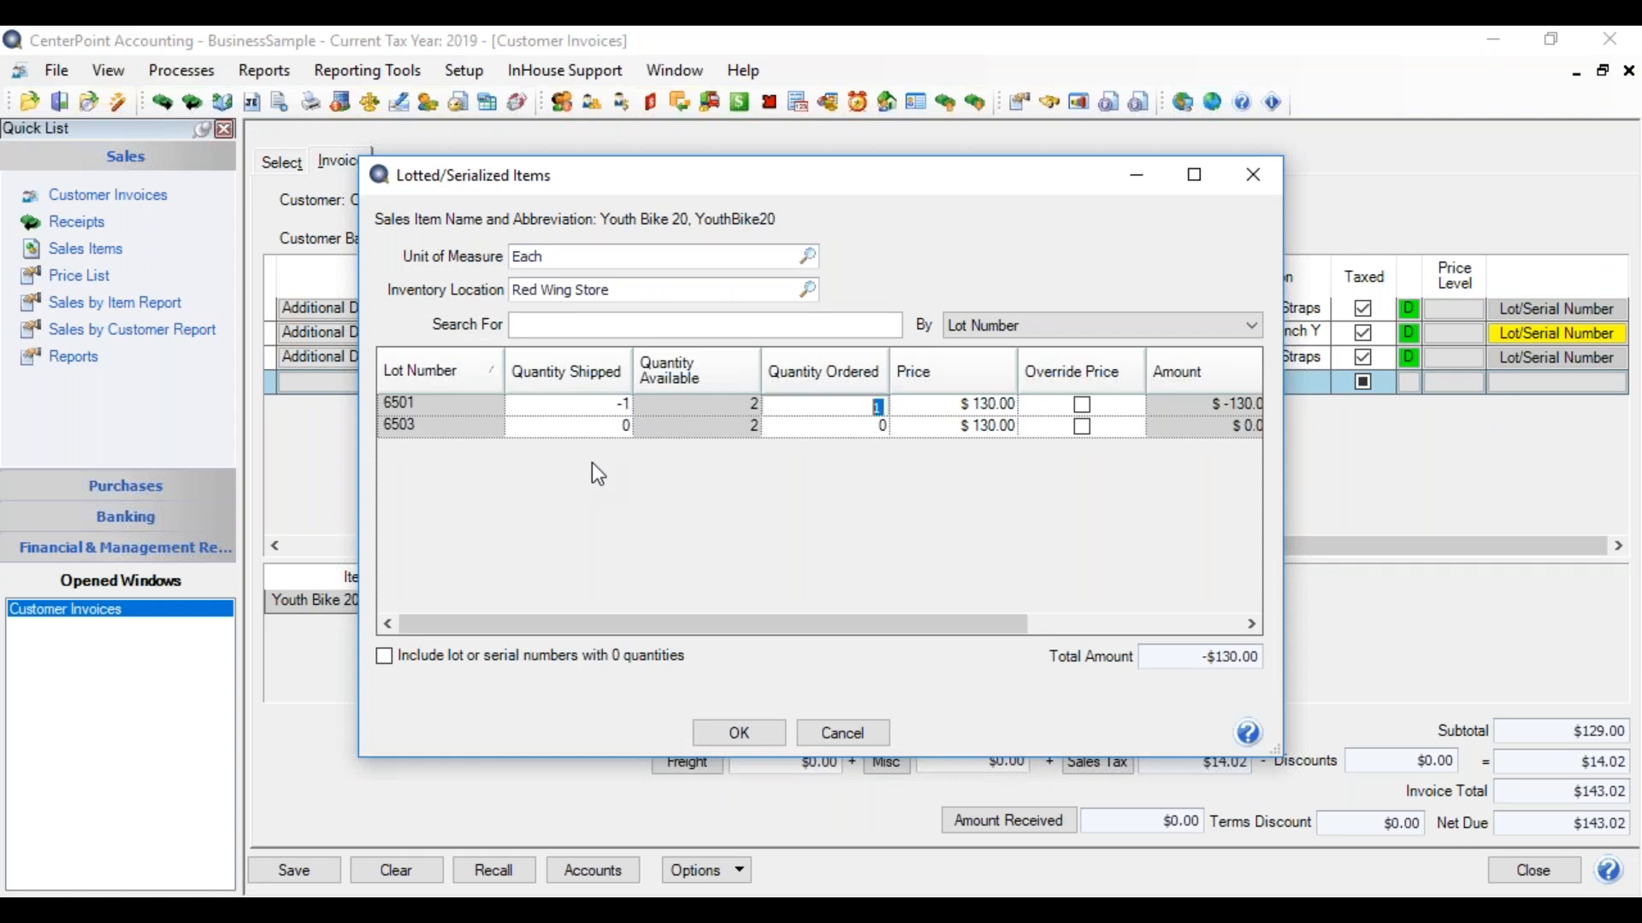
pyautogui.write('-1')
pyautogui.press('Tab')
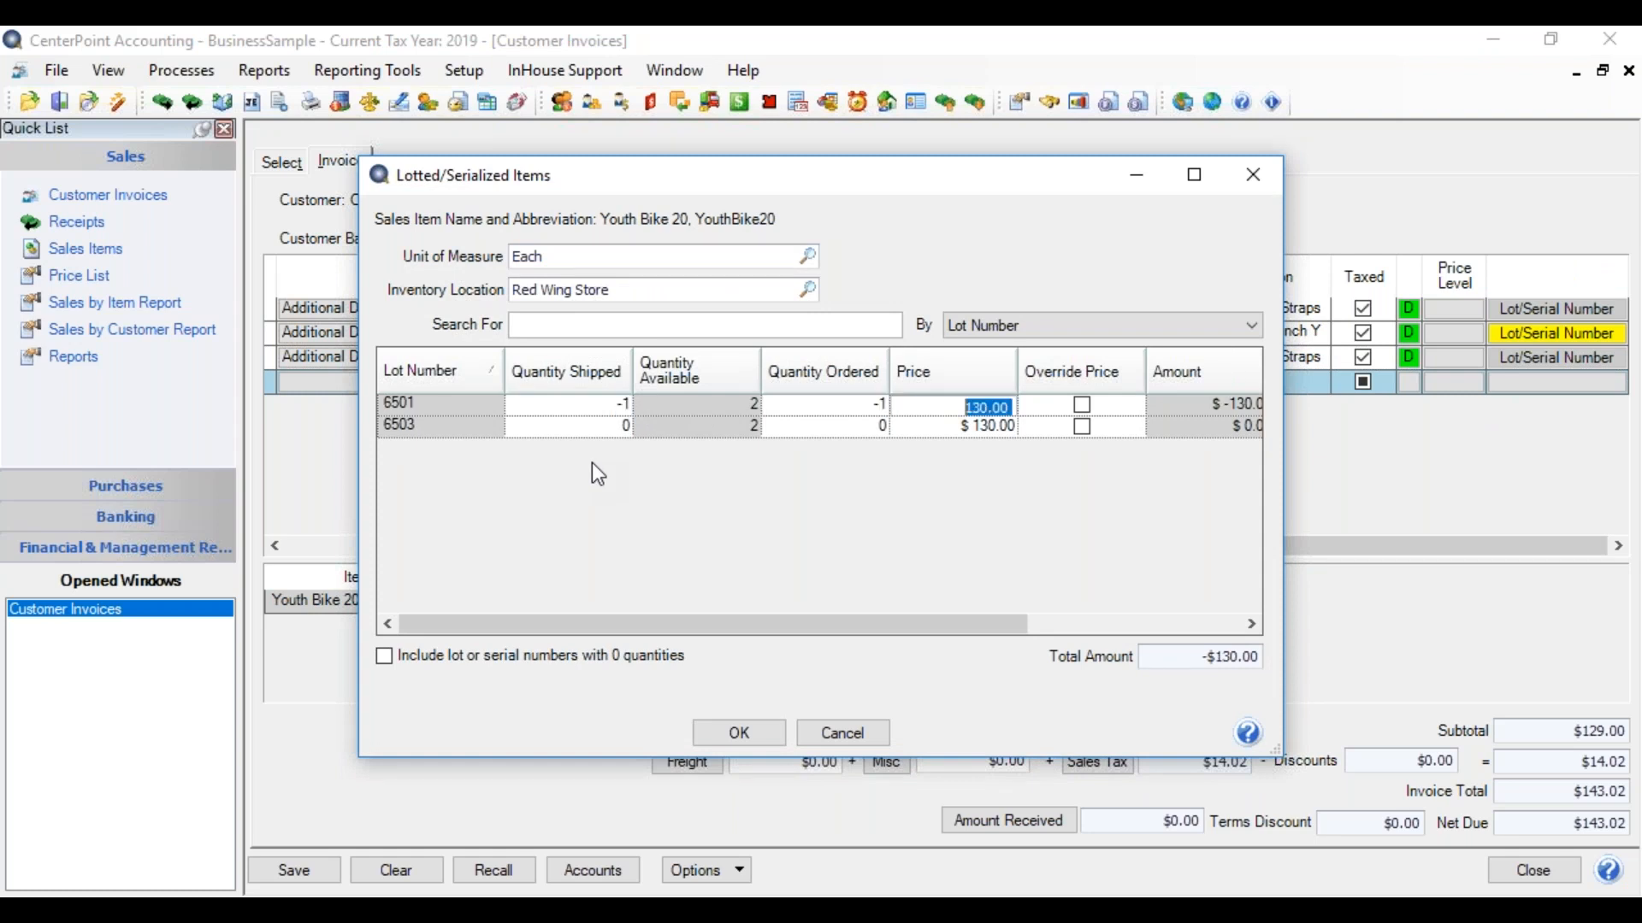
pyautogui.click(737, 732)
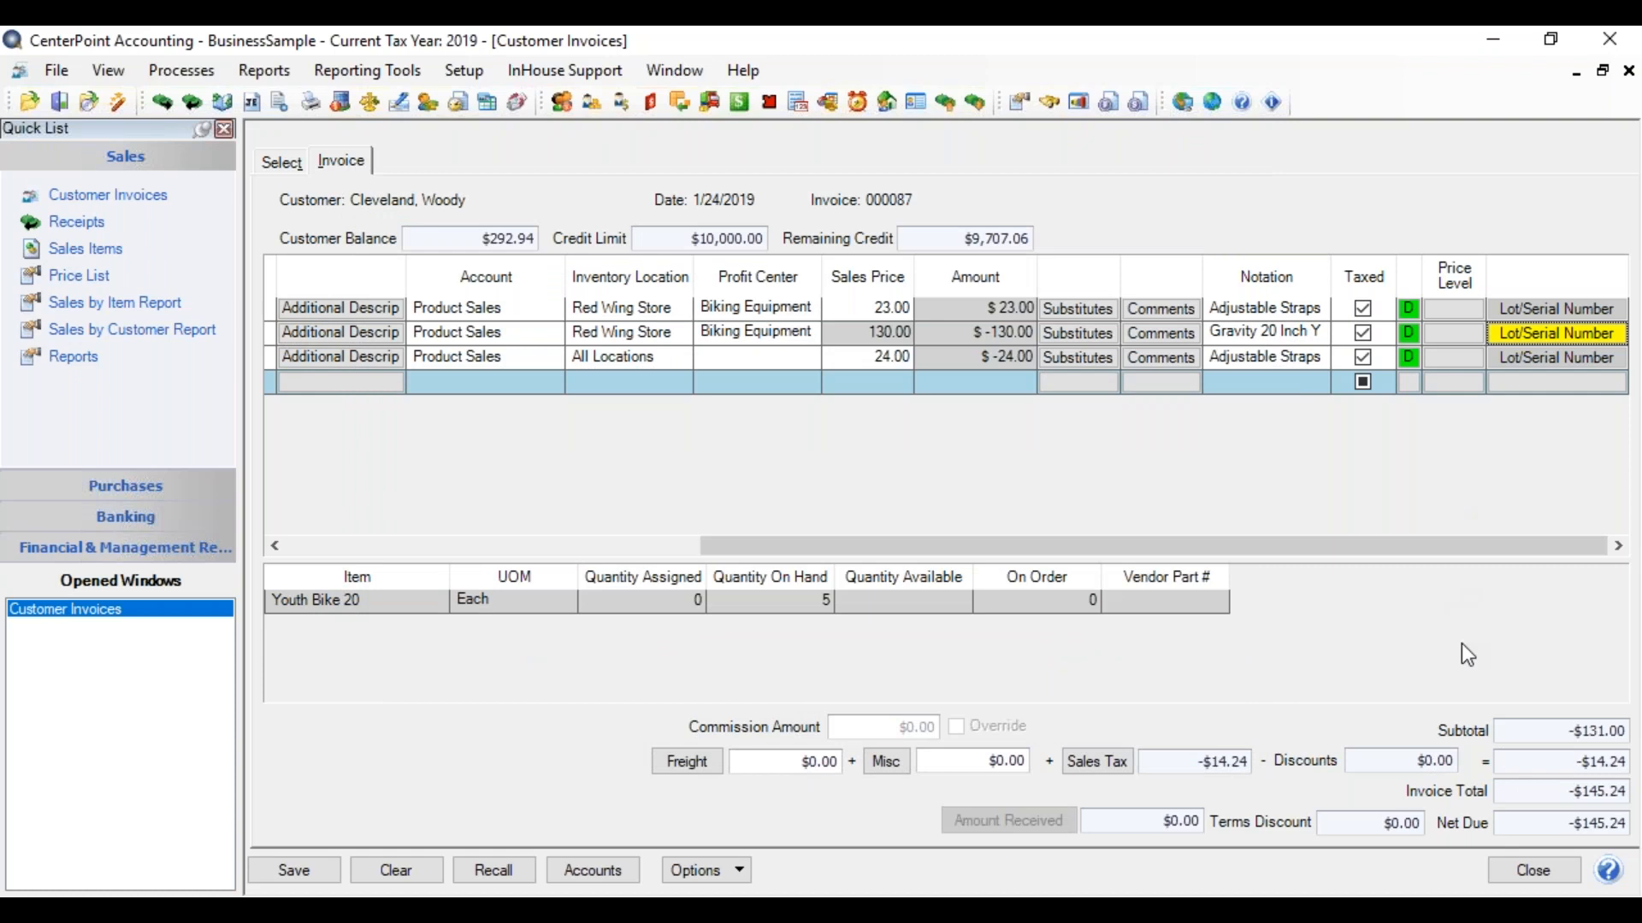
# Step: Set the shipped quantity of lot 6501 on the Youth Bike 20 line to 1 and save the invoice
pyautogui.click(1105, 390)
pyautogui.click(1510, 333)
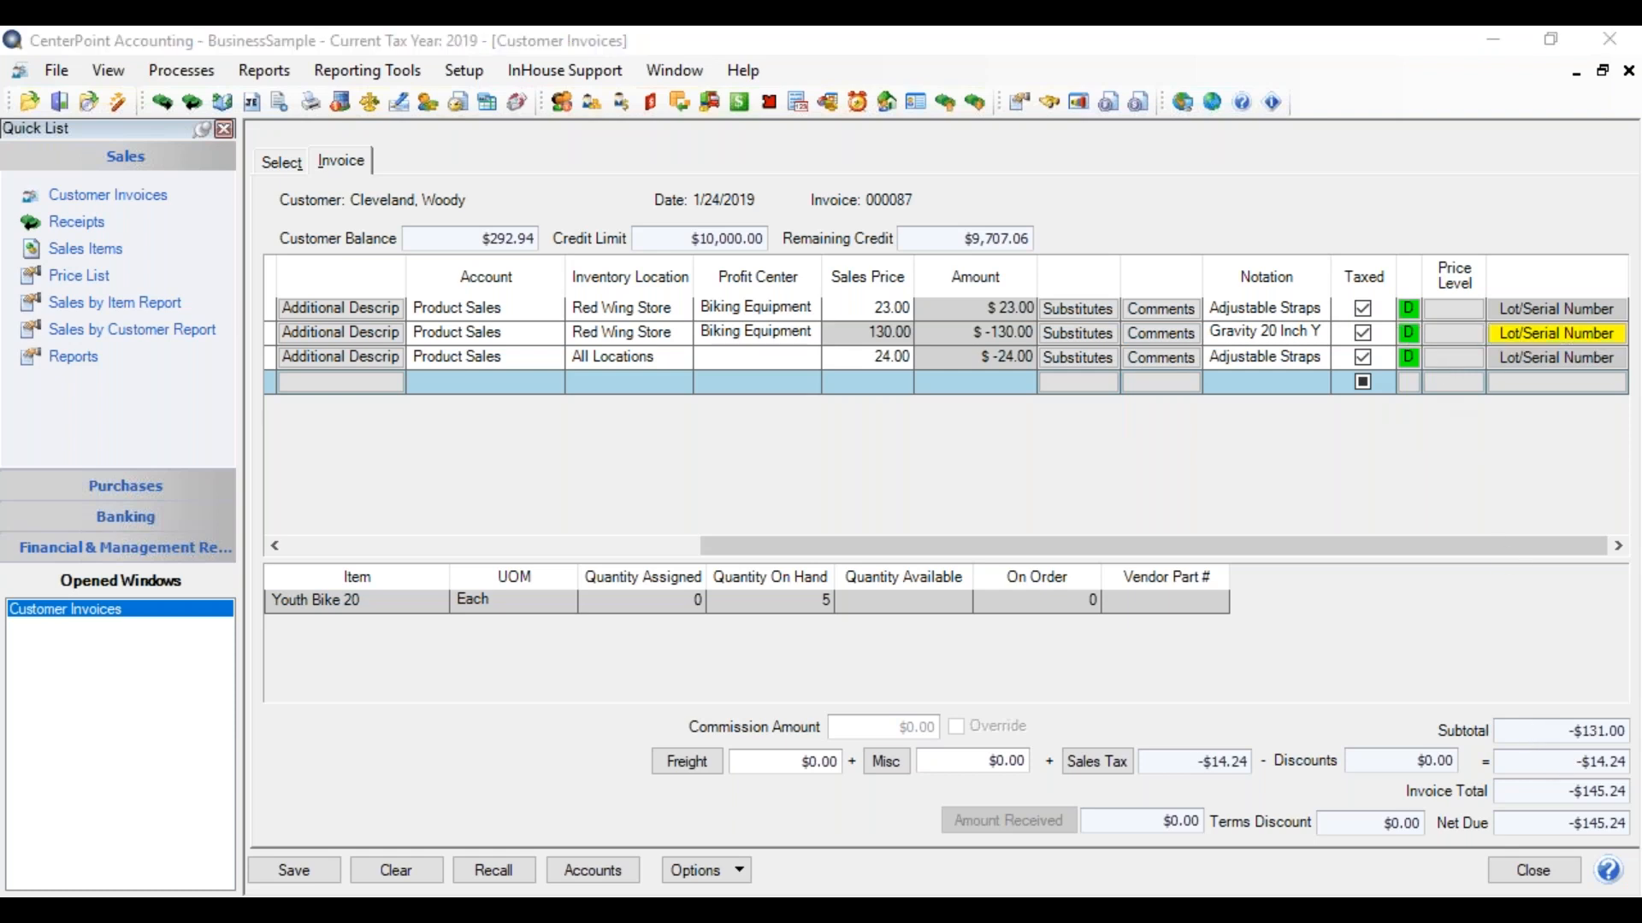
pyautogui.click(589, 399)
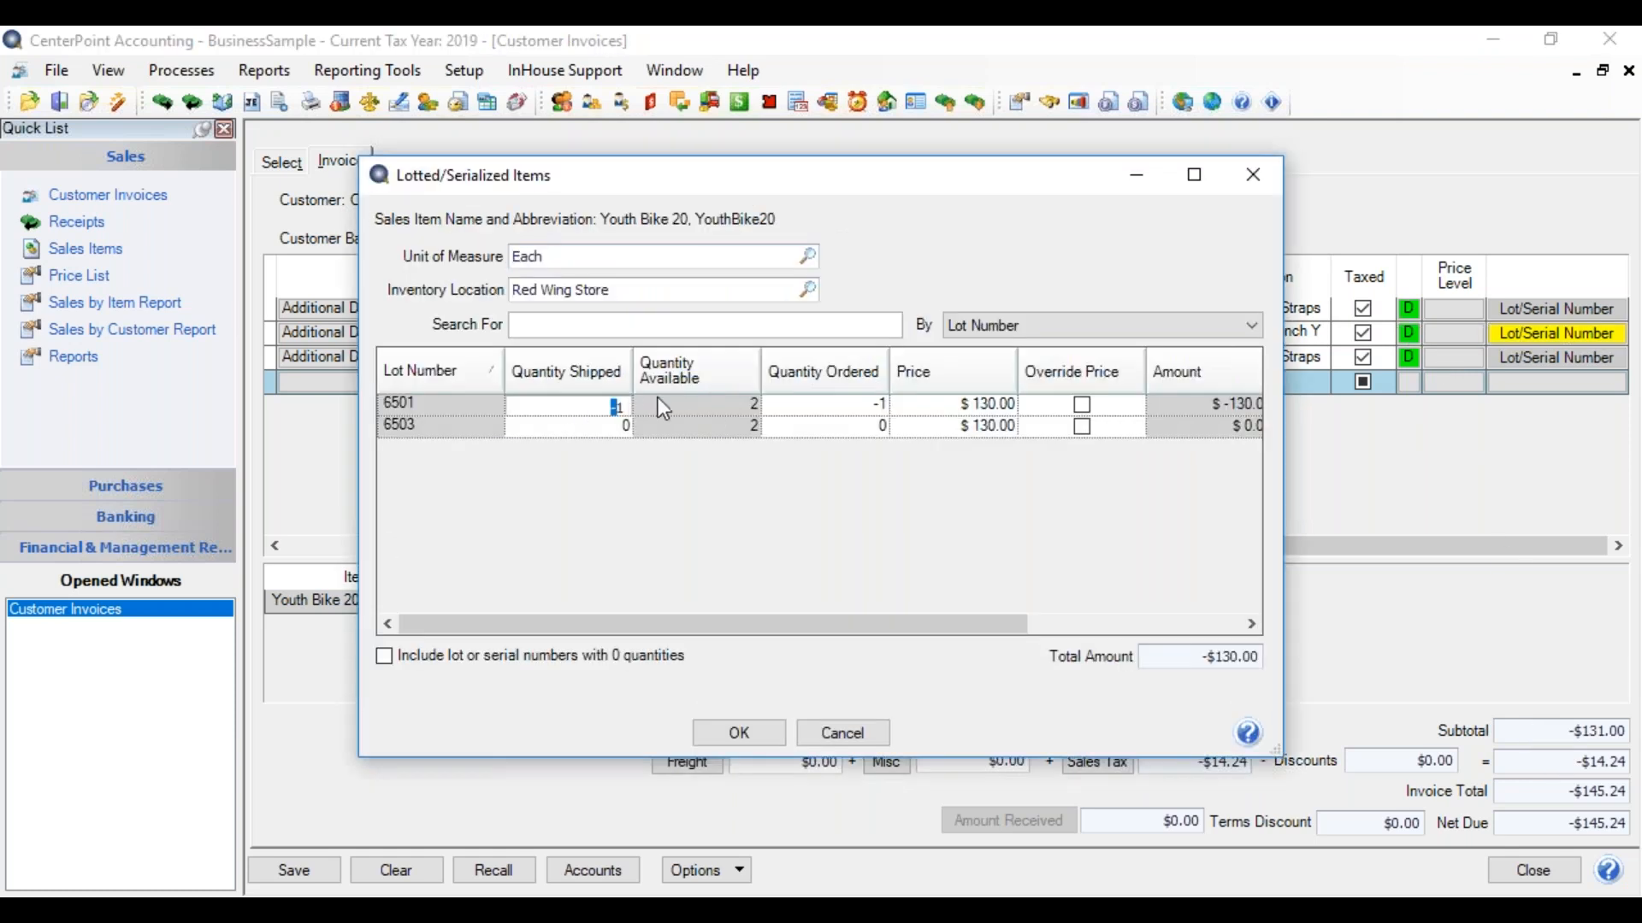
pyautogui.moveTo(612, 404); pyautogui.dragTo(639, 403)
pyautogui.write('1')
pyautogui.press('Tab')
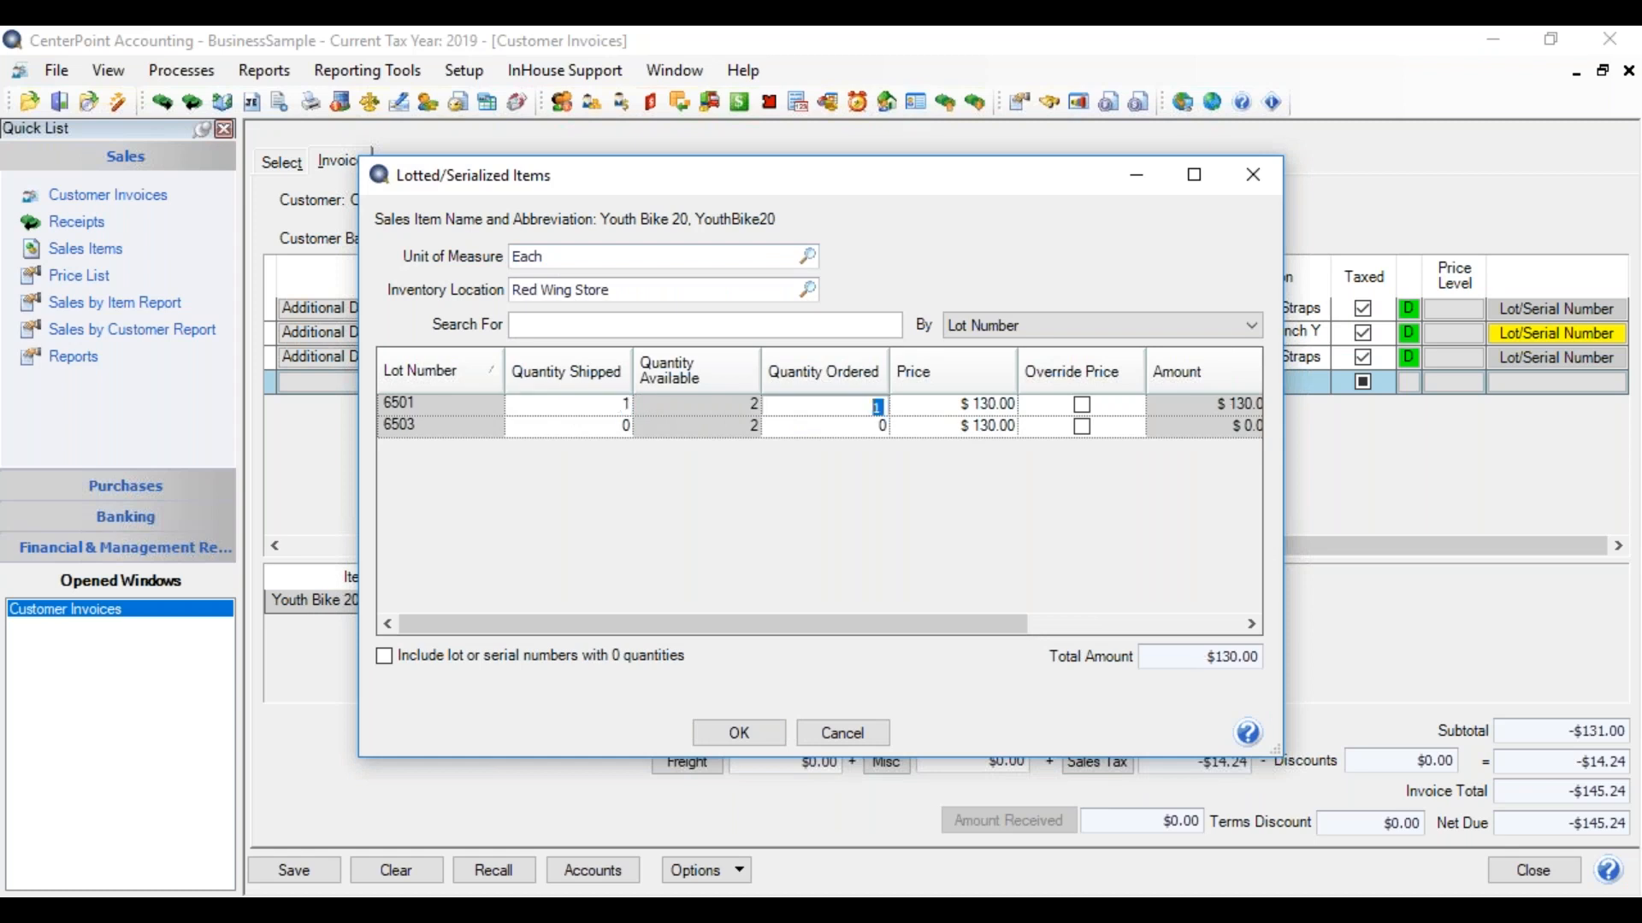
pyautogui.click(709, 731)
pyautogui.click(314, 865)
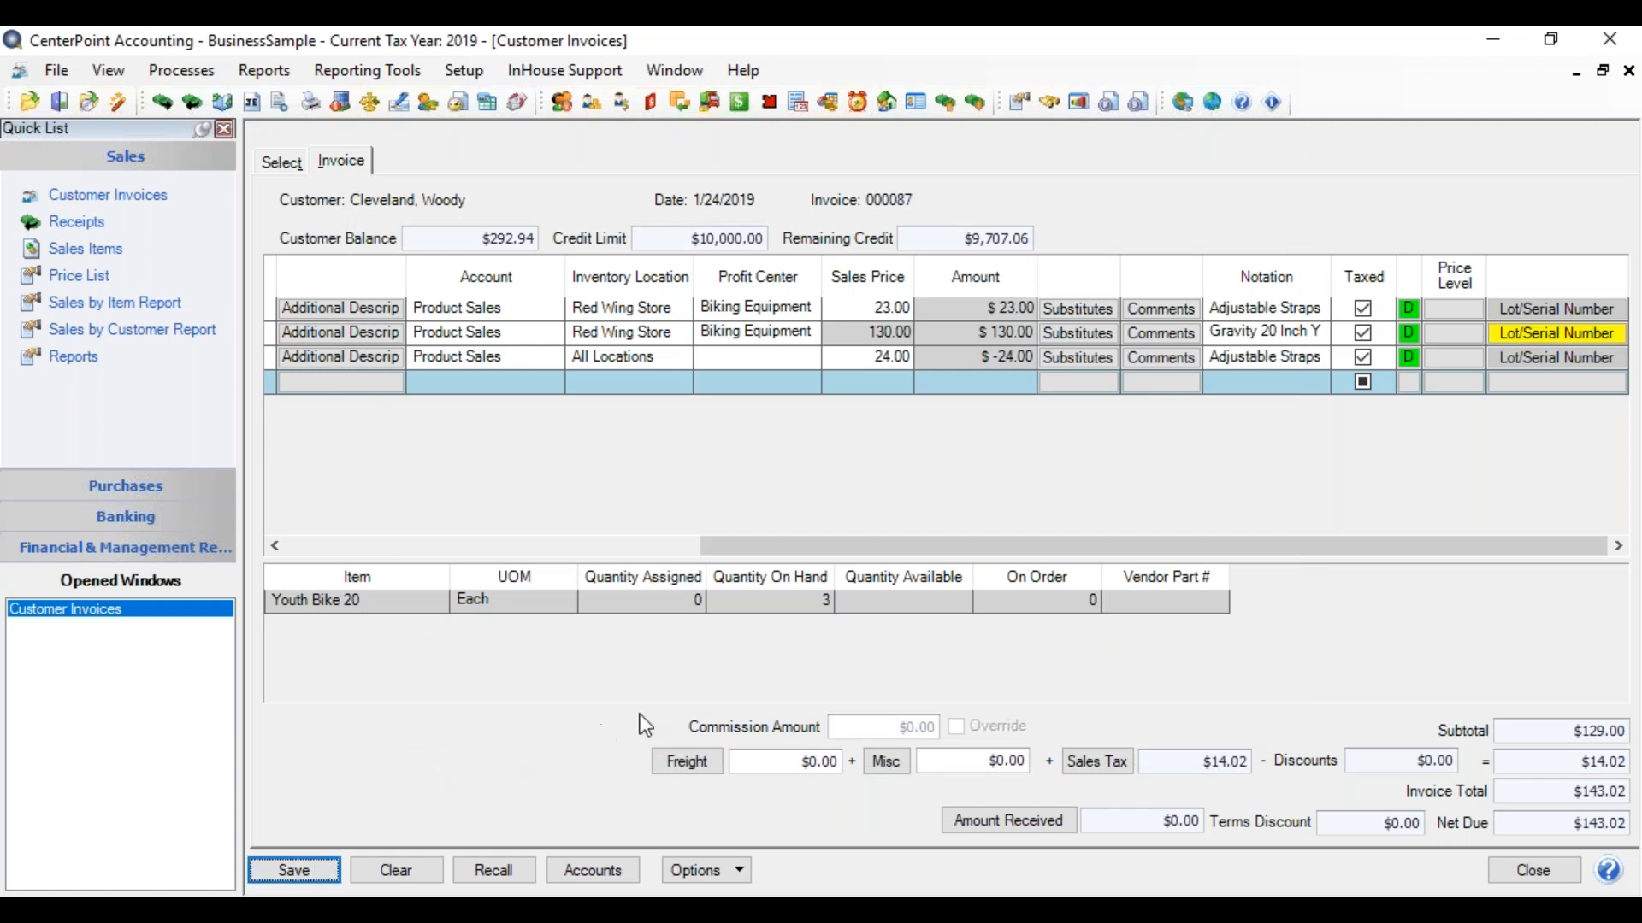